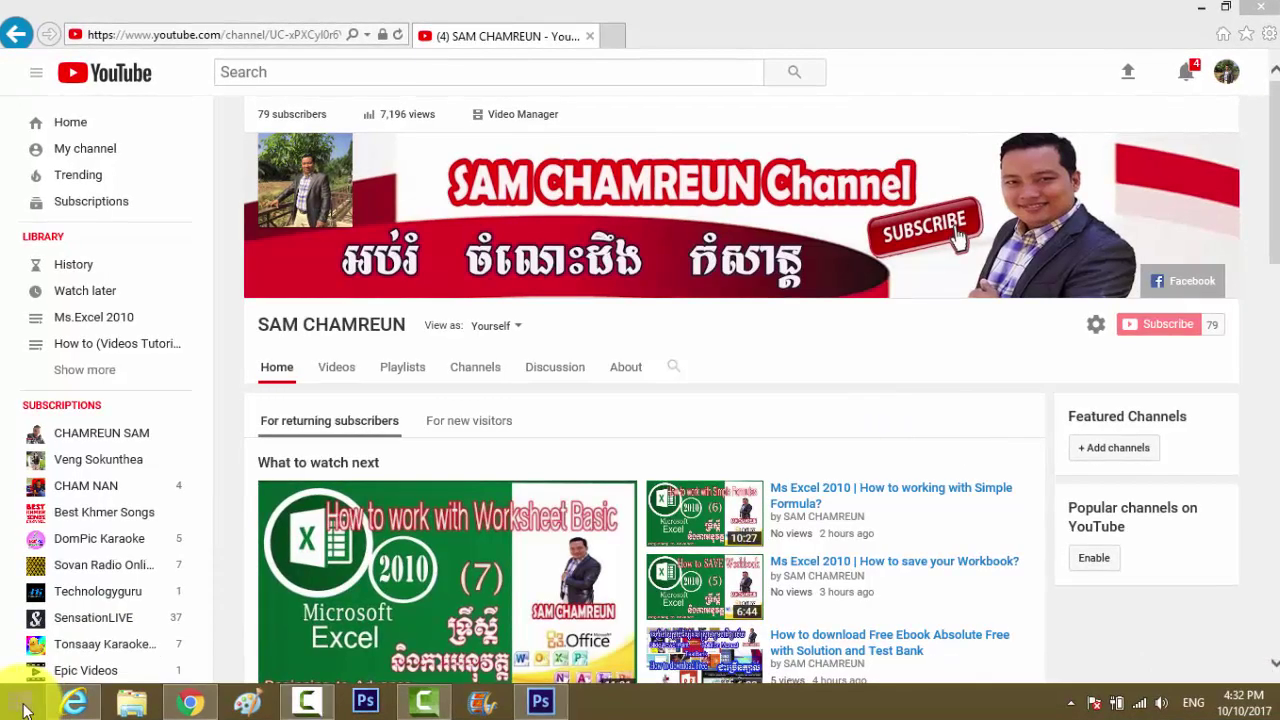
Step: Launch Excel 2010 from the Run box and open the recent workbook Book1 Testing Save
left_click(25, 710)
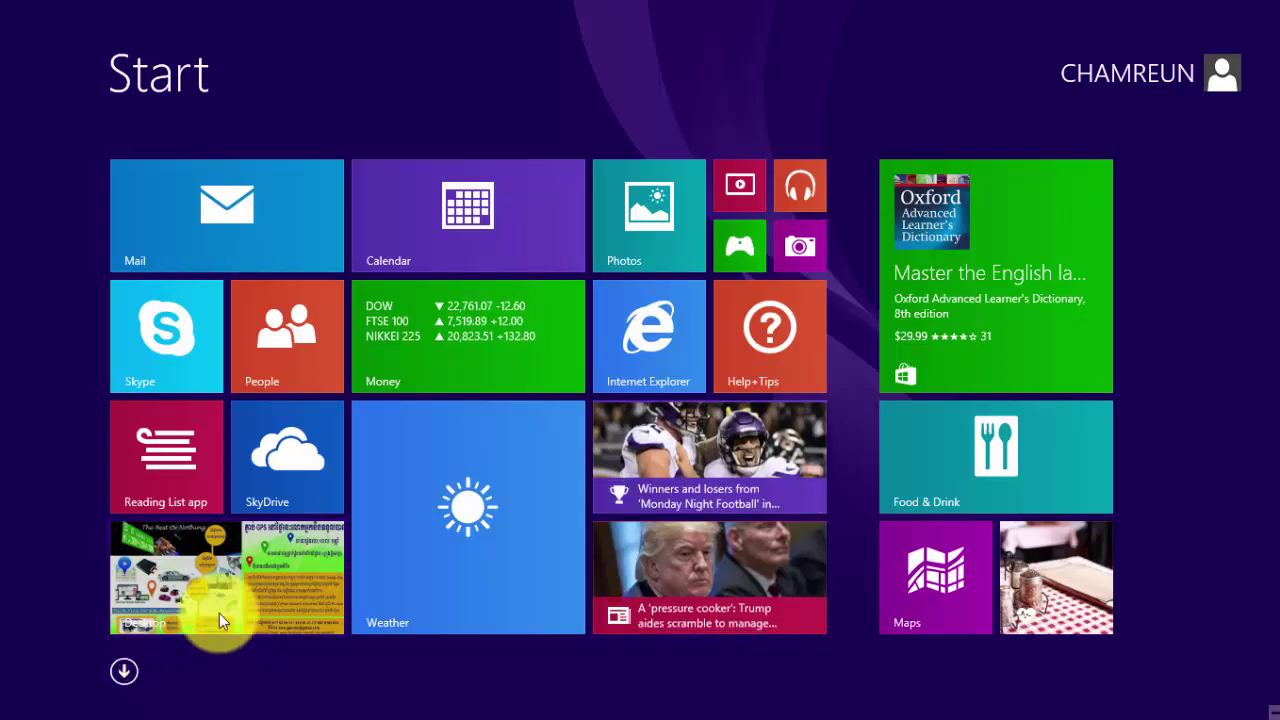
left_click(219, 609)
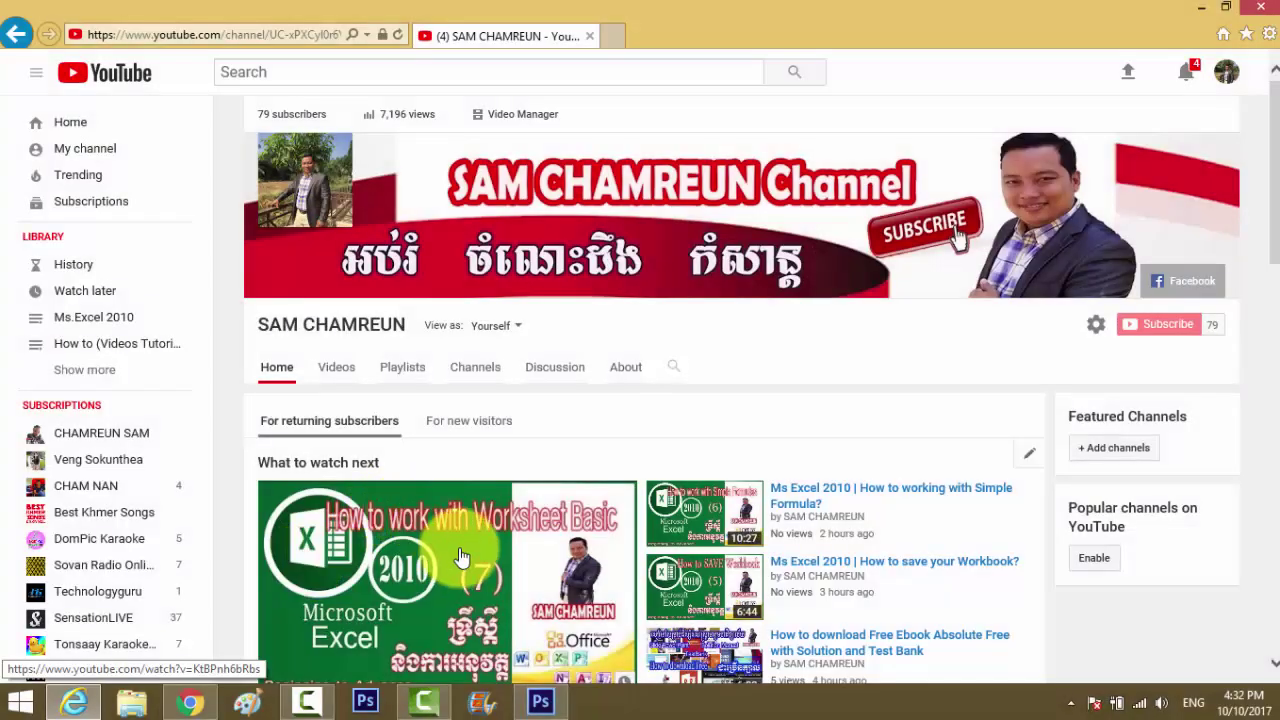
key("super+r")
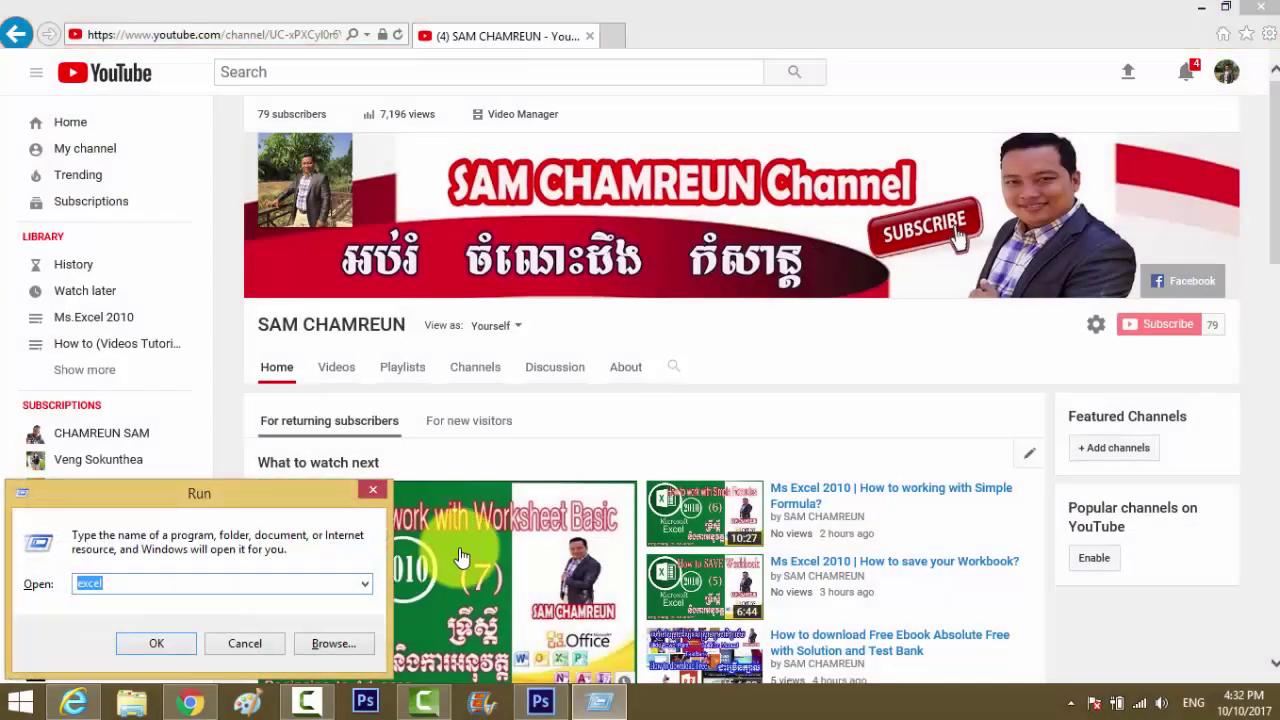
key("Escape")
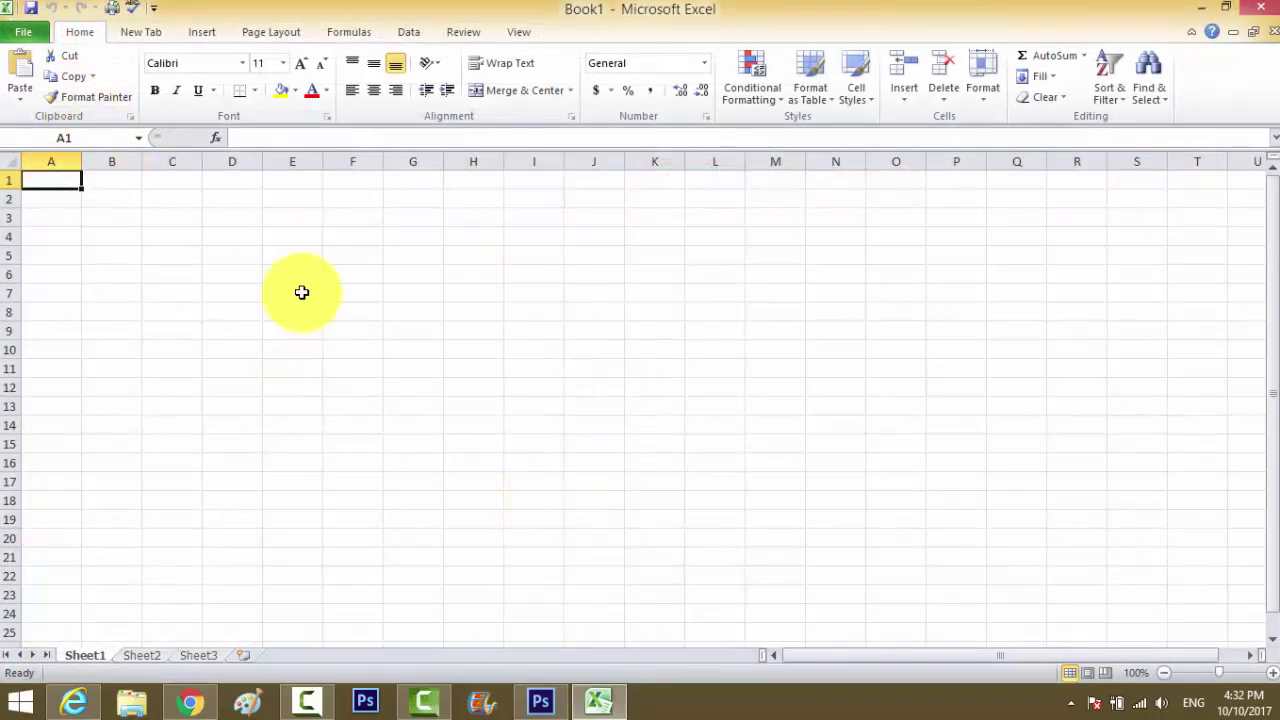
left_click(300, 291)
left_click(27, 34)
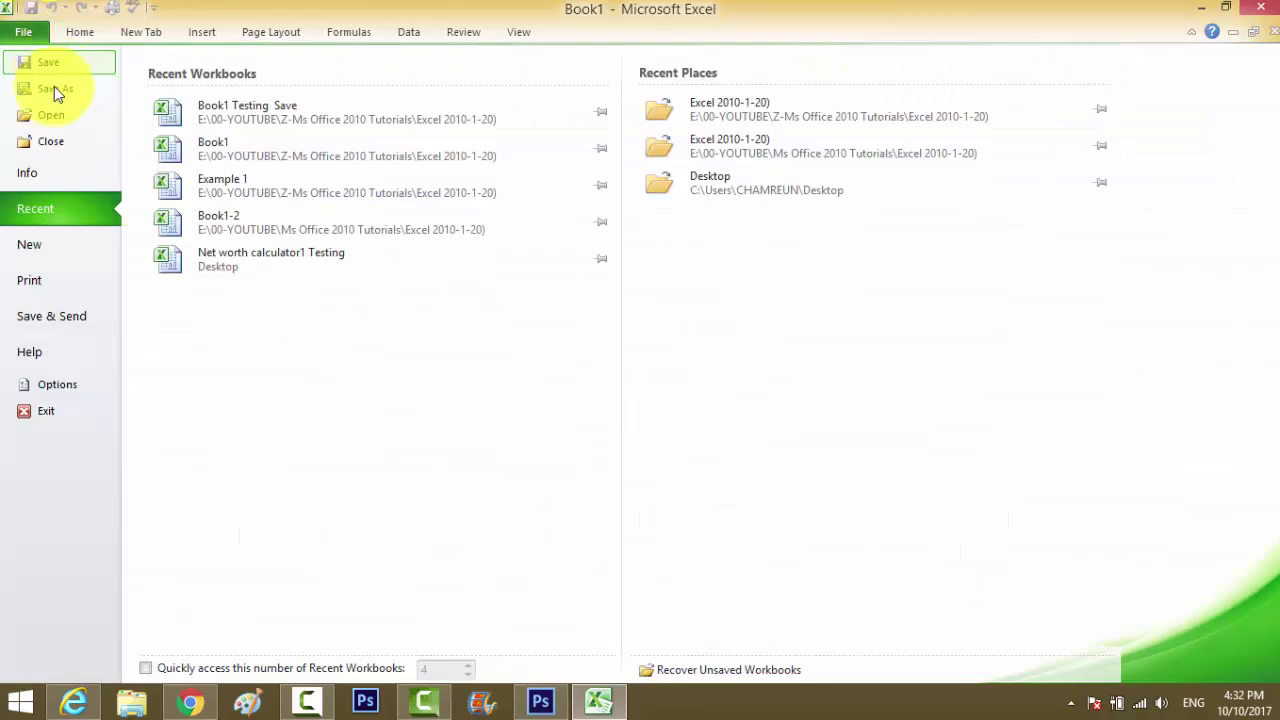
left_click(258, 126)
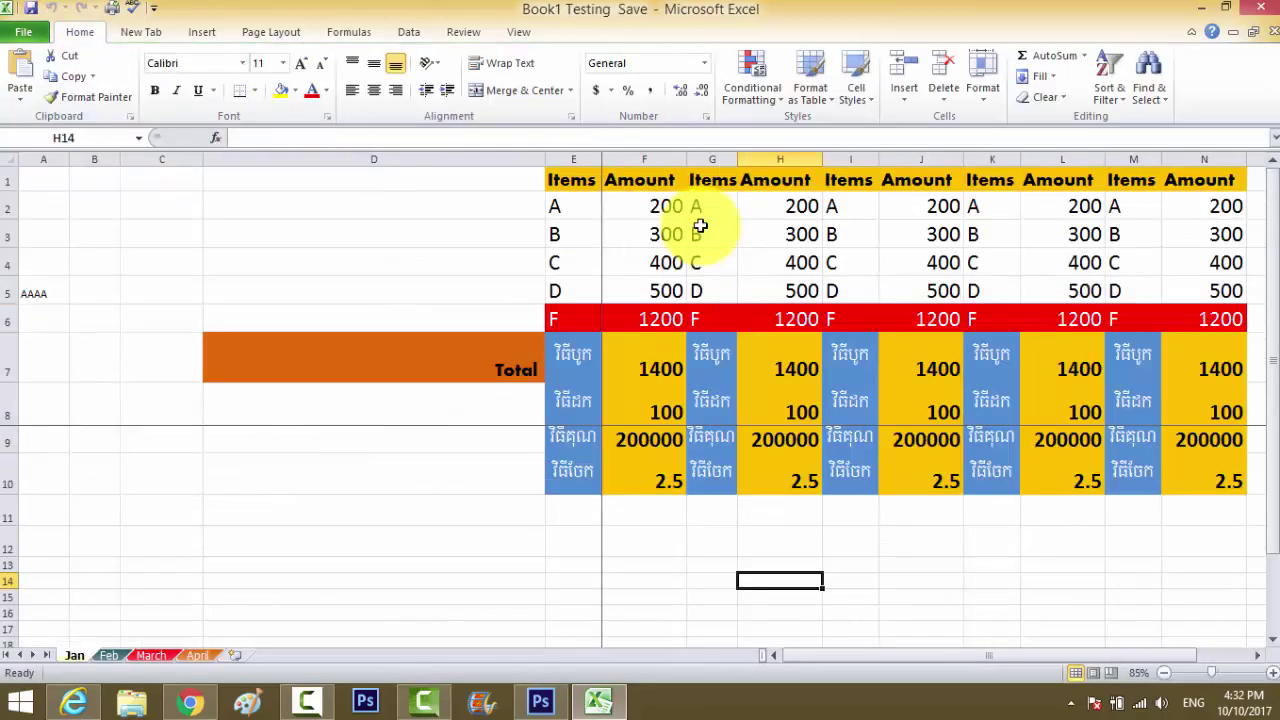
Step: Unfreeze the Jan sheet's panes and scroll to confirm the whole sheet moves together
left_click(472, 538)
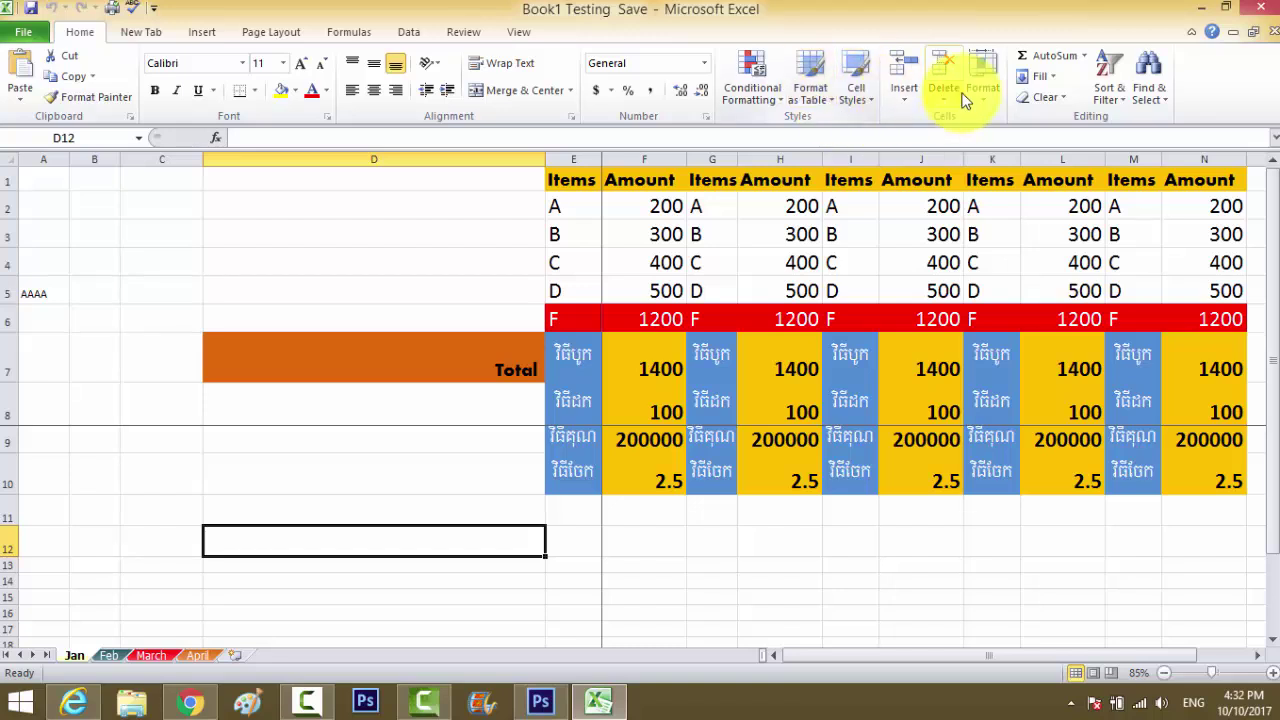
left_click(516, 32)
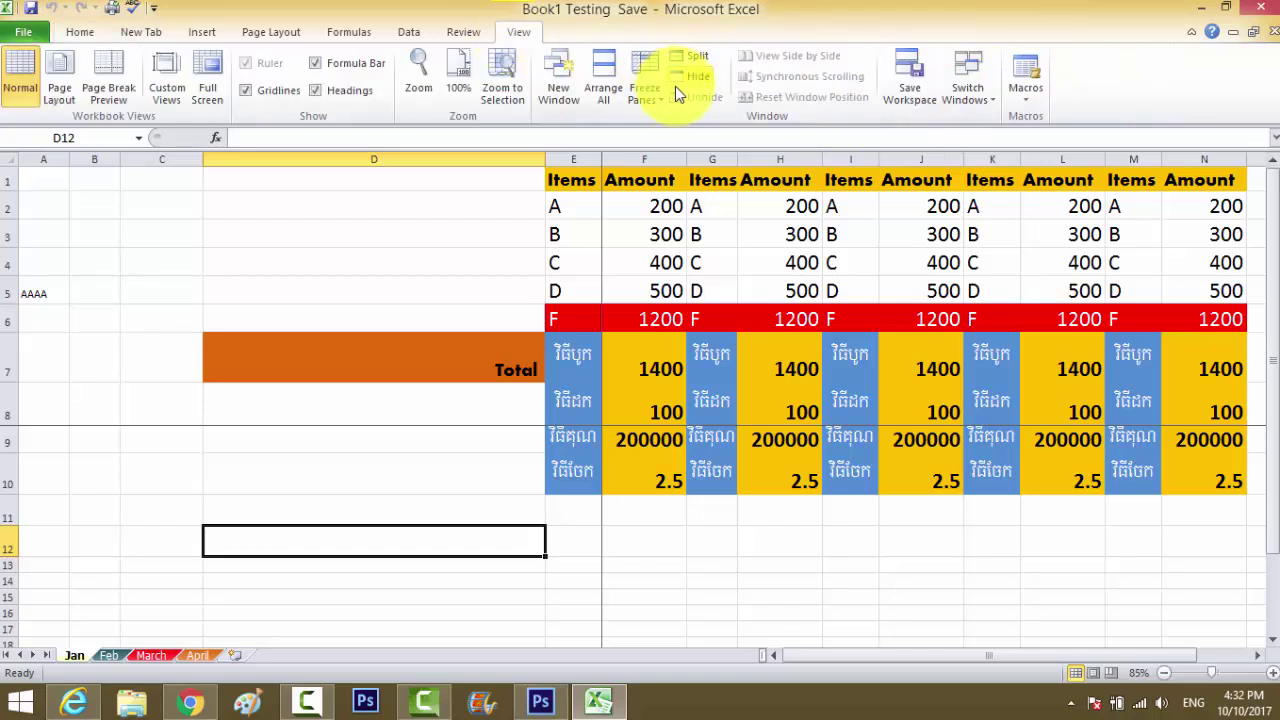
left_click(644, 80)
left_click(680, 140)
left_click(337, 323)
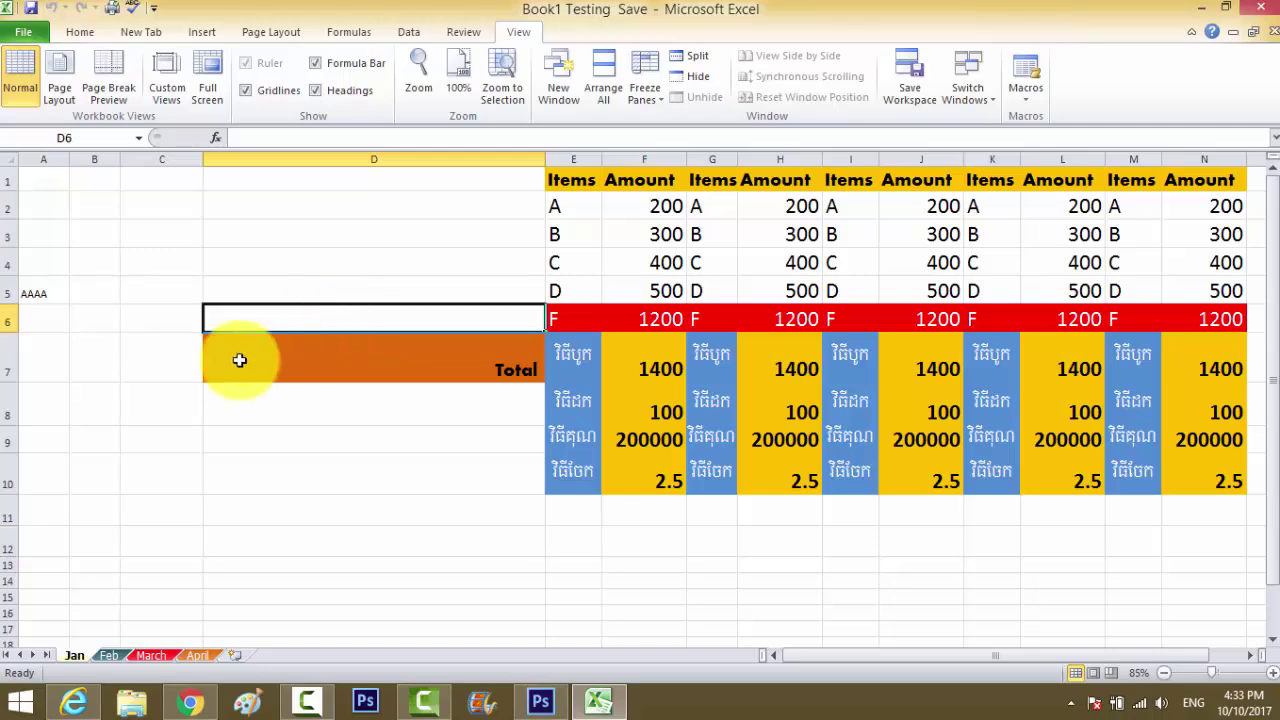
scroll(288, 461, "down", 5, "ctrl")
scroll(288, 461, "up", 2, "ctrl")
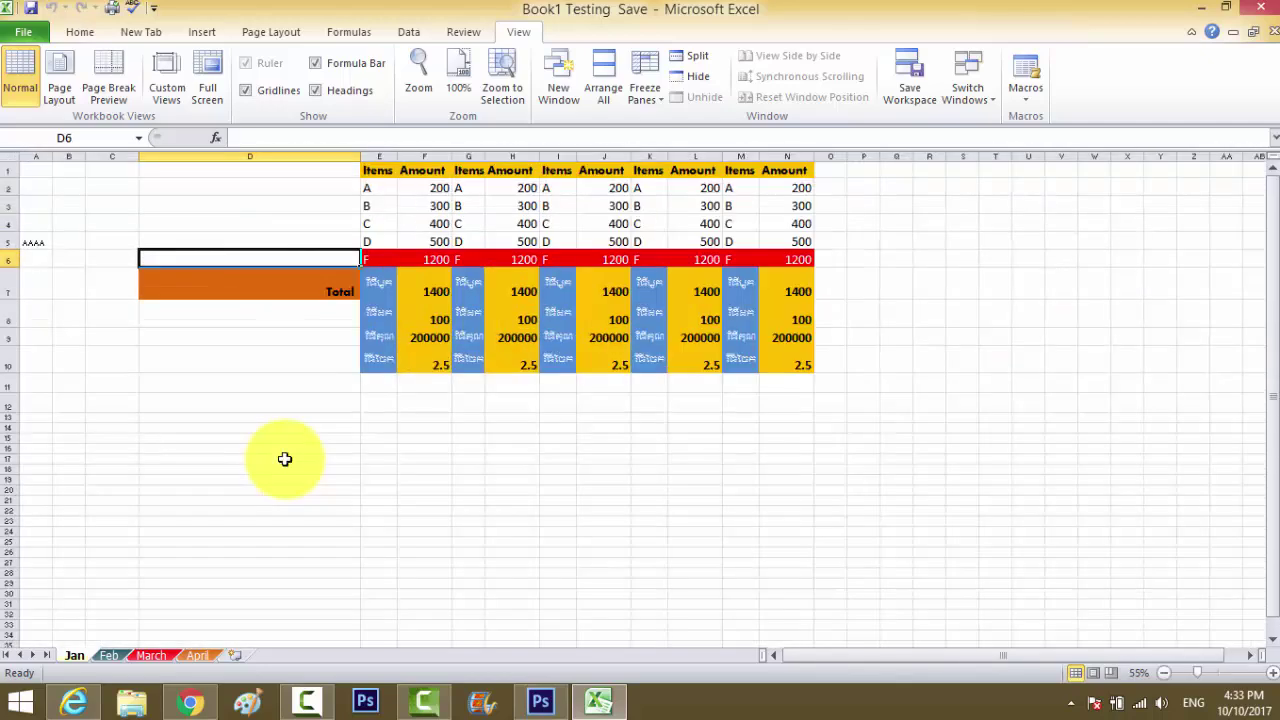
scroll(285, 459, "up", 1, "ctrl")
scroll(285, 459, "up", 1, "ctrl")
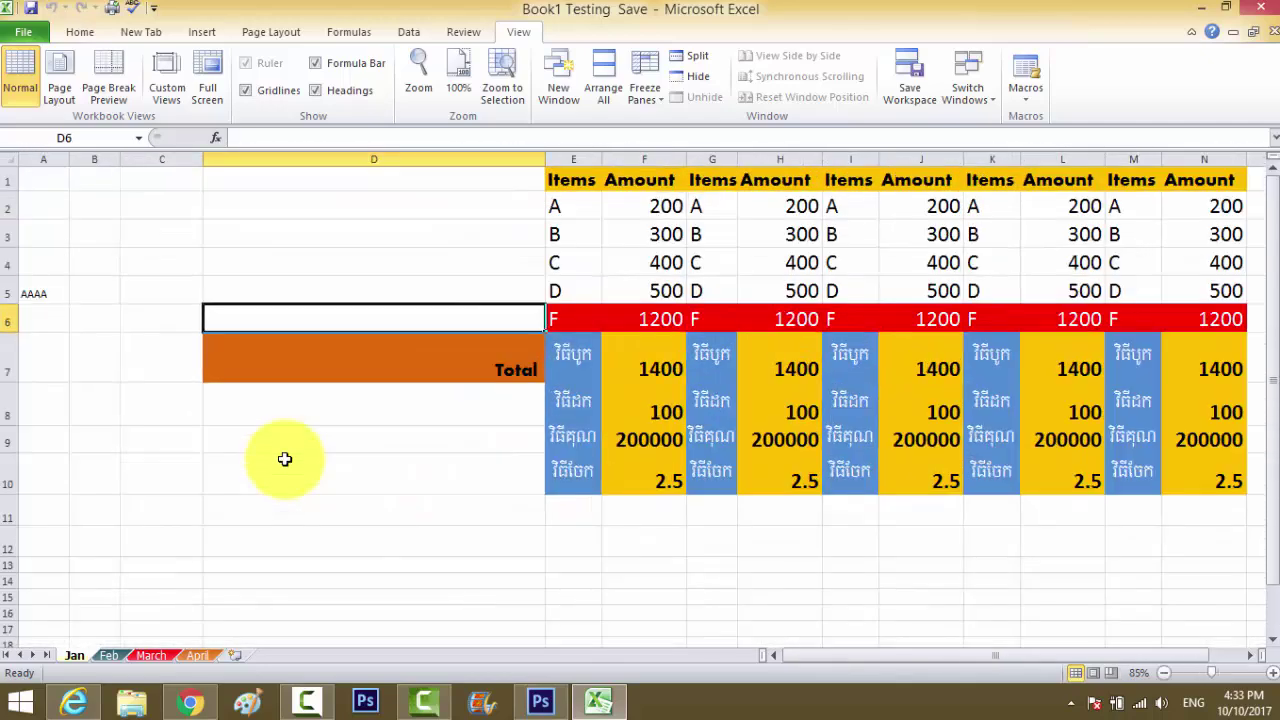
left_click(286, 258)
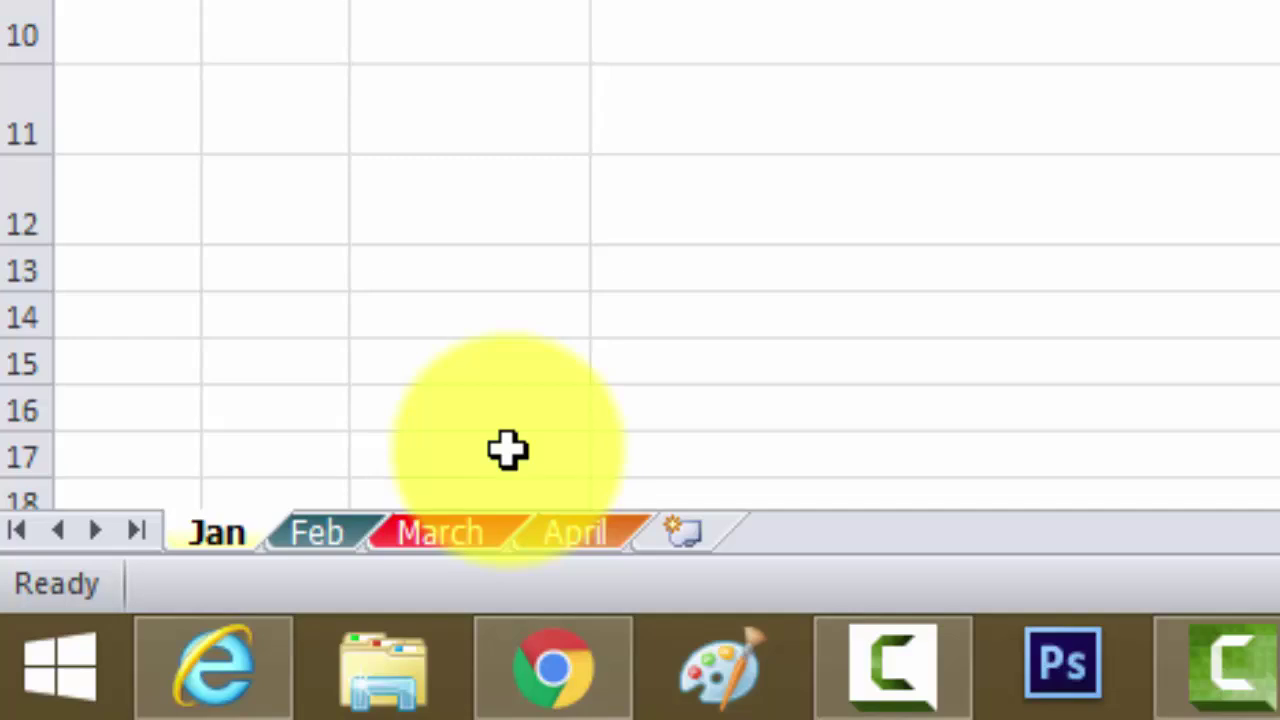
Step: Flip through the Feb, April, March and Jan sheets, settle on April, and show the File info page
left_click(318, 537)
left_click(572, 537)
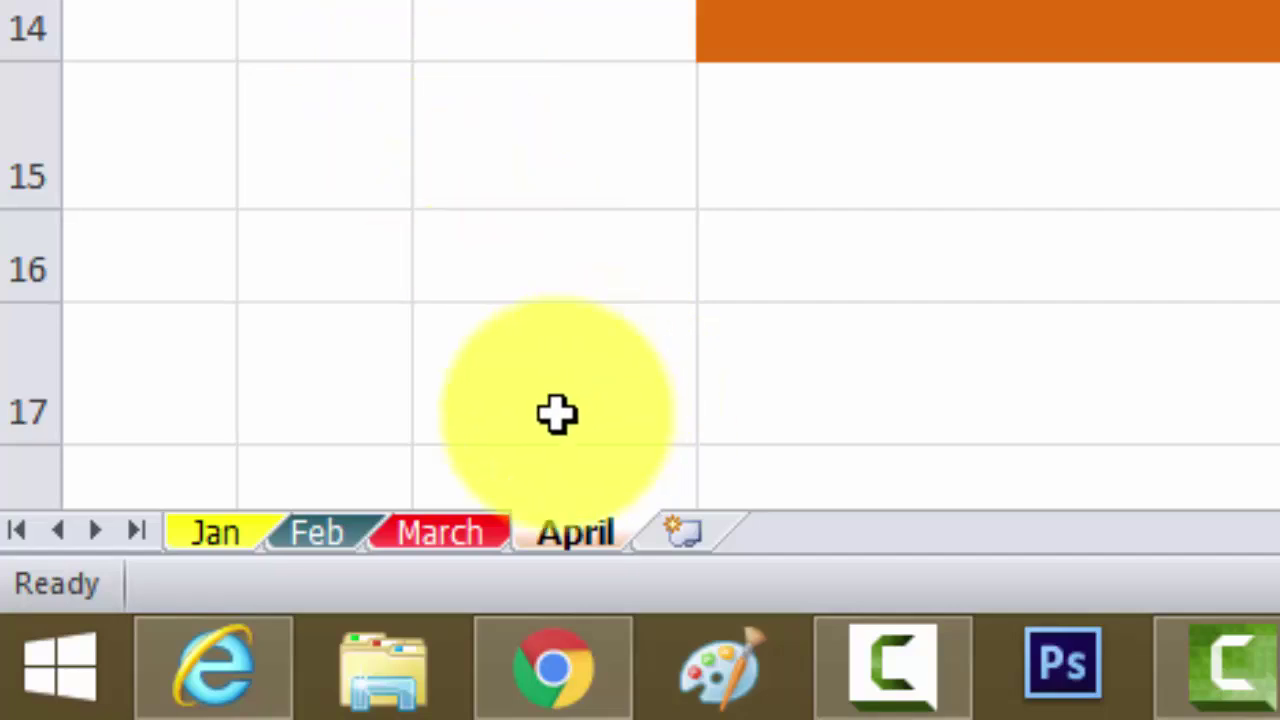
left_click(468, 535)
left_click(320, 535)
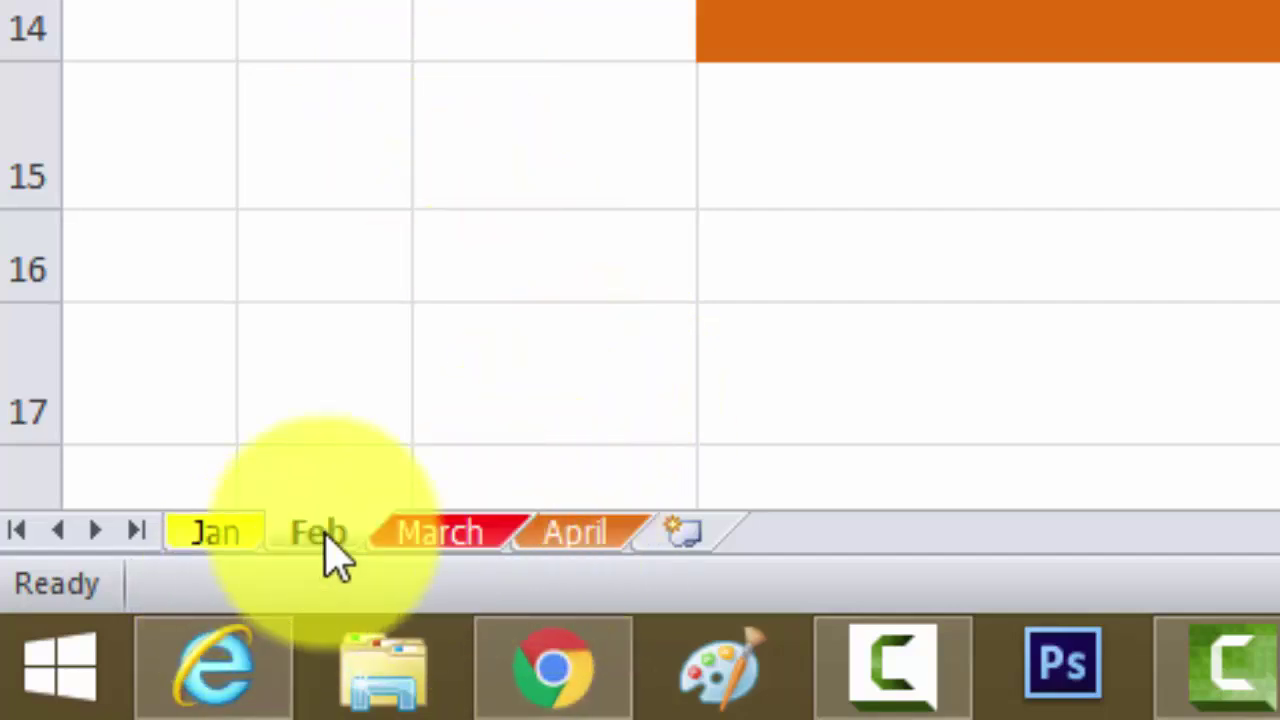
left_click(240, 545)
left_click(320, 540)
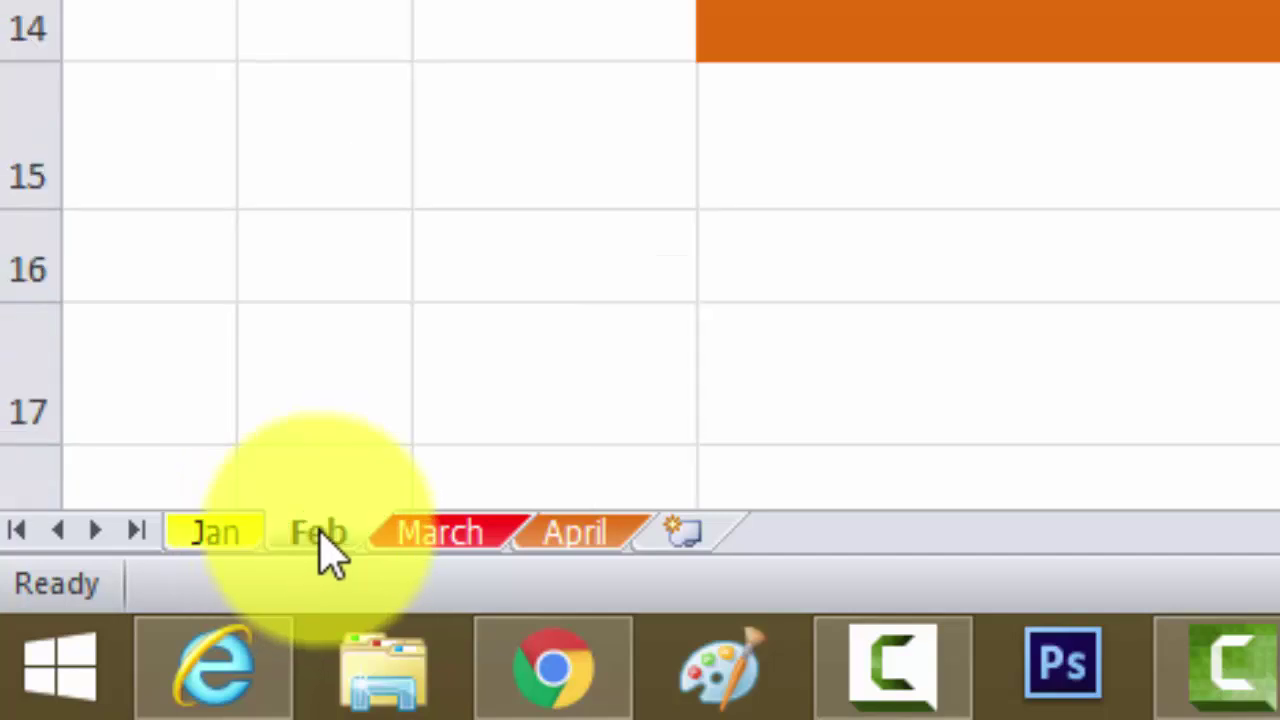
left_click(436, 540)
left_click(545, 540)
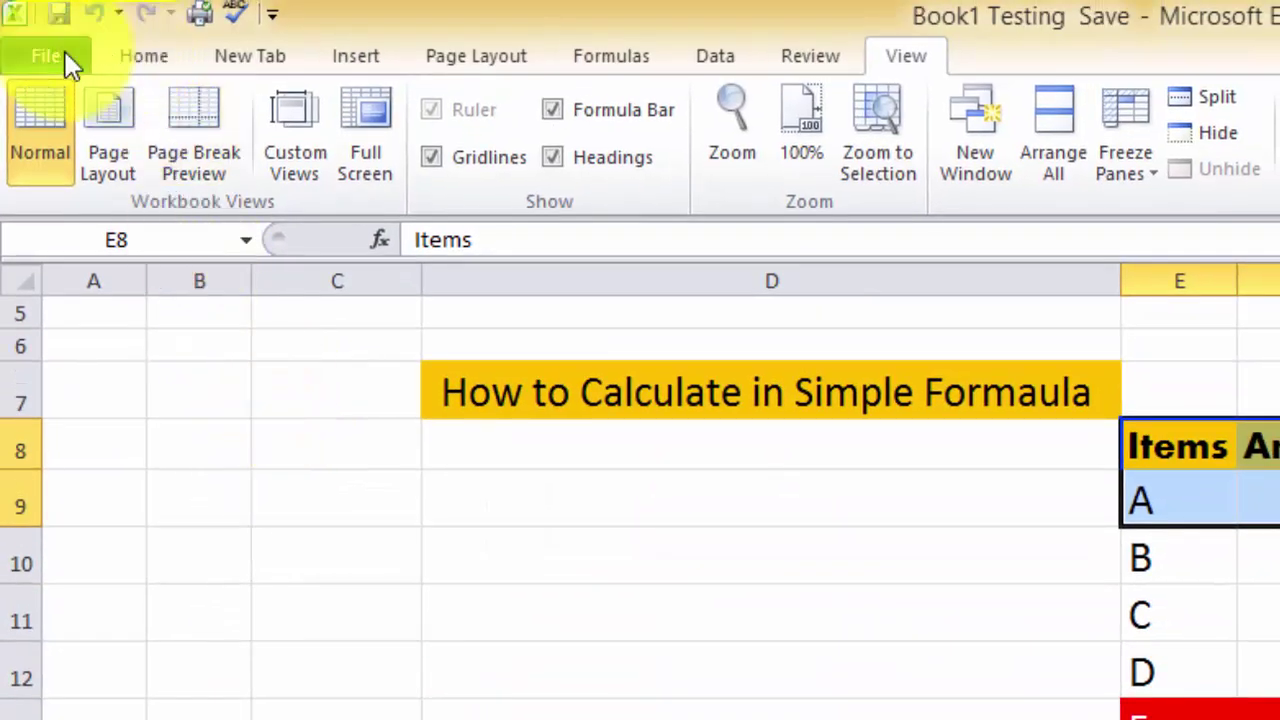
left_click(65, 57)
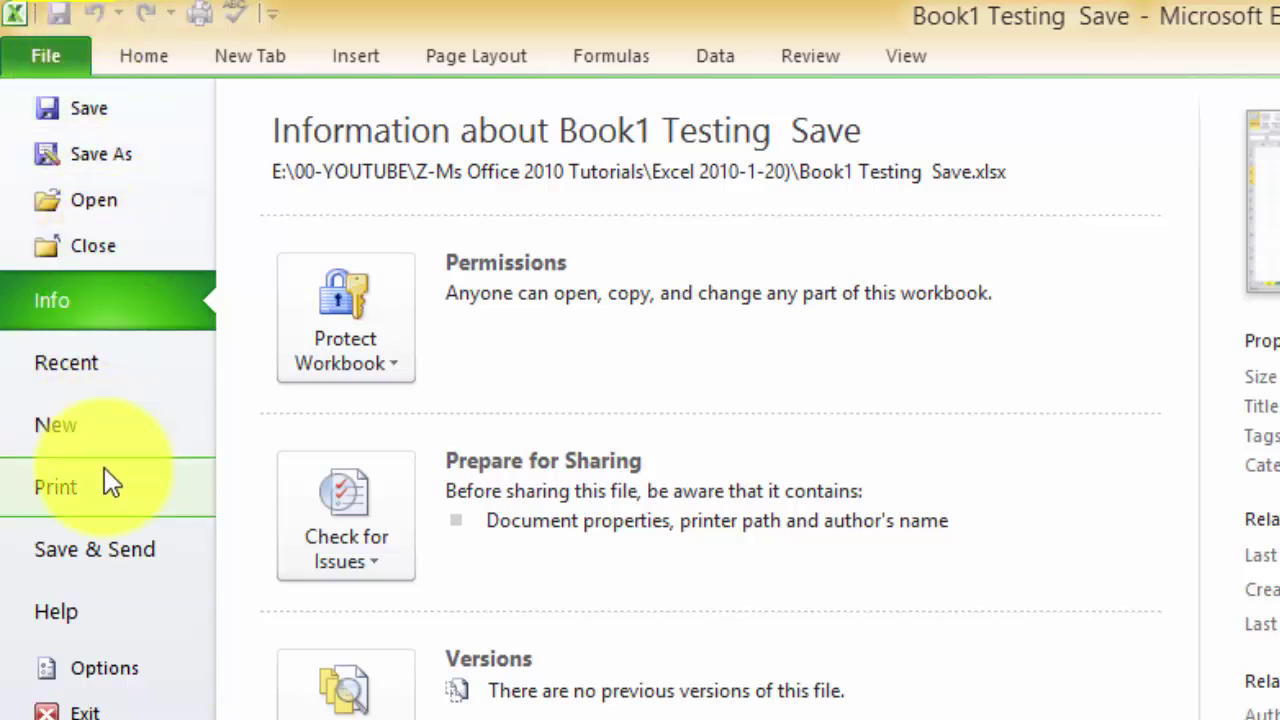
Step: In Print settings, choose the EPSON Stylus Photo RX590 printer and check the what-to-print options
left_click(62, 488)
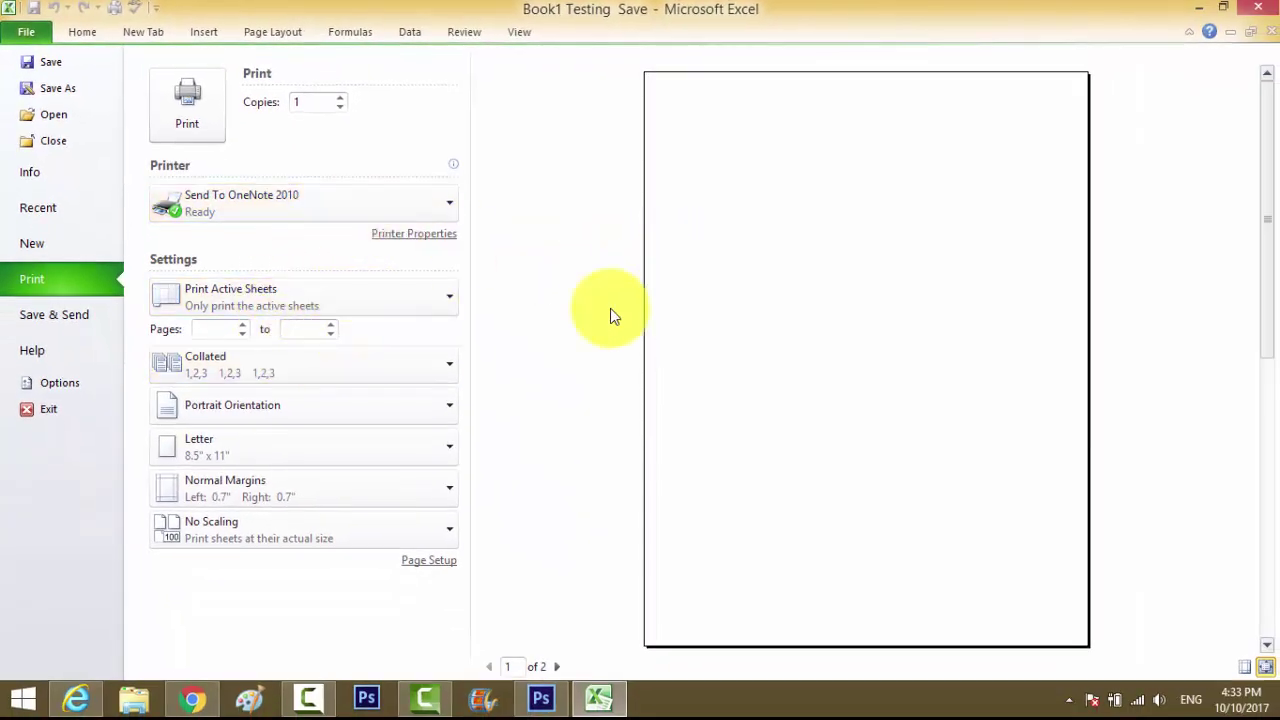
left_click(327, 201)
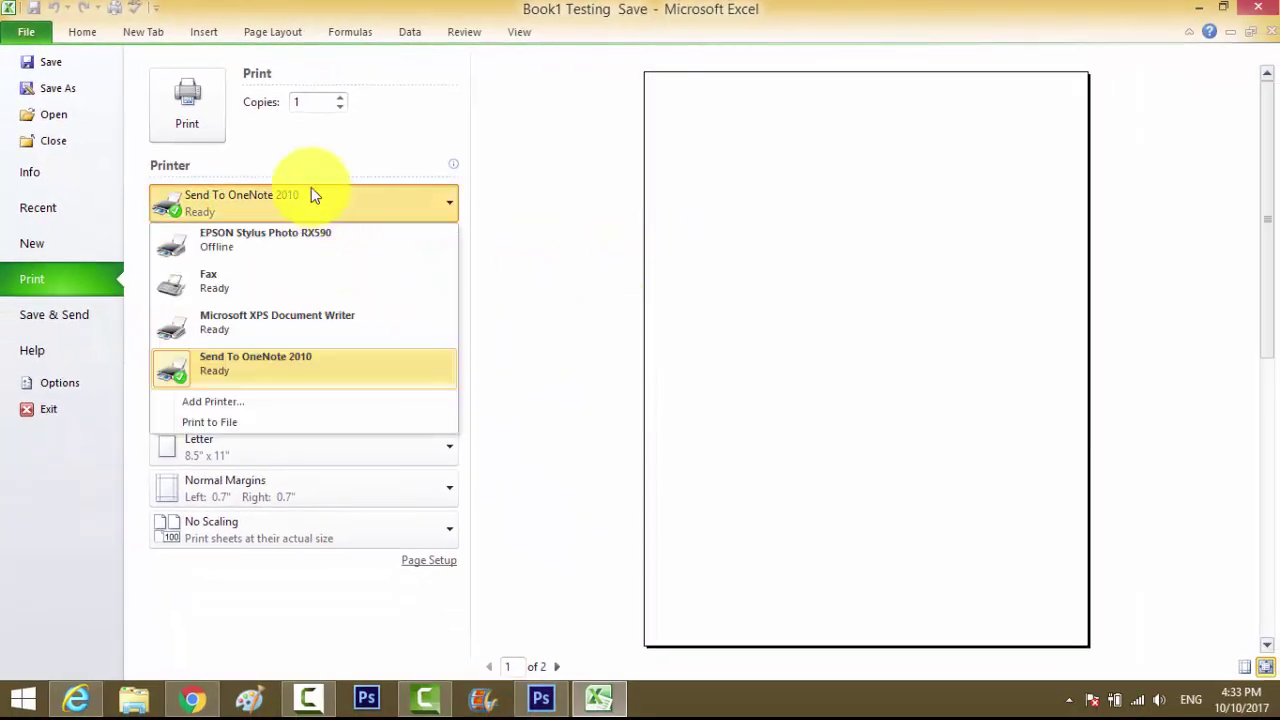
left_click(276, 237)
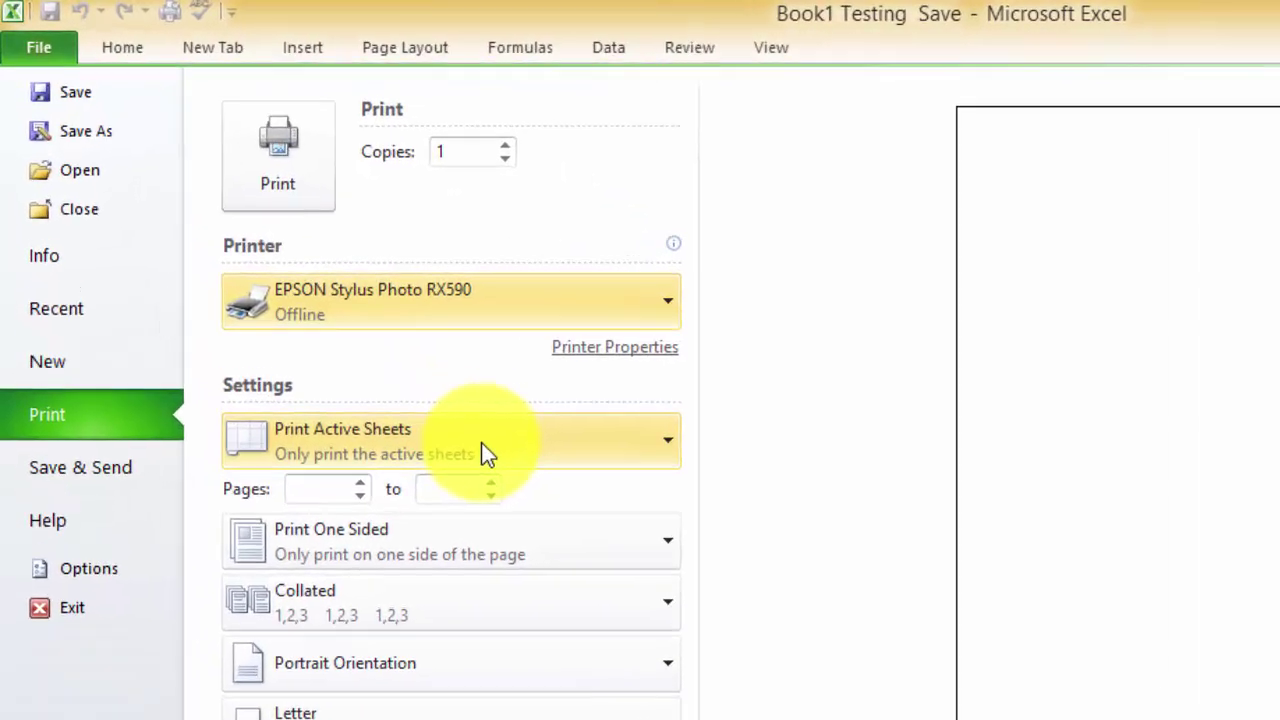
left_click(325, 300)
left_click(534, 490)
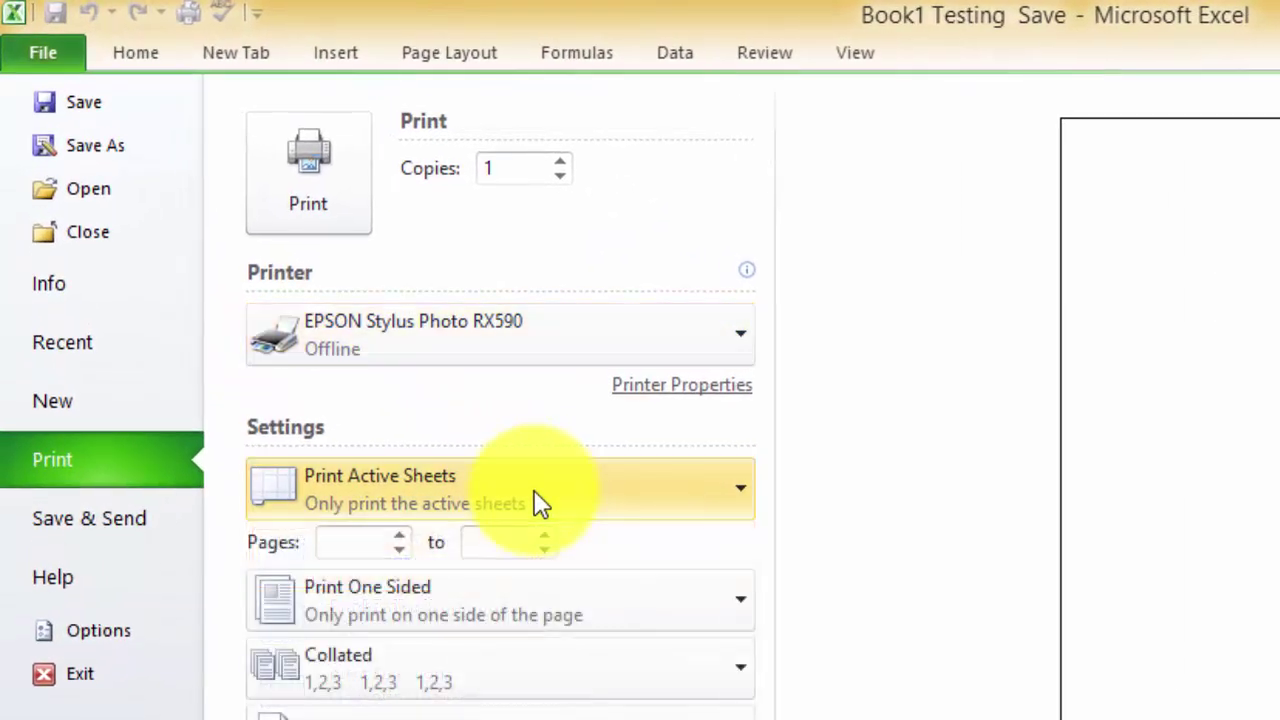
left_click(534, 490)
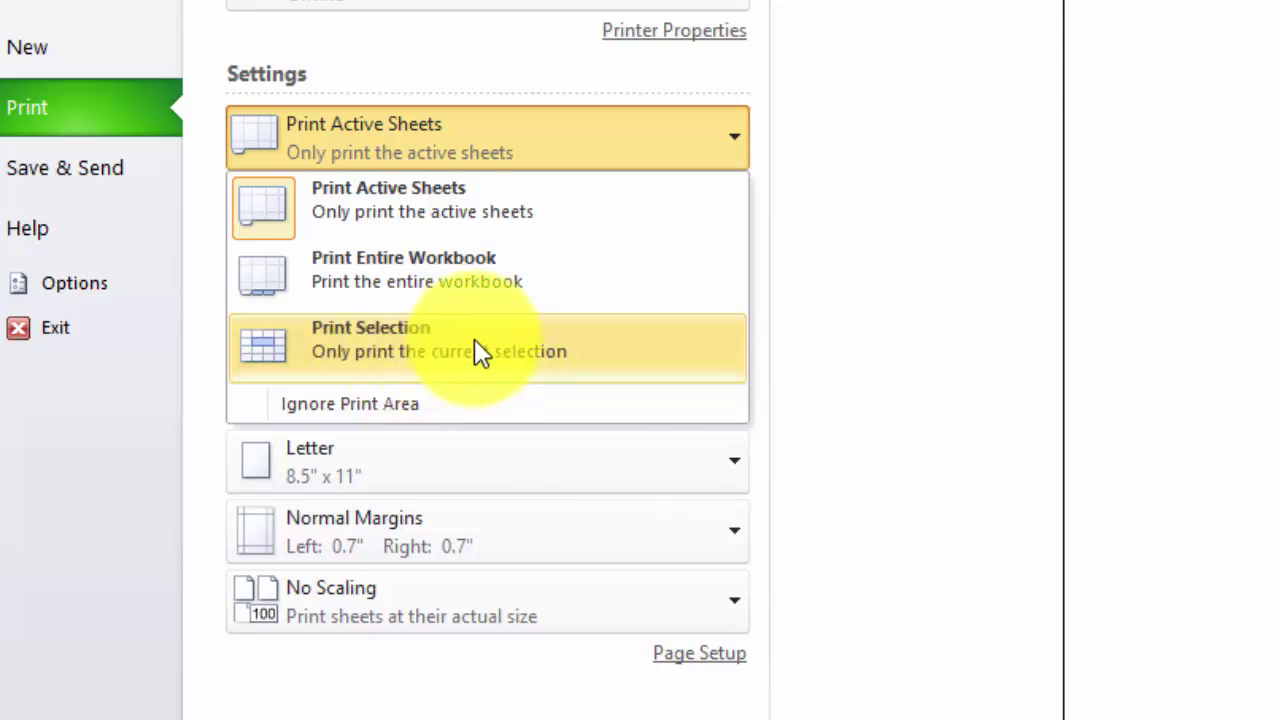
Step: Change the April printout's orientation from Portrait to Landscape Orientation
left_click(810, 360)
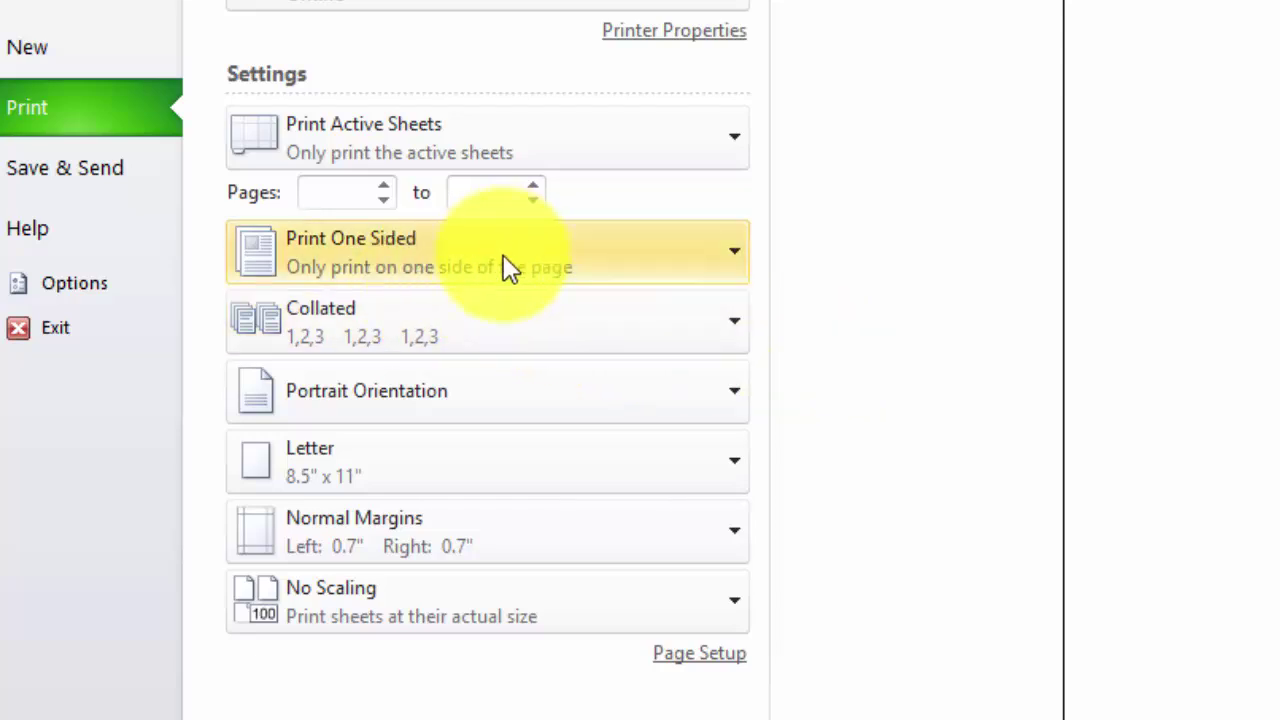
left_click(537, 266)
left_click(538, 264)
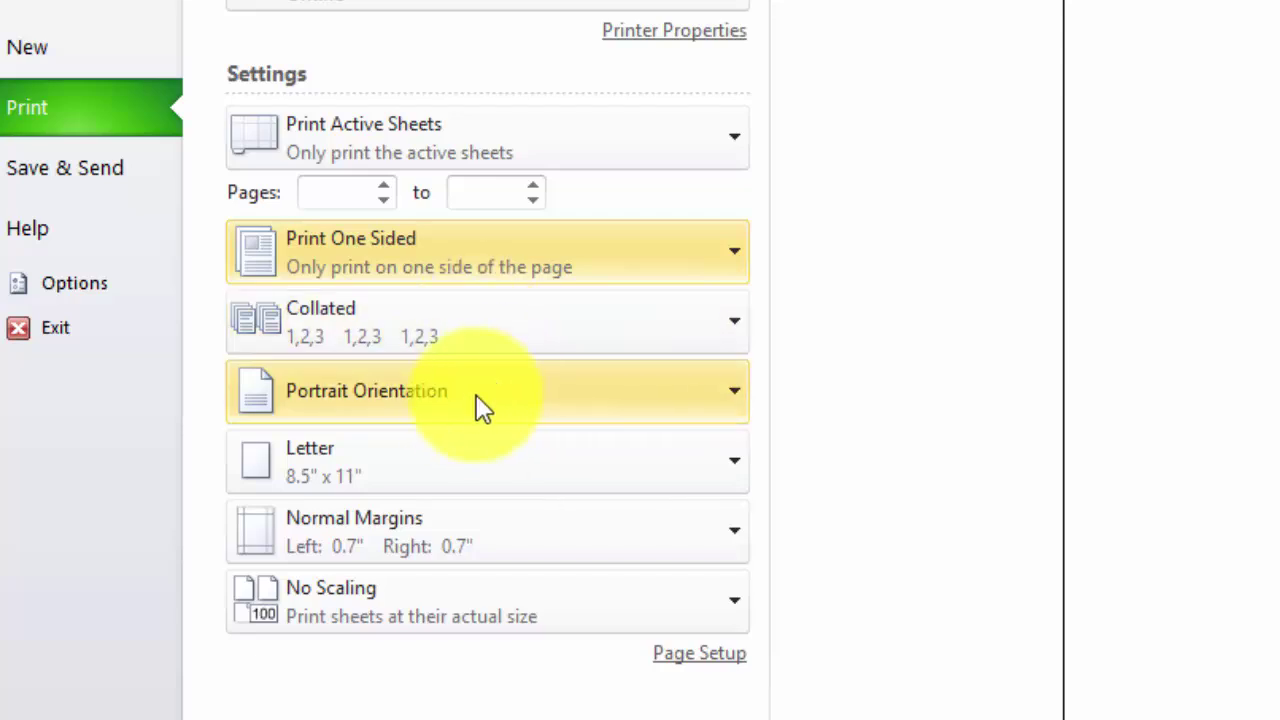
left_click(443, 410)
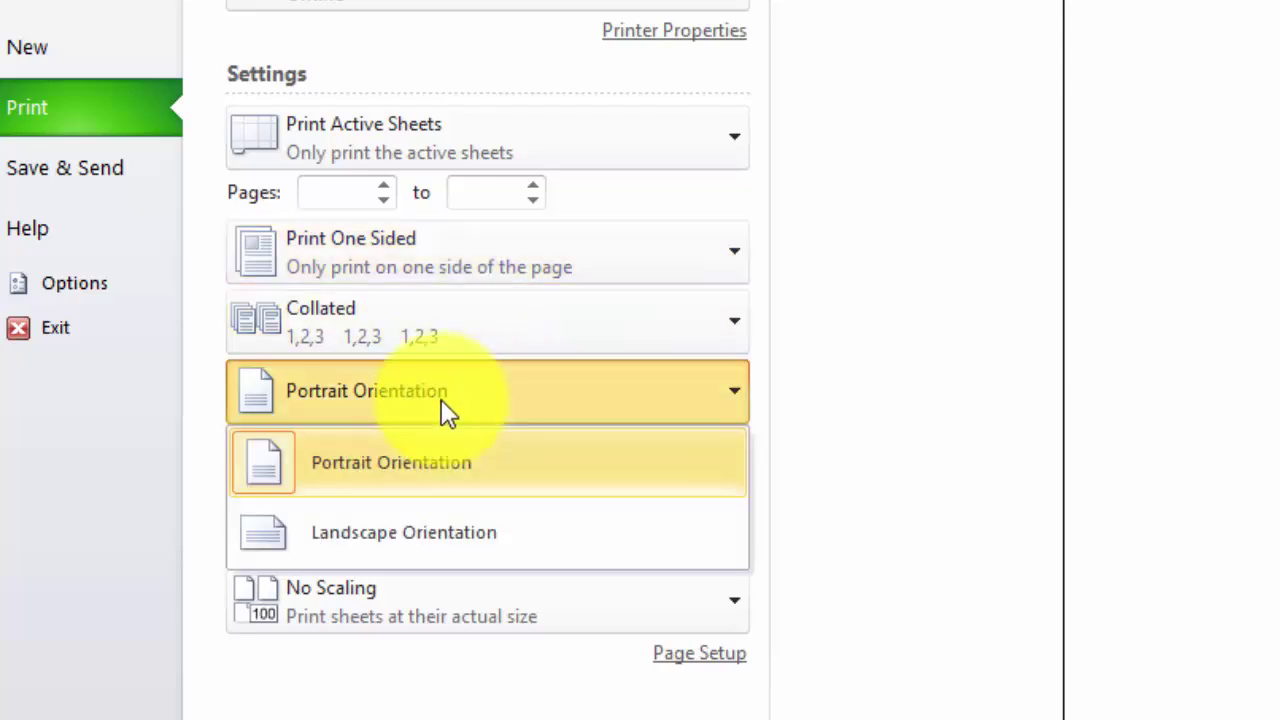
left_click(379, 540)
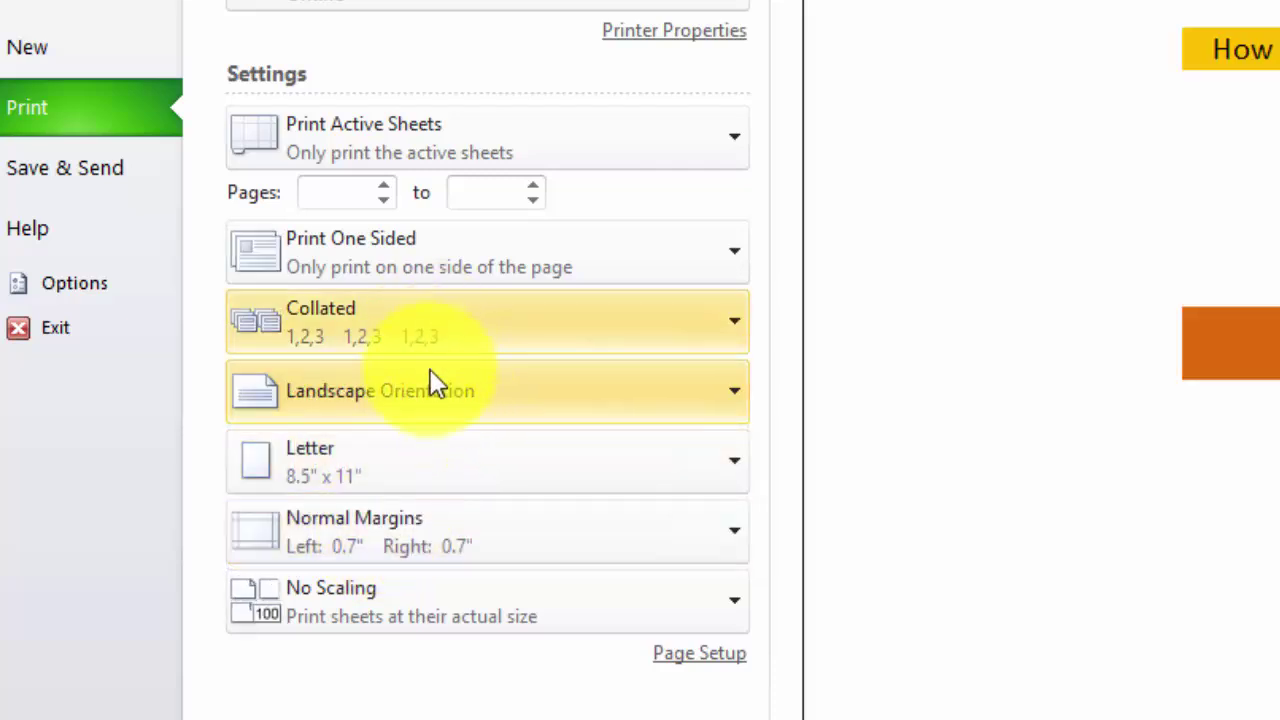
left_click(430, 388)
left_click(428, 468)
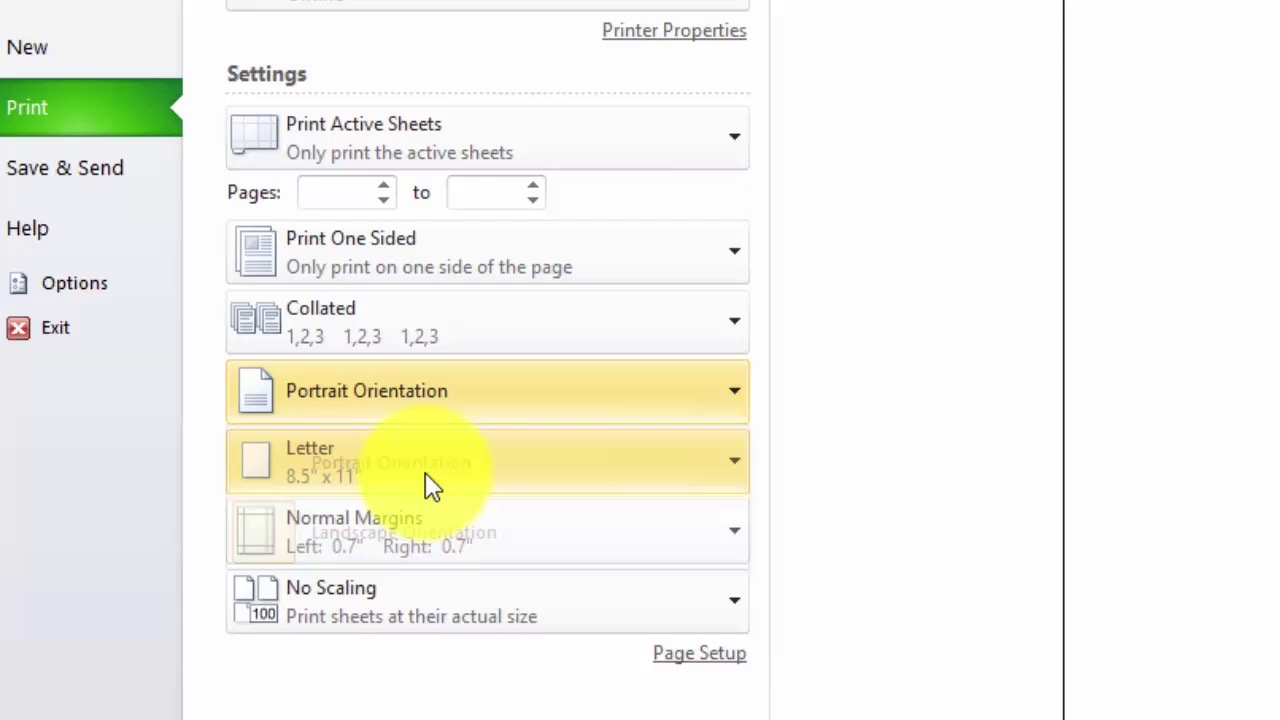
left_click(430, 410)
left_click(520, 528)
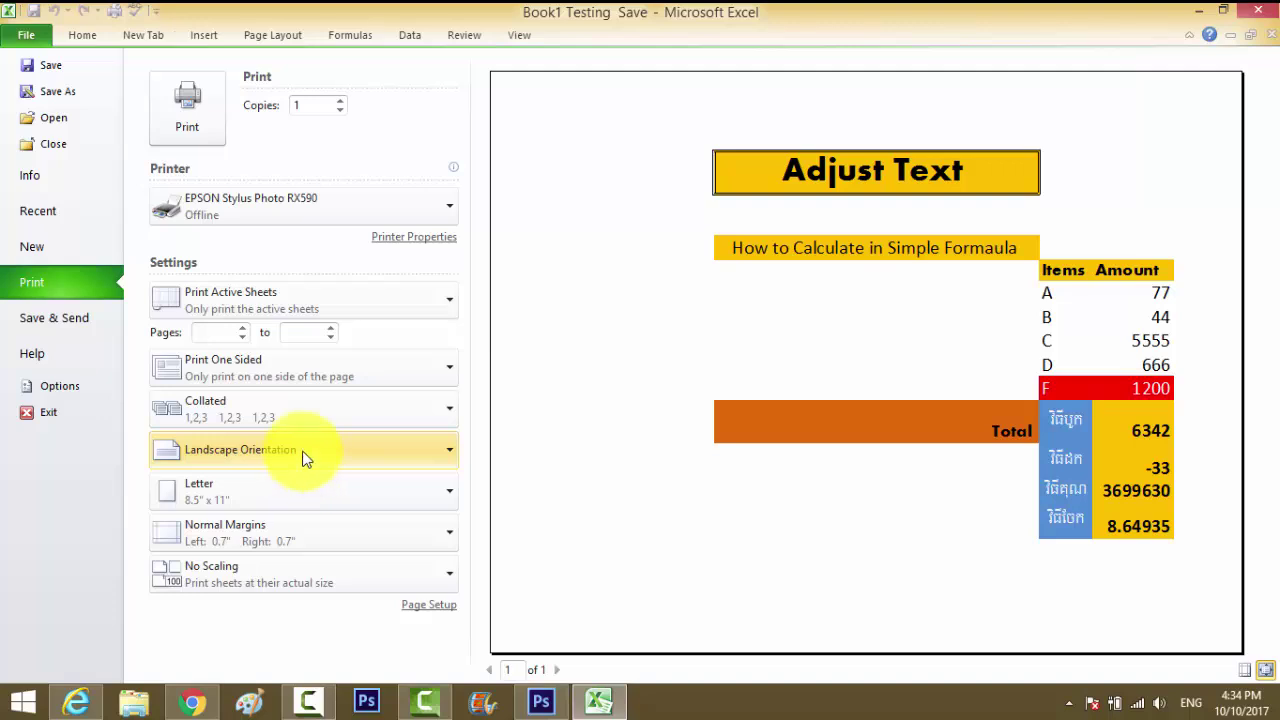
left_click(426, 304)
left_click(426, 304)
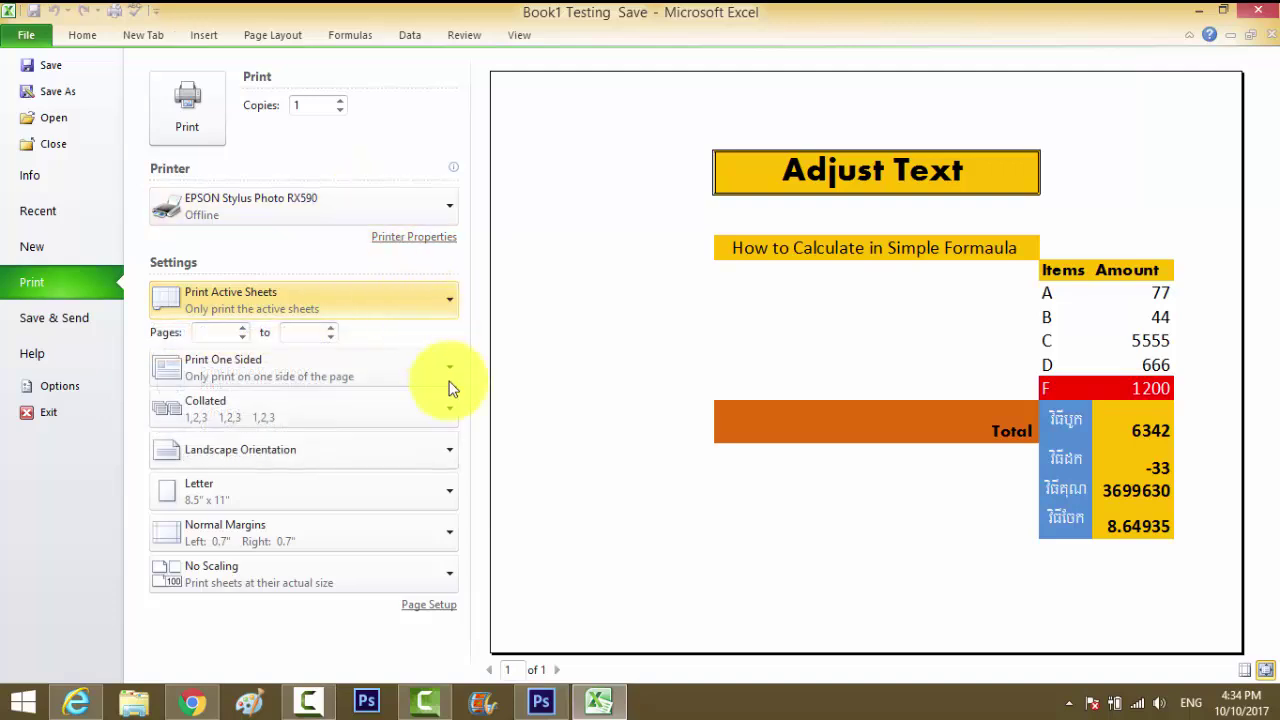
Step: Return to the April worksheet and scroll through its figures
left_click(83, 38)
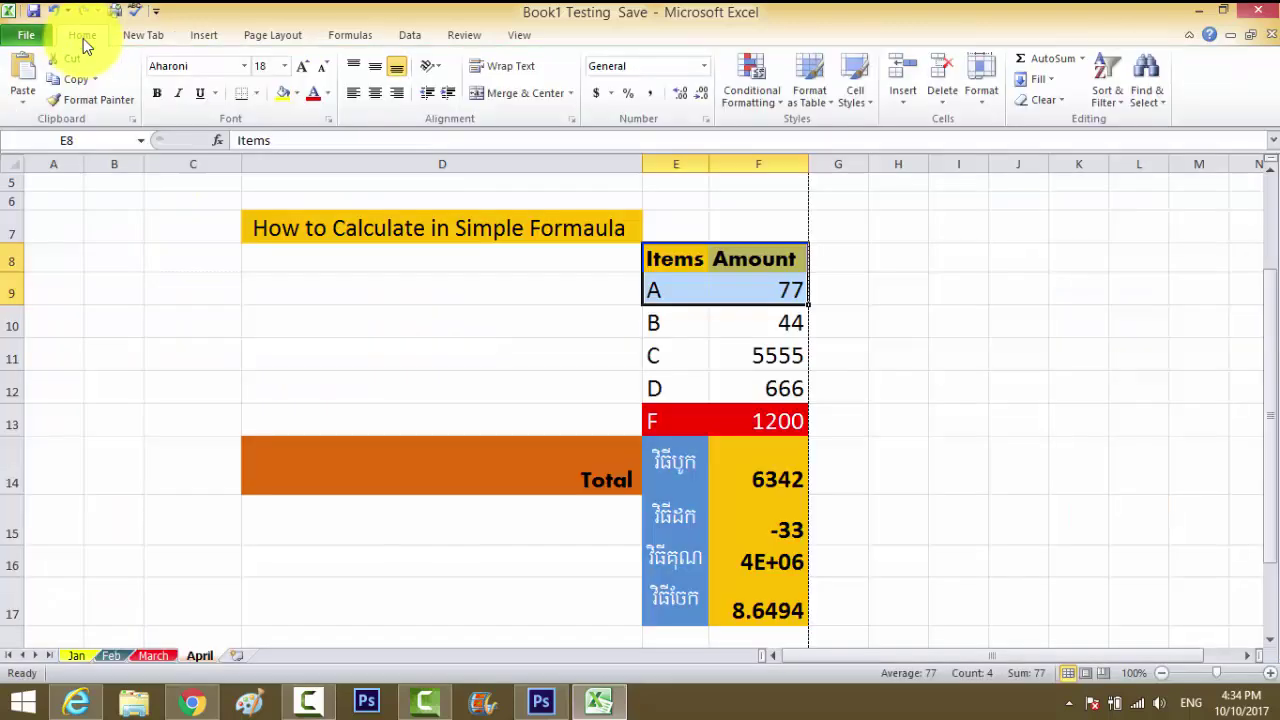
left_click(304, 400)
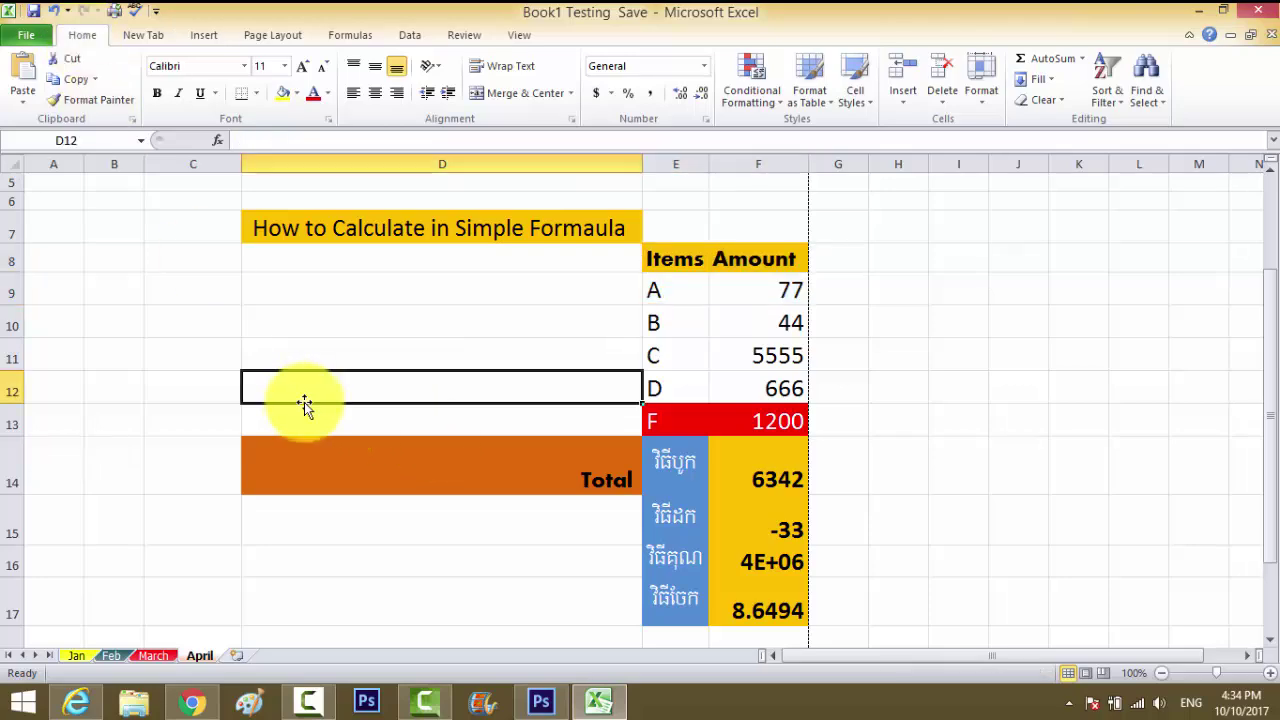
scroll(304, 402, "up", 2)
scroll(304, 402, "down", 3)
scroll(304, 402, "up", 3)
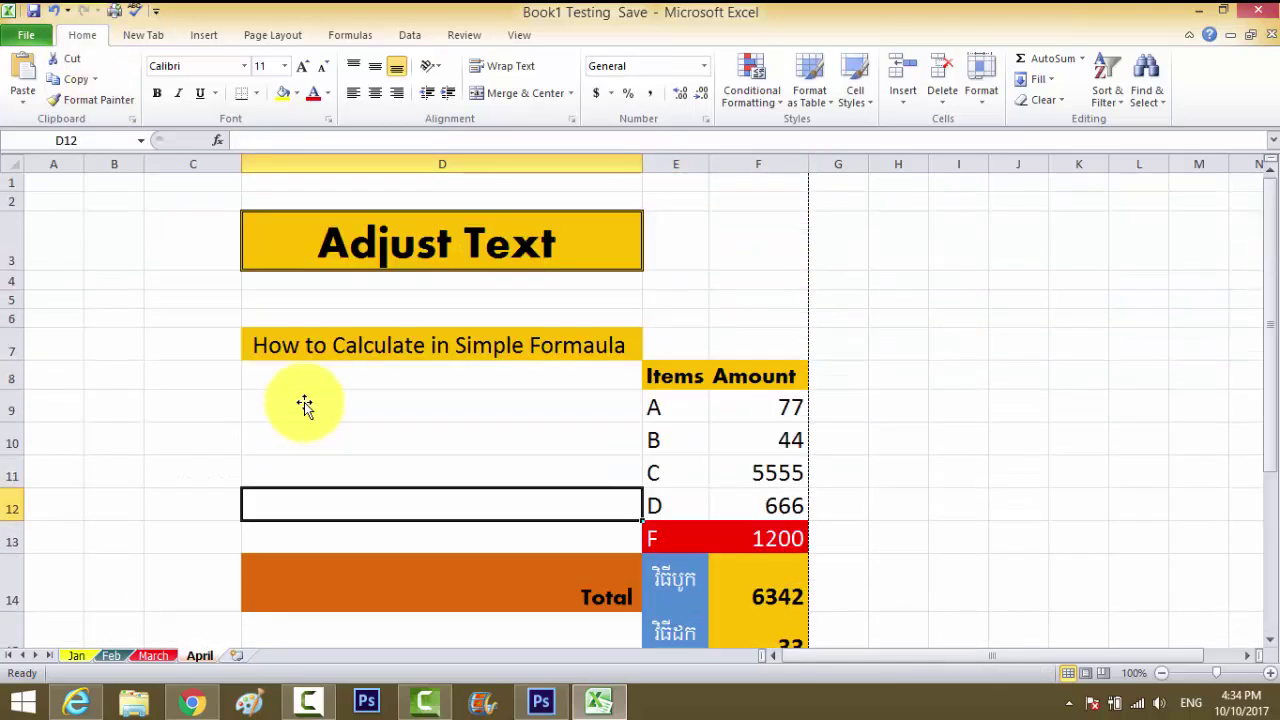
scroll(310, 400, "down", 2)
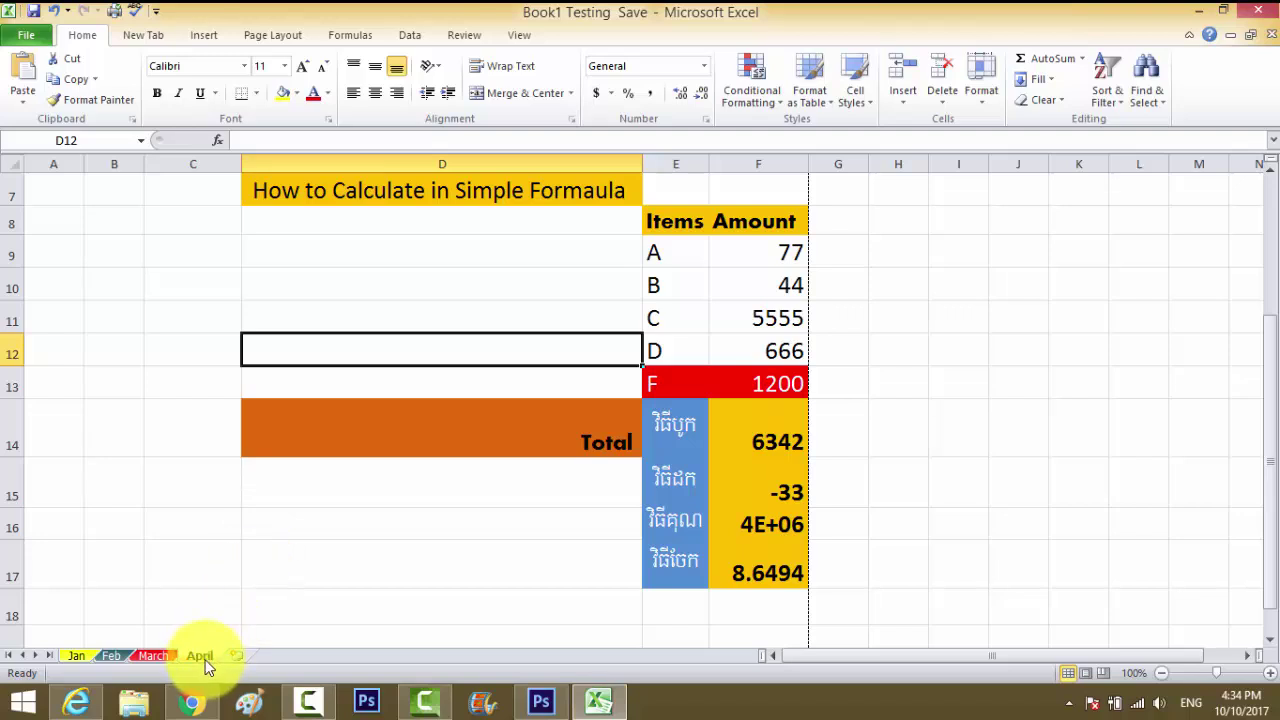
Step: Scroll through the March sheet's figures, then switch to the Jan sheet
left_click(150, 656)
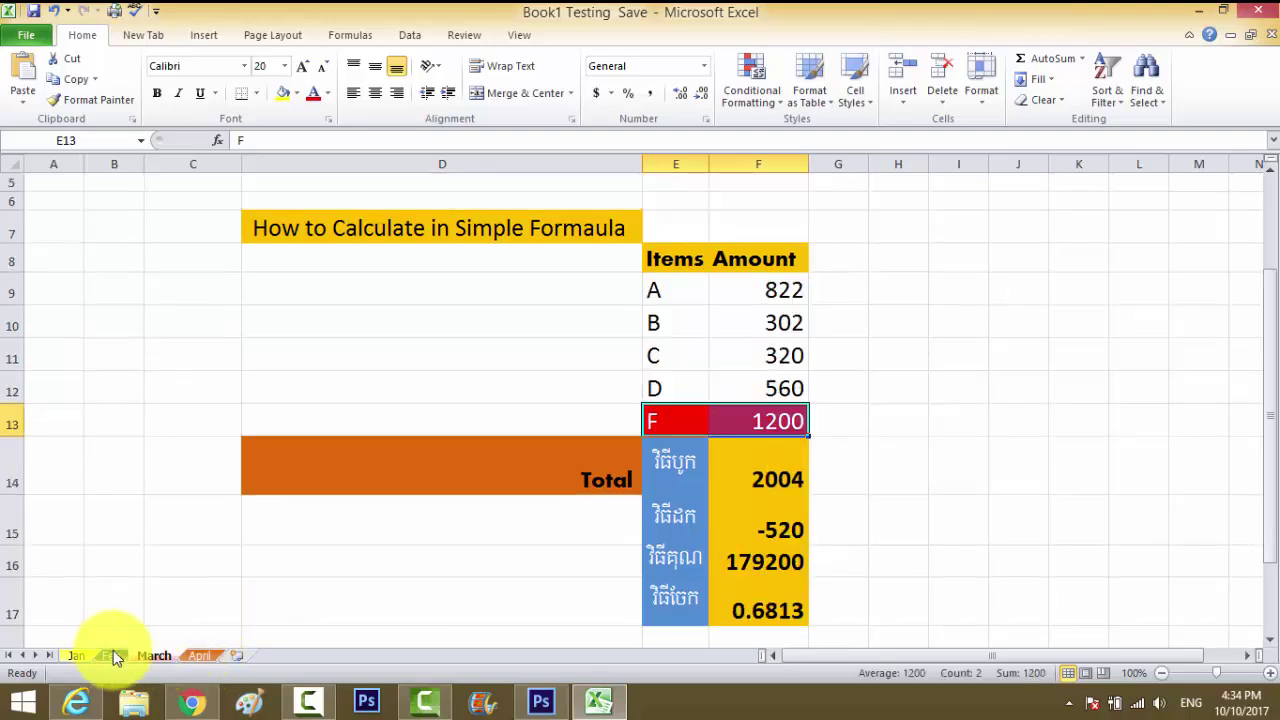
scroll(274, 528, "down", 2)
scroll(274, 528, "up", 3)
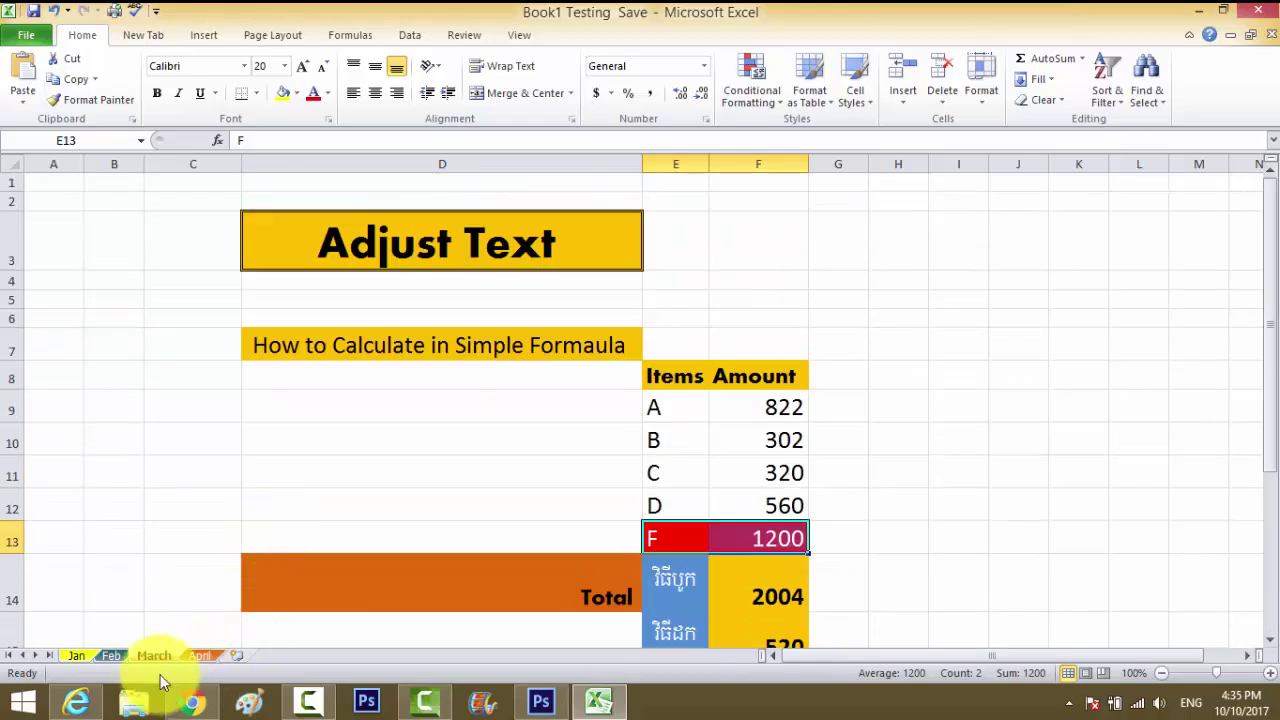
left_click(76, 656)
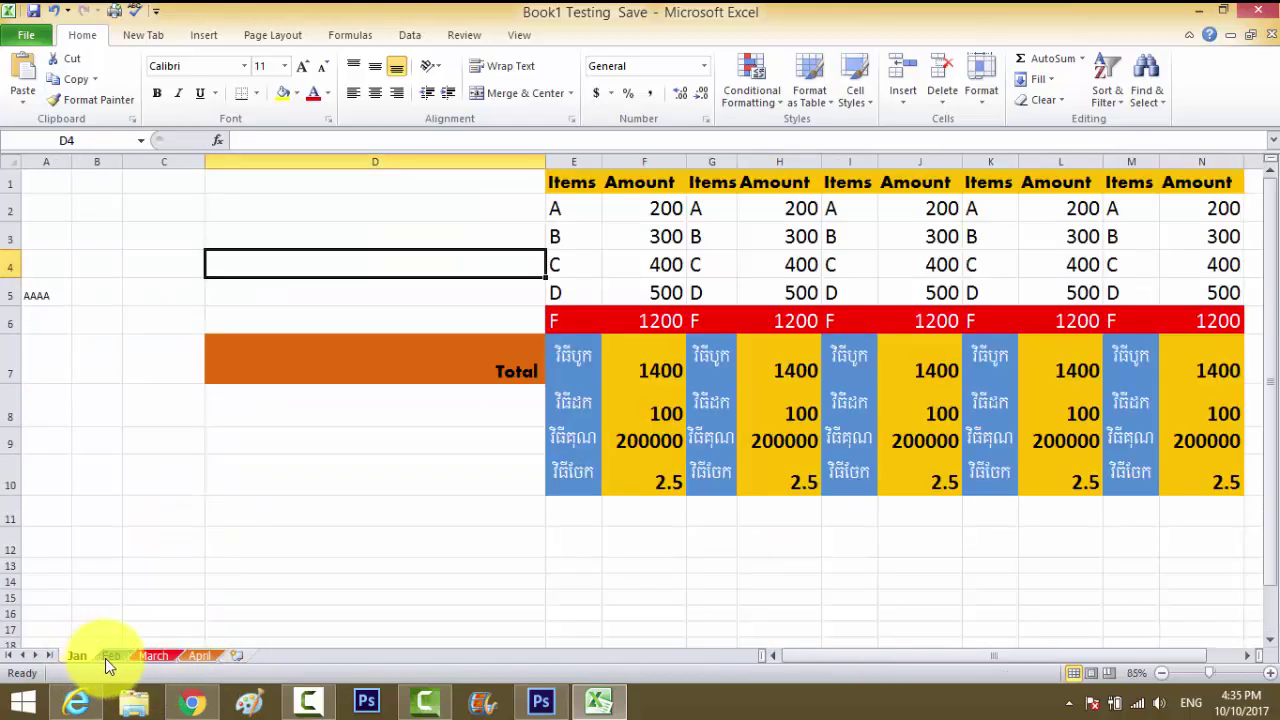
Step: Group the Jan and Feb sheets and set their printout to Landscape Orientation
left_click(112, 657, "ctrl")
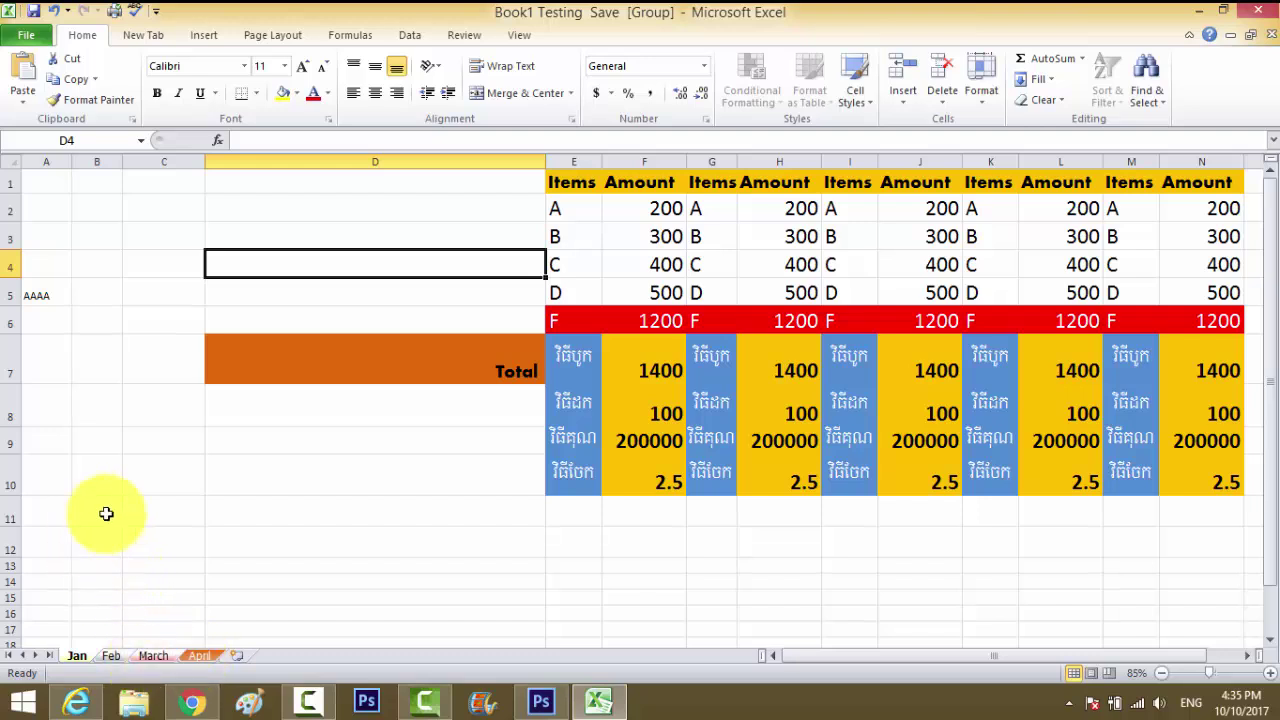
left_click(34, 38)
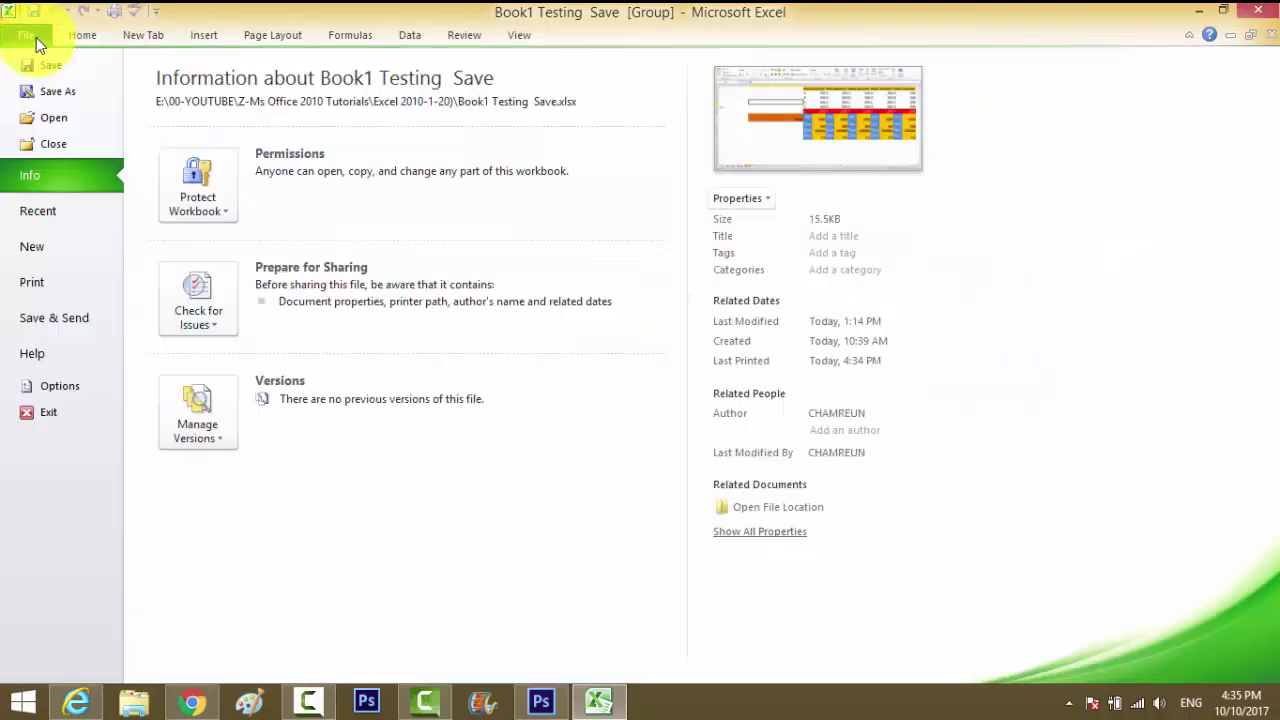
left_click(40, 289)
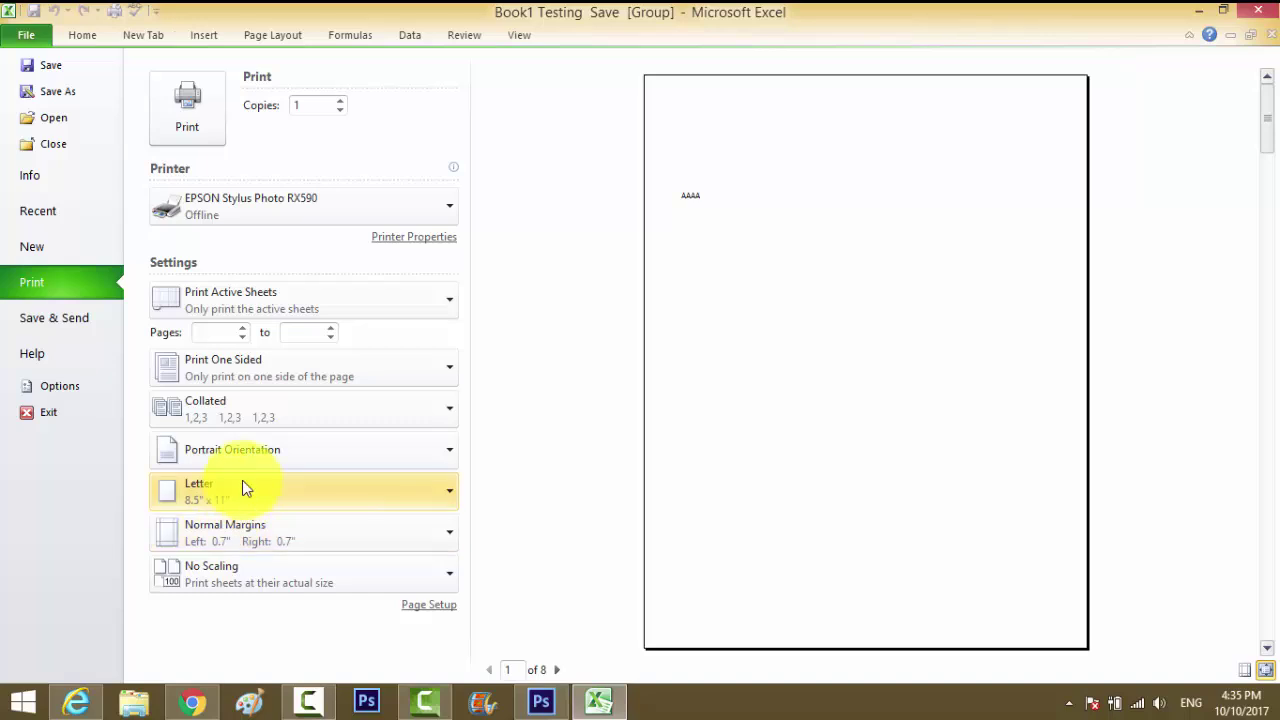
left_click(251, 452)
left_click(242, 532)
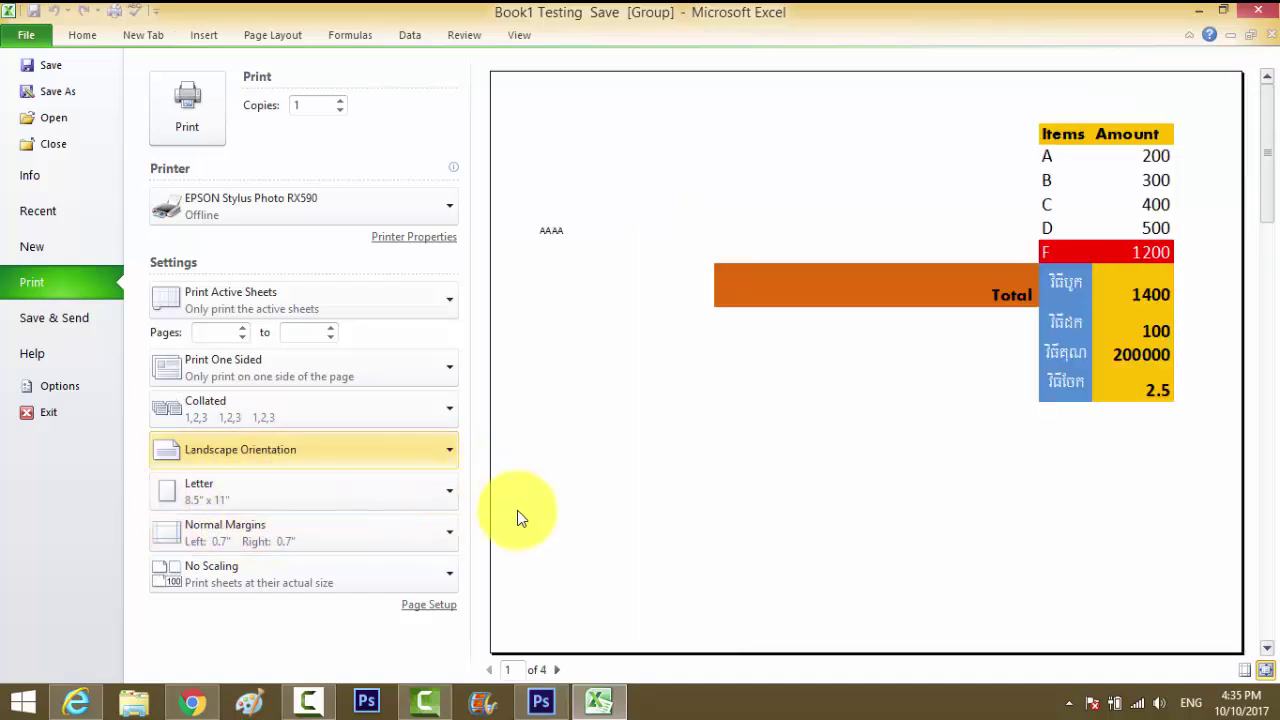
Step: Page back and forth through the four landscape preview pages, then return to the Jan worksheet
left_click(558, 670)
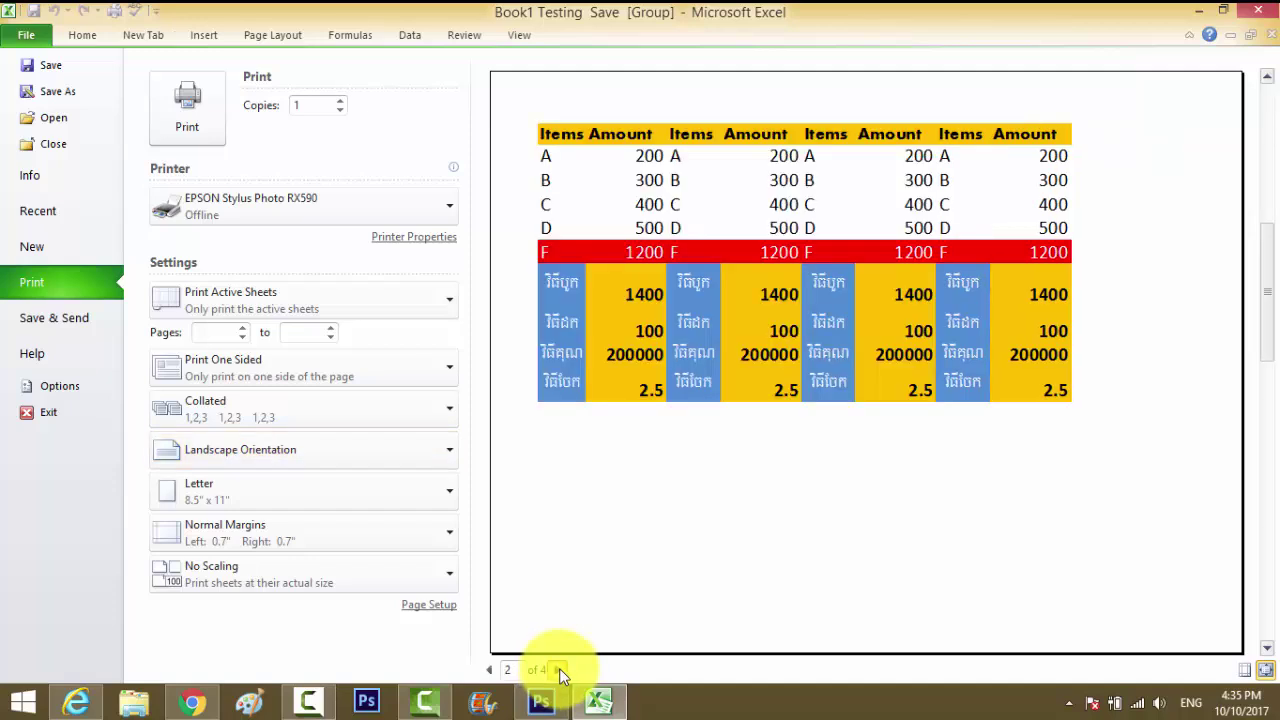
left_click(559, 670)
left_click(559, 670)
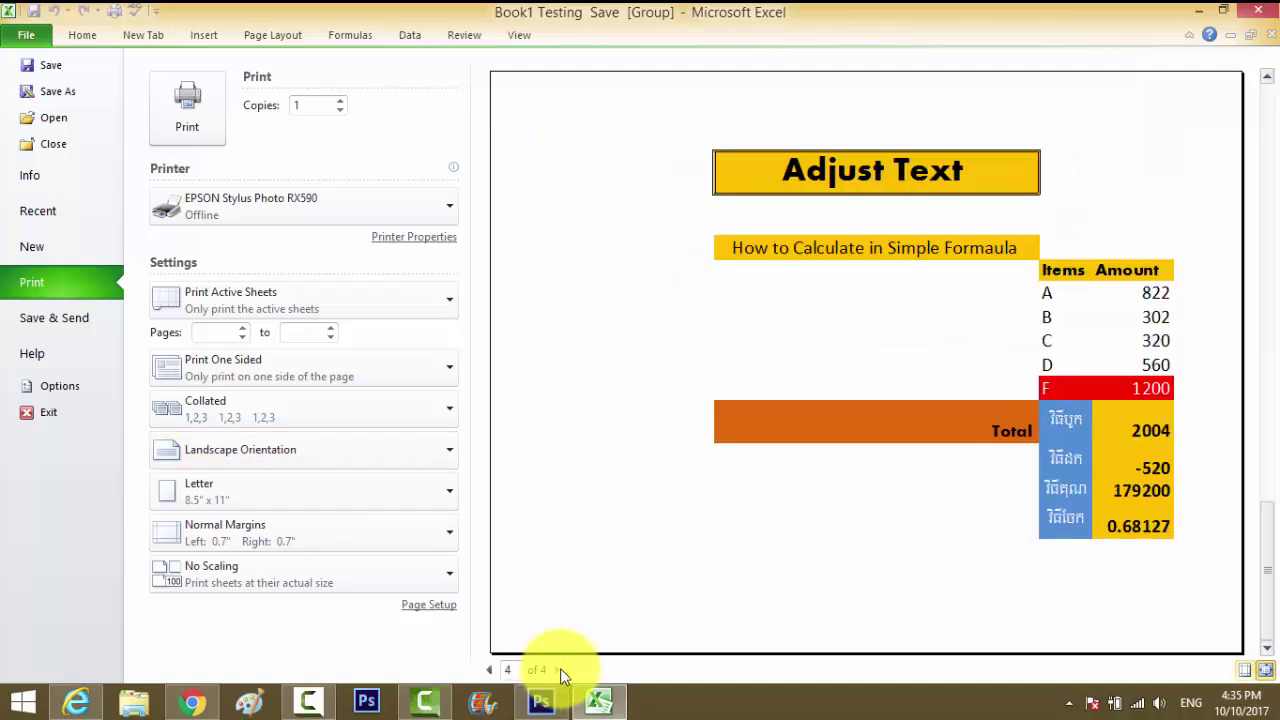
left_click(489, 670)
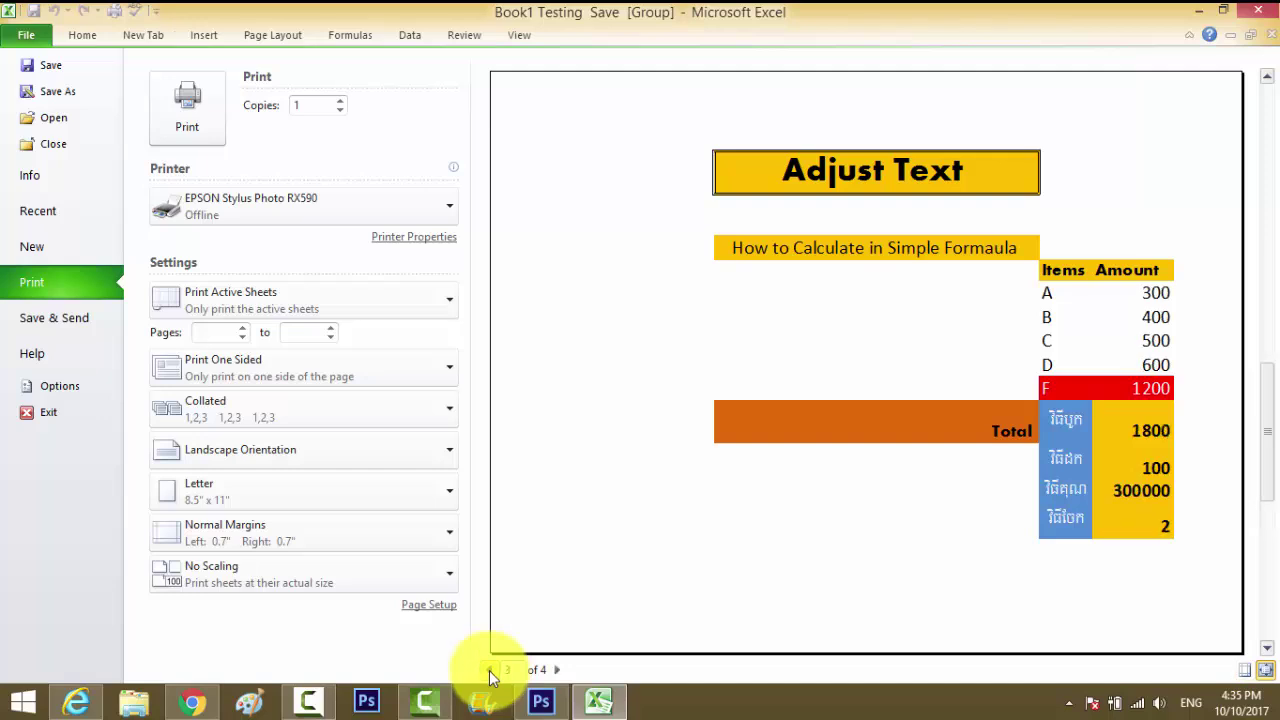
left_click(489, 670)
left_click(489, 670)
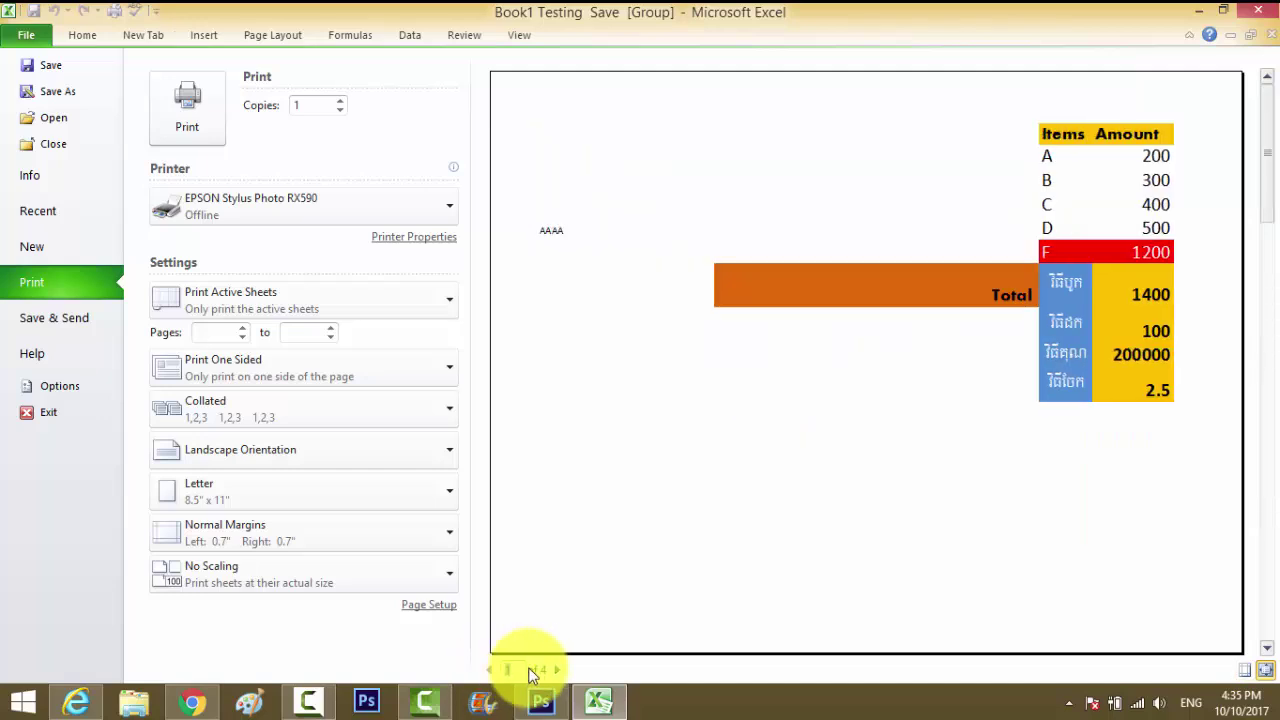
left_click(559, 668)
left_click(559, 668)
left_click(559, 668)
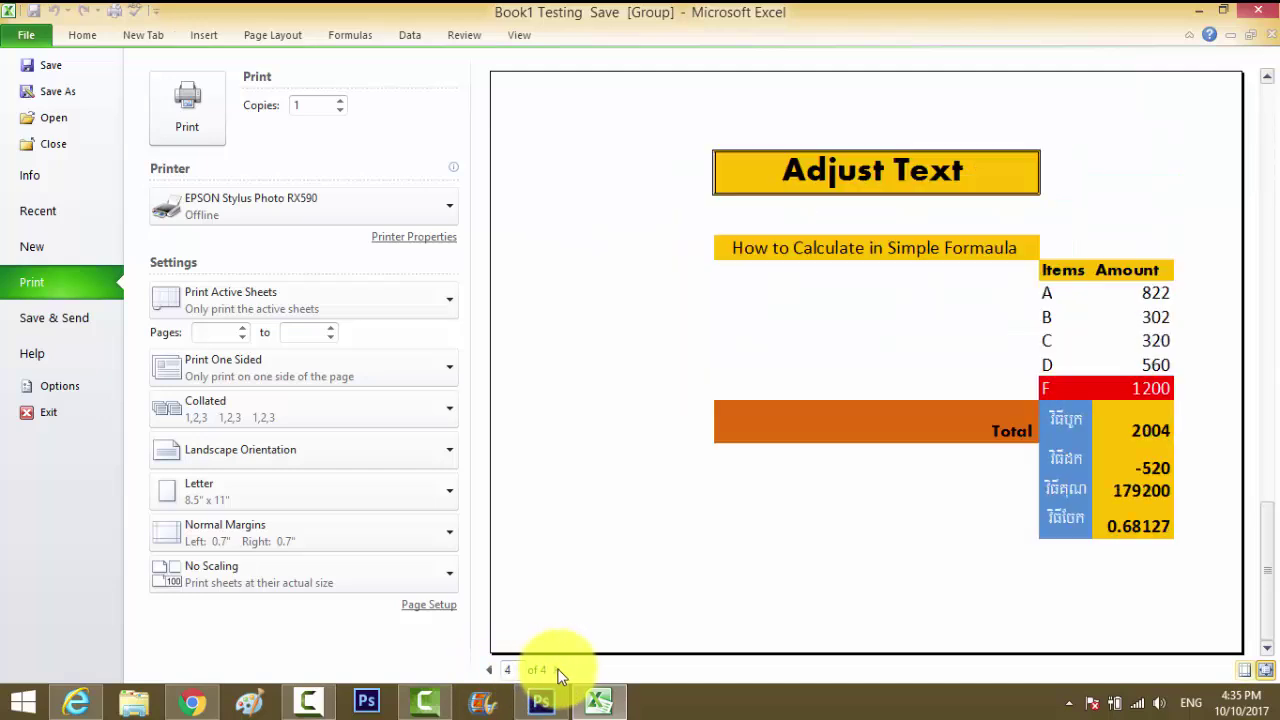
left_click(491, 669)
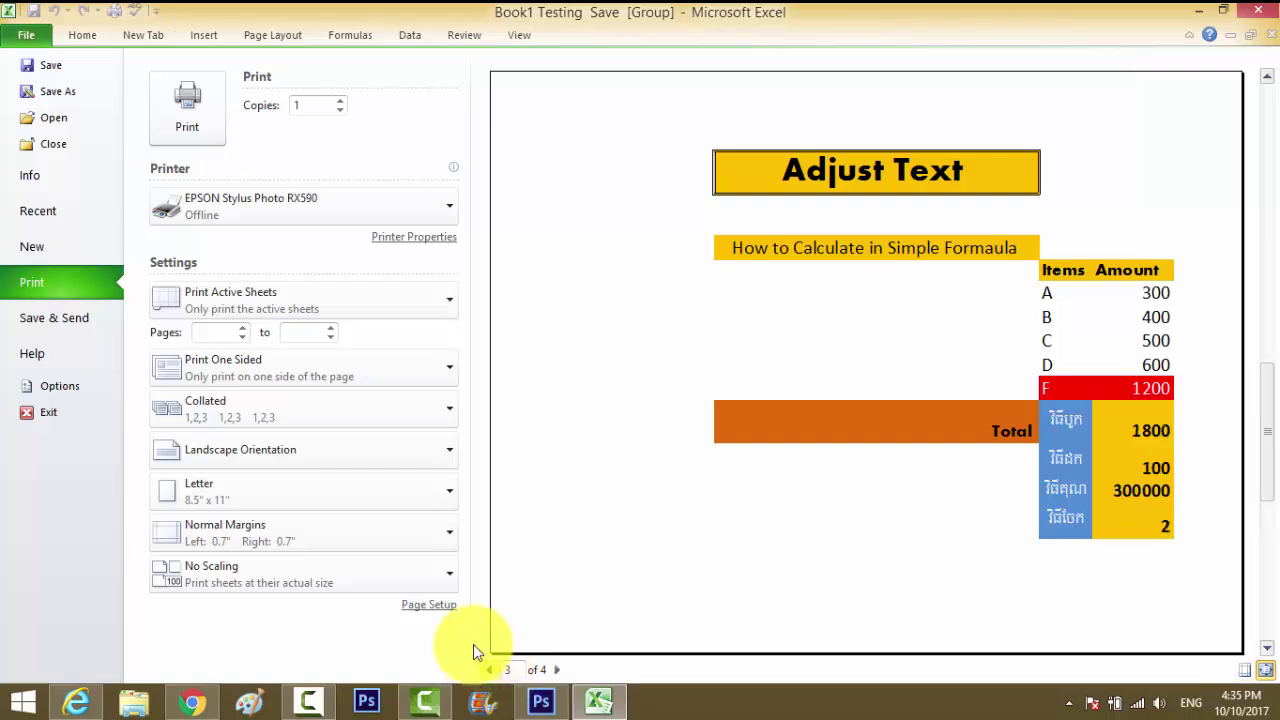
left_click(84, 38)
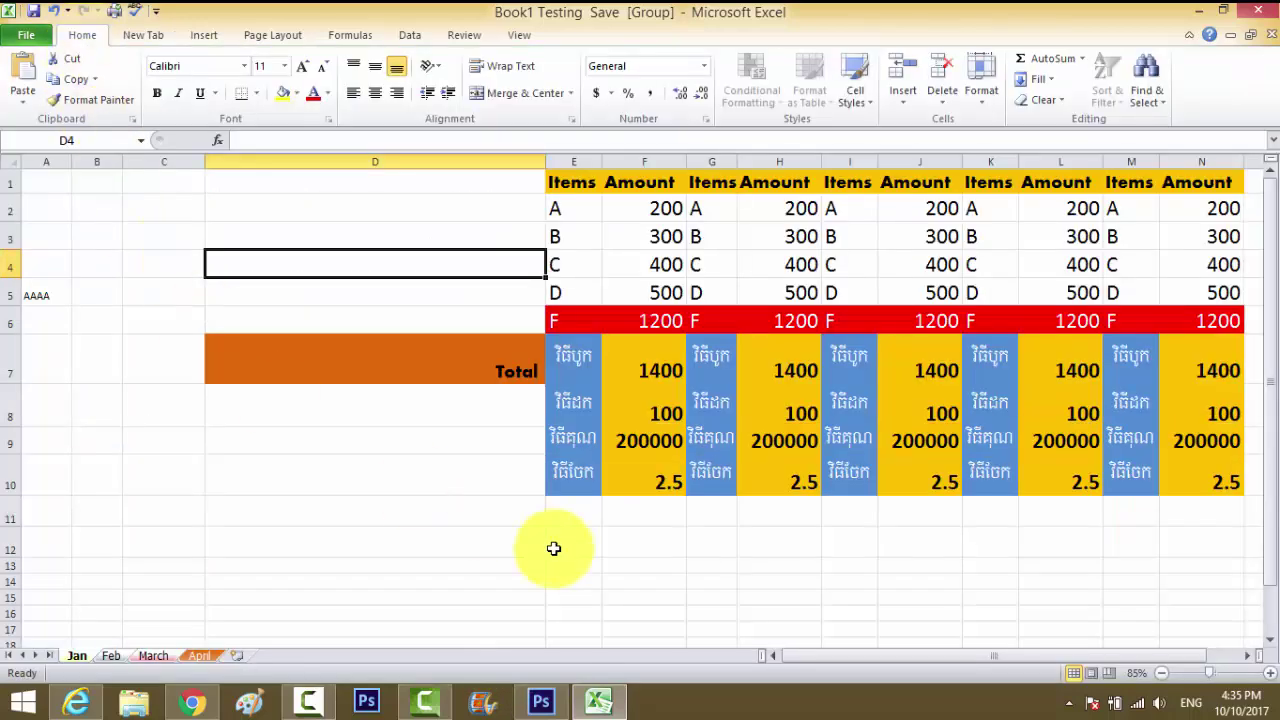
Step: Ungroup the sheets so only March is active
left_click(163, 656)
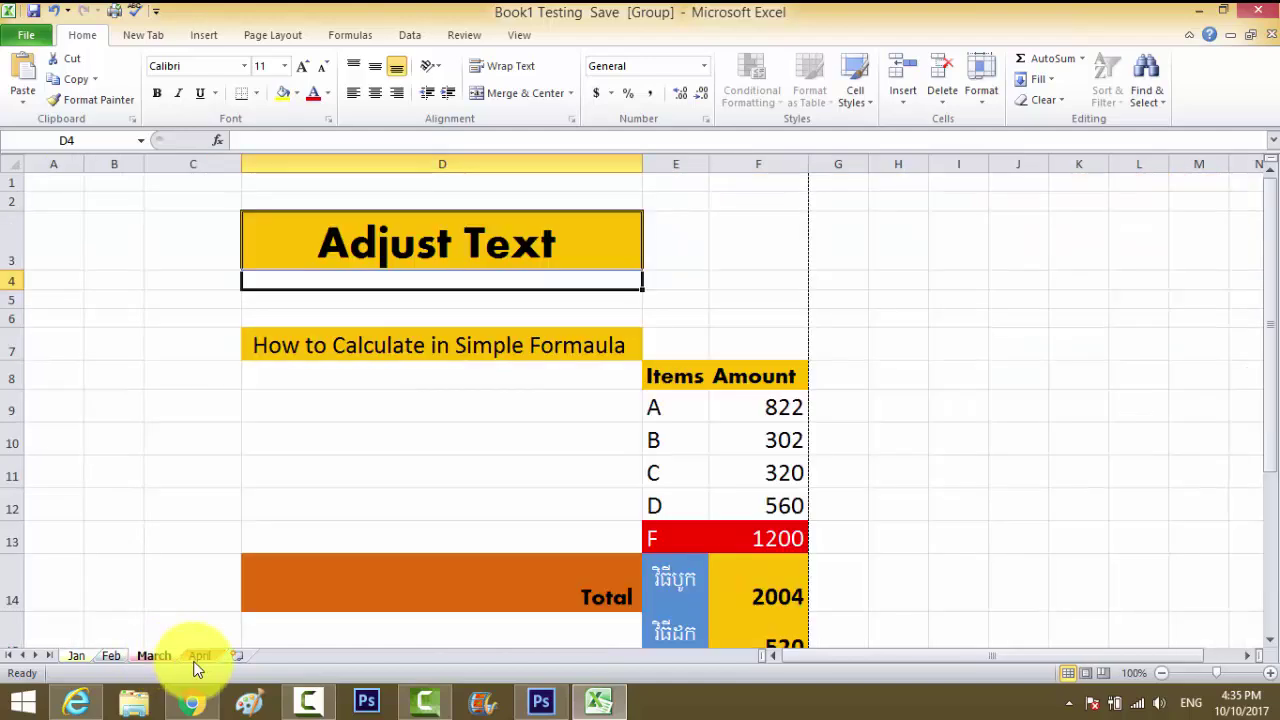
left_click(160, 658)
left_click(159, 660)
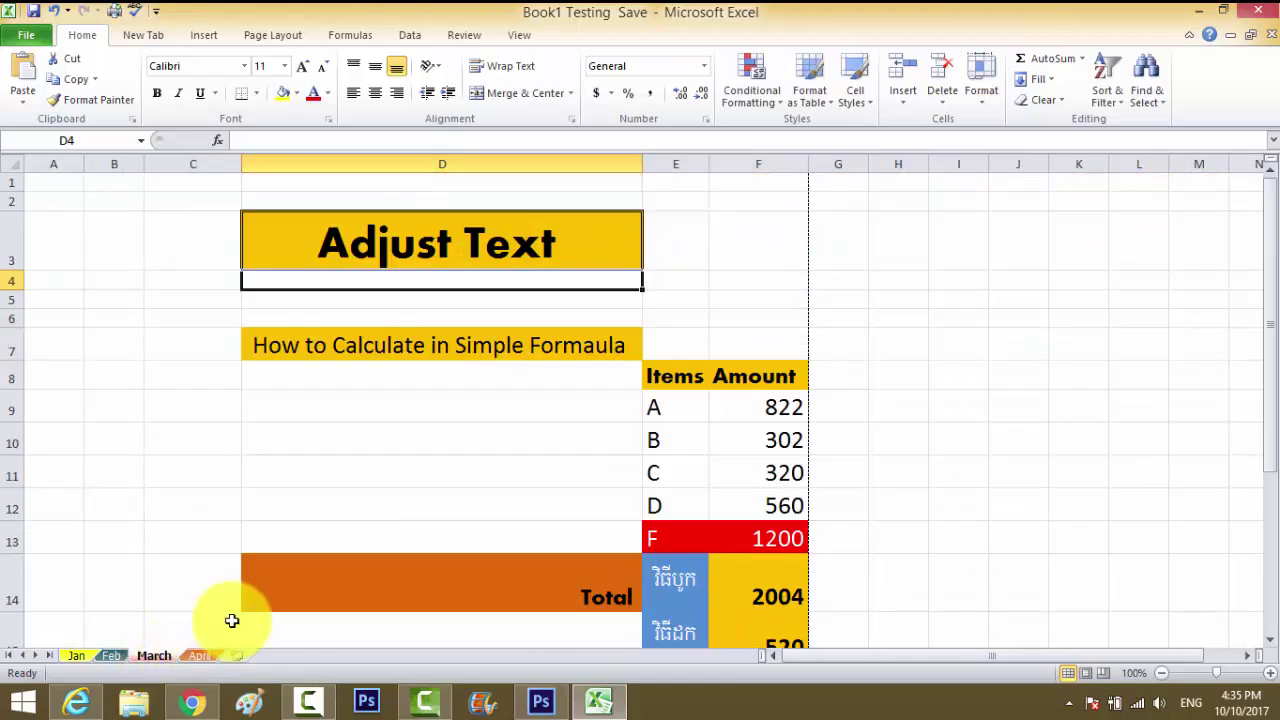
Step: Select the March table block starting at C2 and bring up the workbook's File info page
scroll(261, 616, "down", 3)
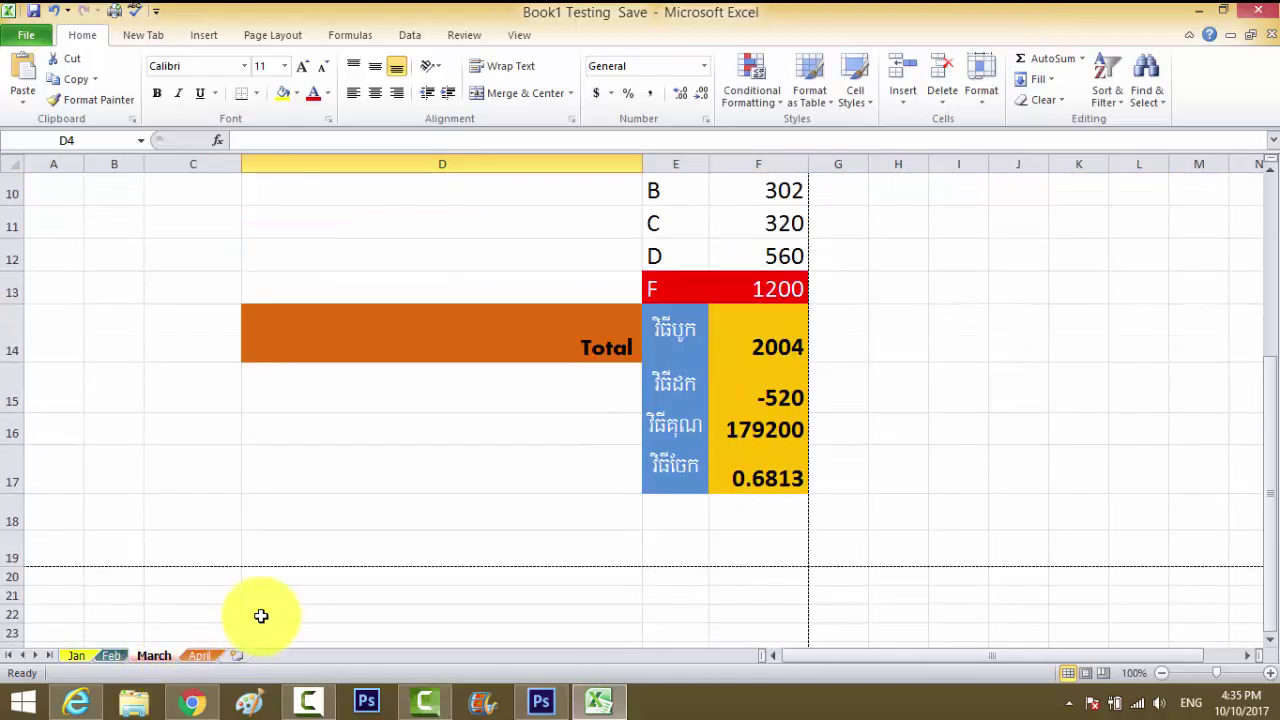
scroll(261, 616, "up", 2)
scroll(261, 616, "up", 1)
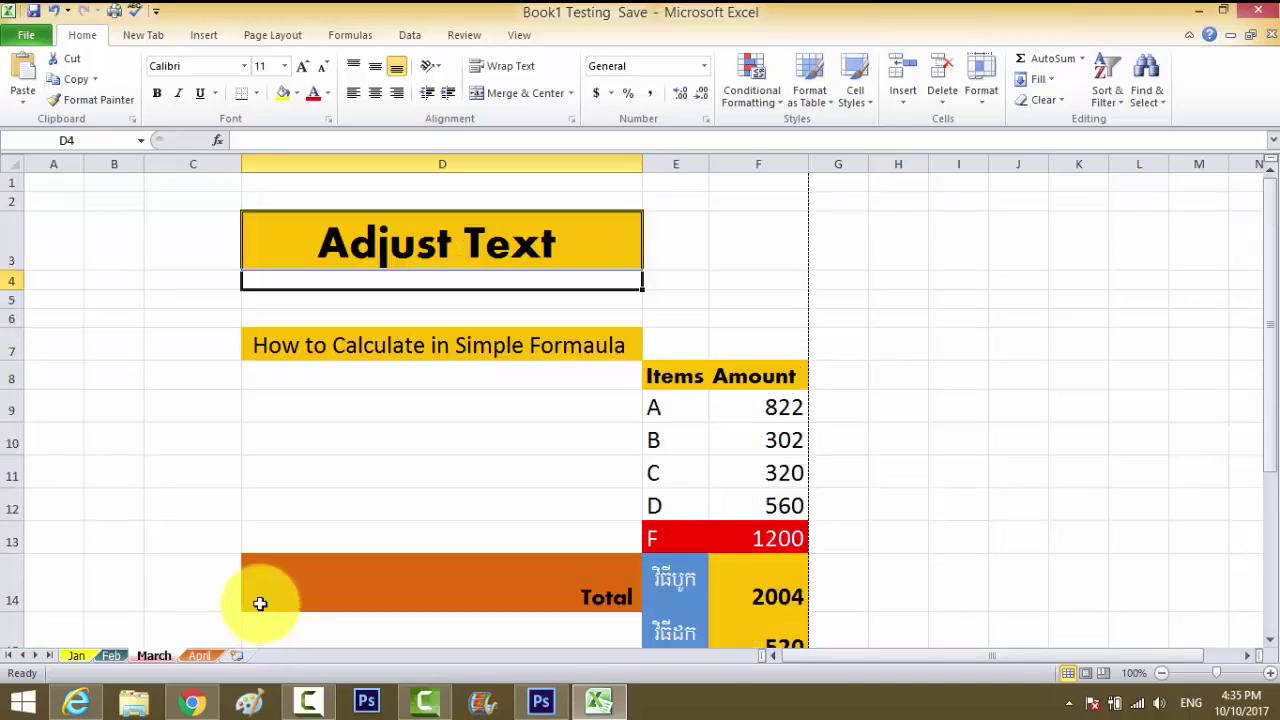
mouse_move(151, 206)
left_mouse_down()
mouse_move(584, 713)
mouse_move(663, 594)
mouse_move(736, 566)
left_mouse_up()
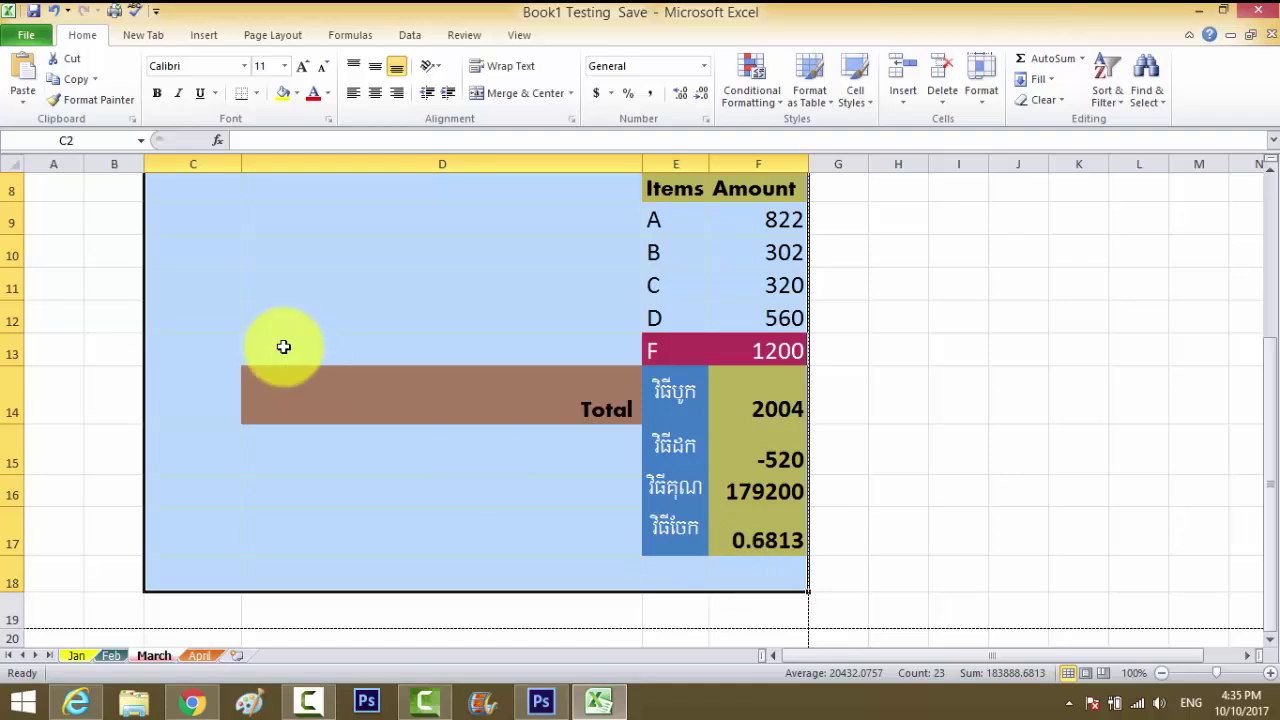
left_click(25, 38)
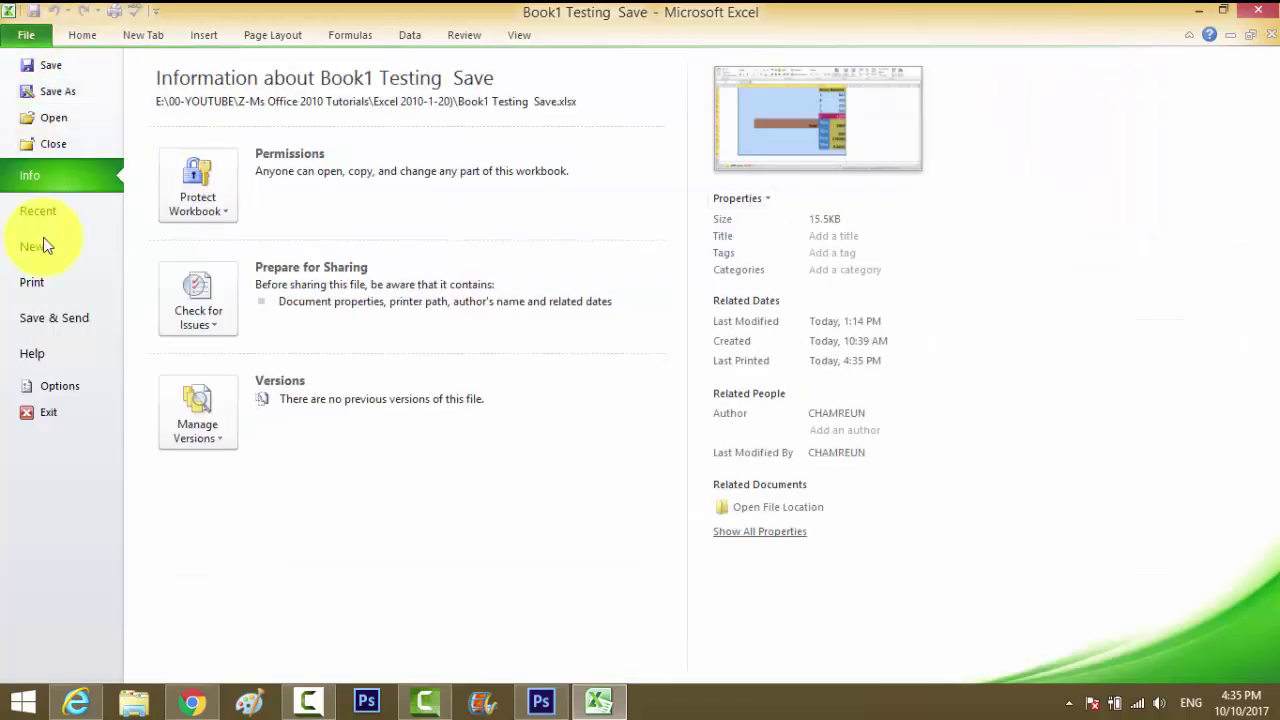
Step: Preview the March sheet fitting on one landscape page, then go back with Esc
left_click(37, 272)
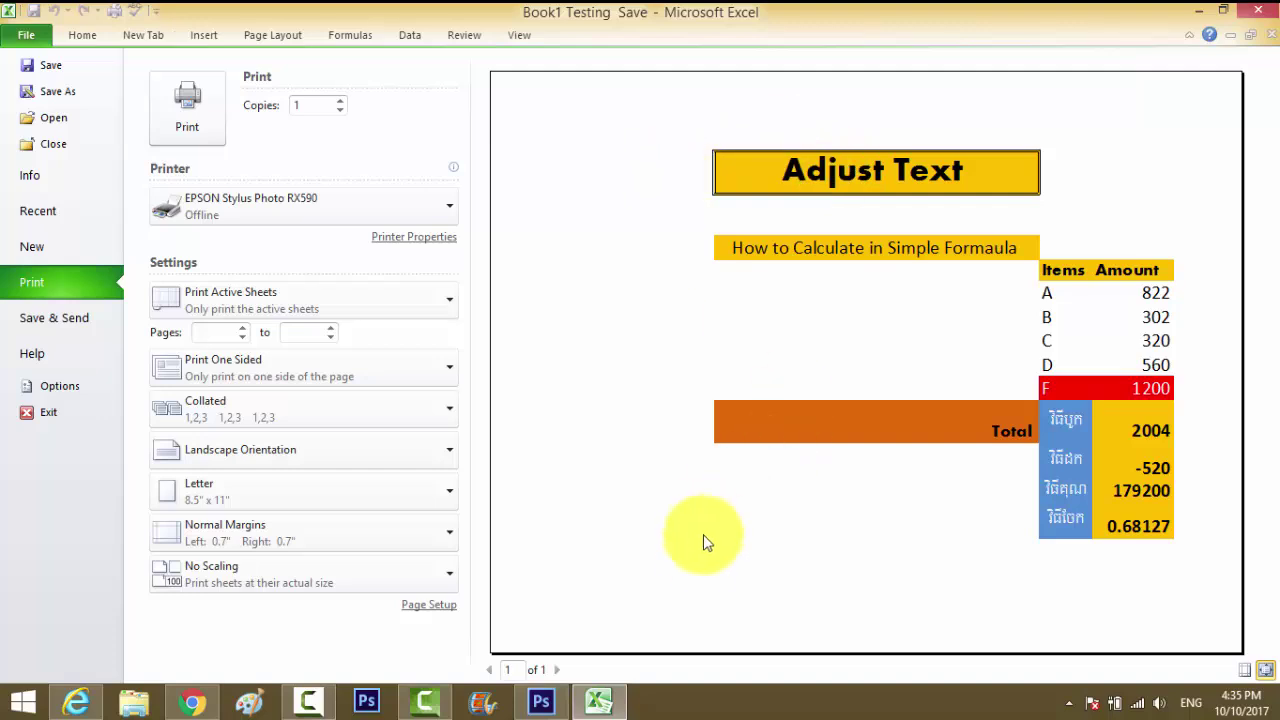
key("Escape")
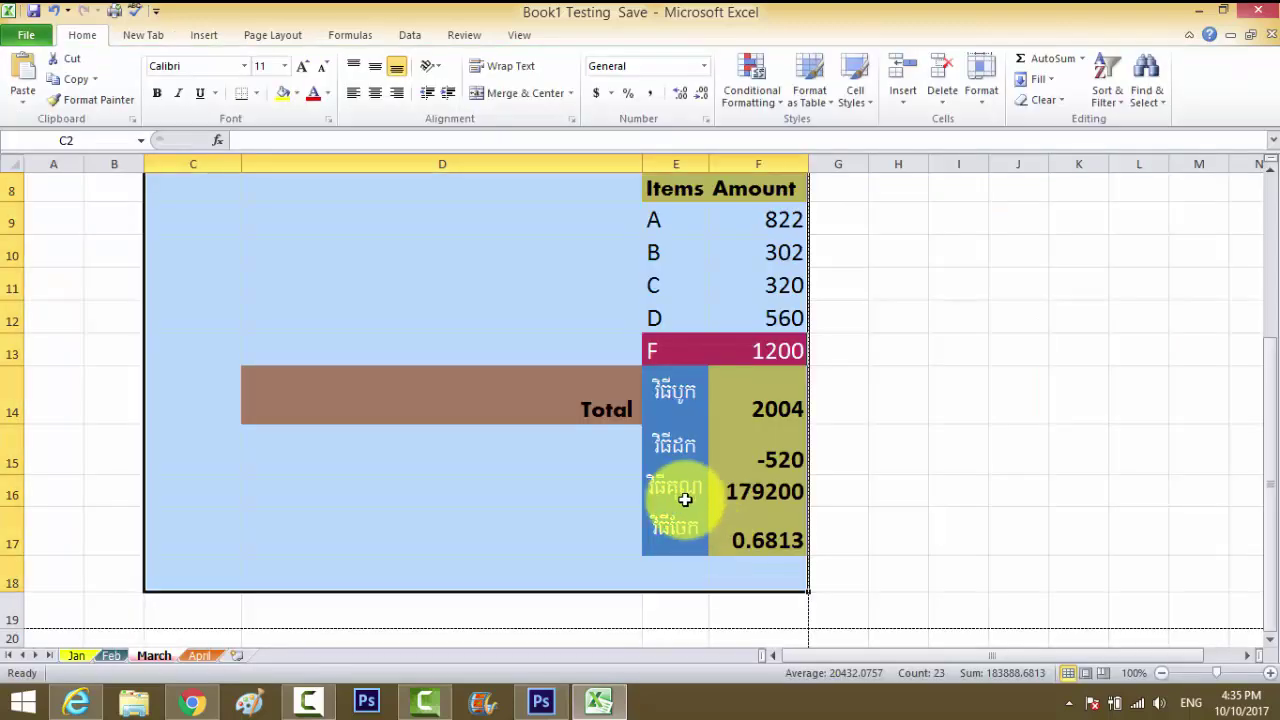
Step: Select the March data A4:F17 and display the Page Layout tab's options
left_click(611, 529)
scroll(609, 491, "up", 1)
scroll(609, 491, "up", 2)
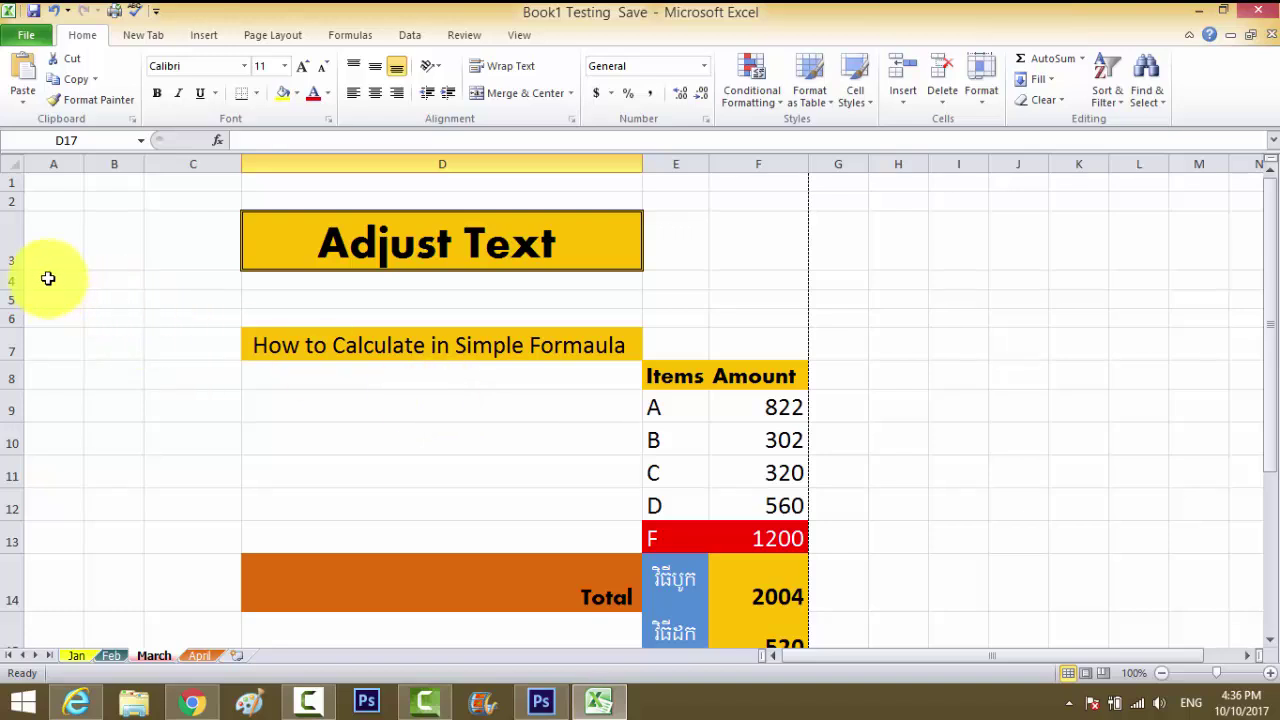
left_click_drag(47, 278, 745, 571)
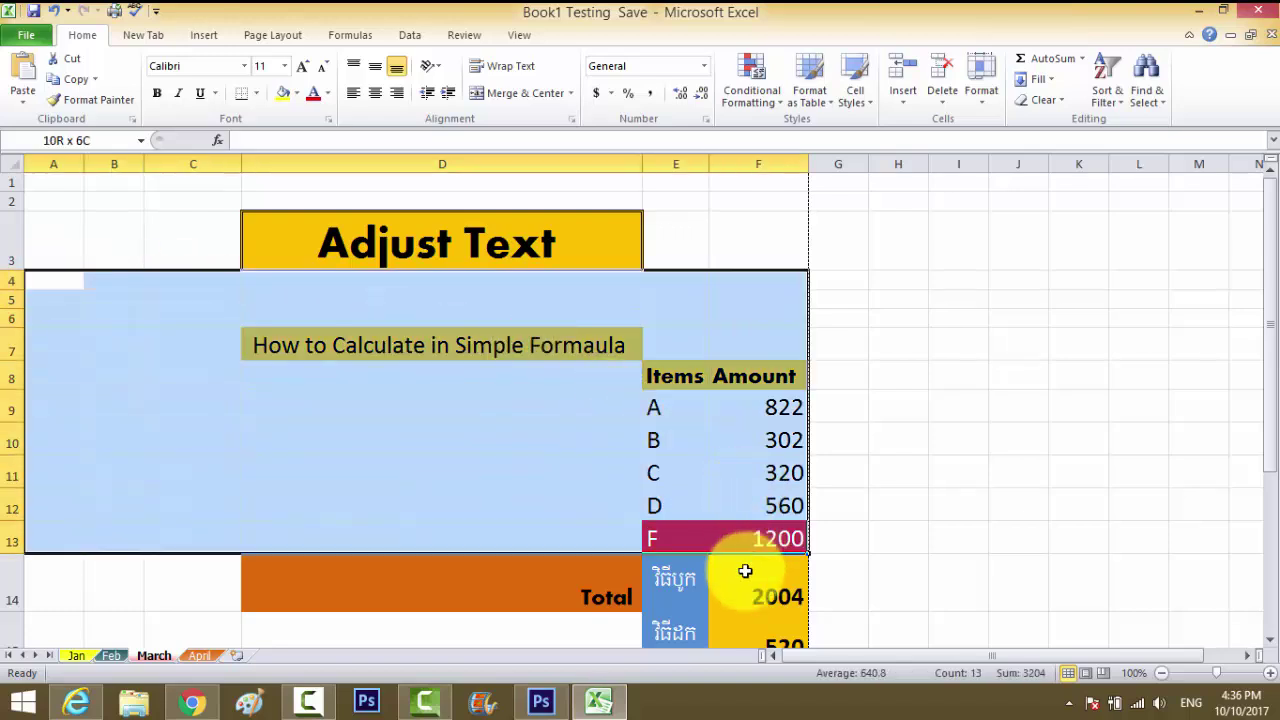
left_click_drag(745, 571, 723, 543)
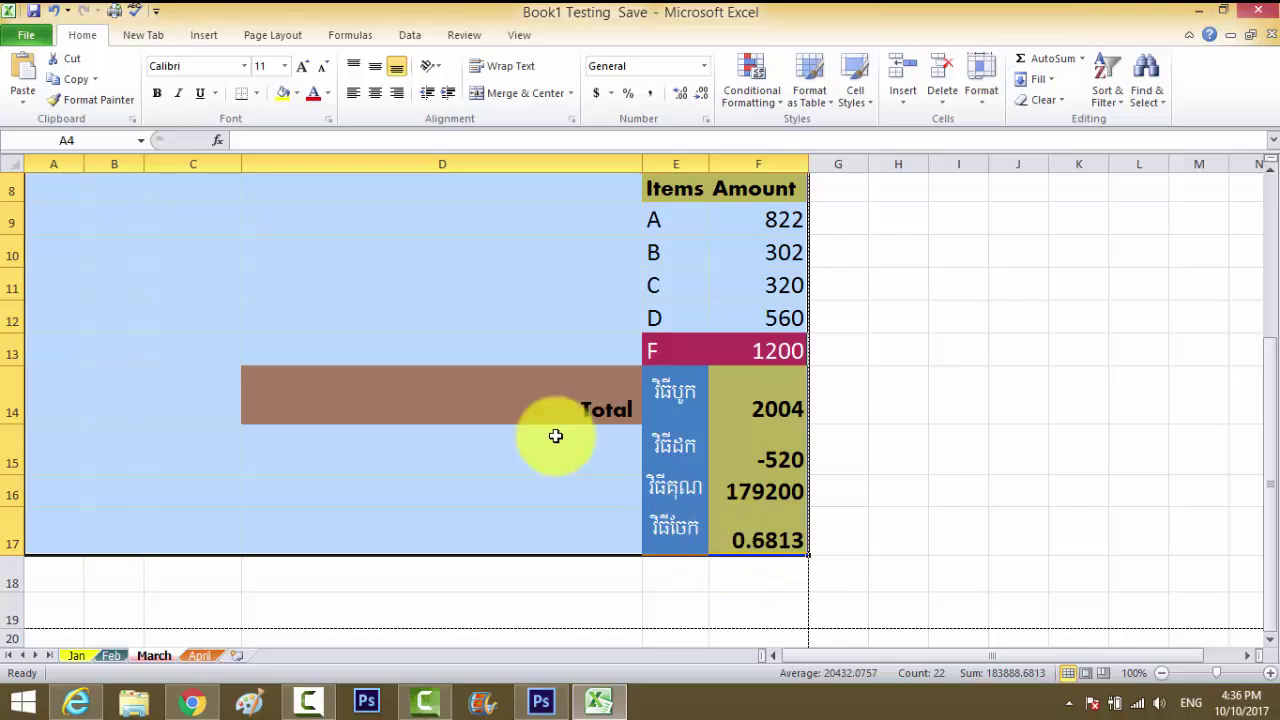
scroll(556, 436, "up", 3)
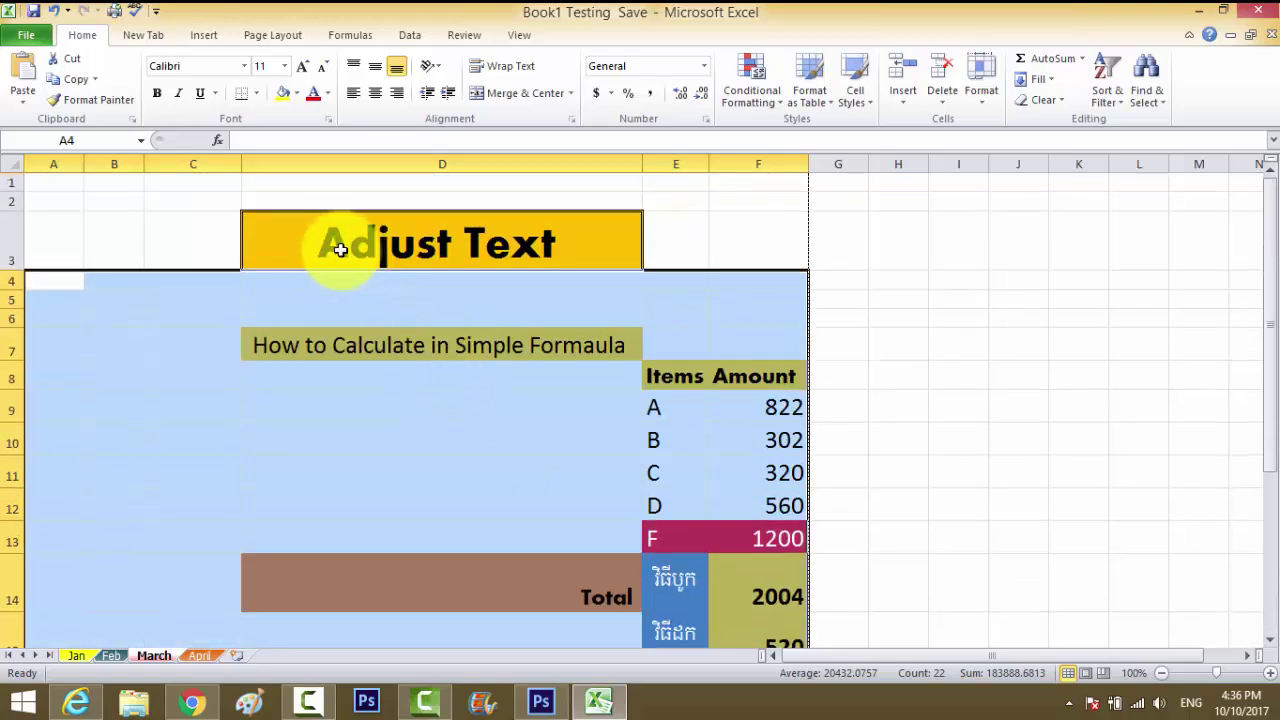
left_click(284, 38)
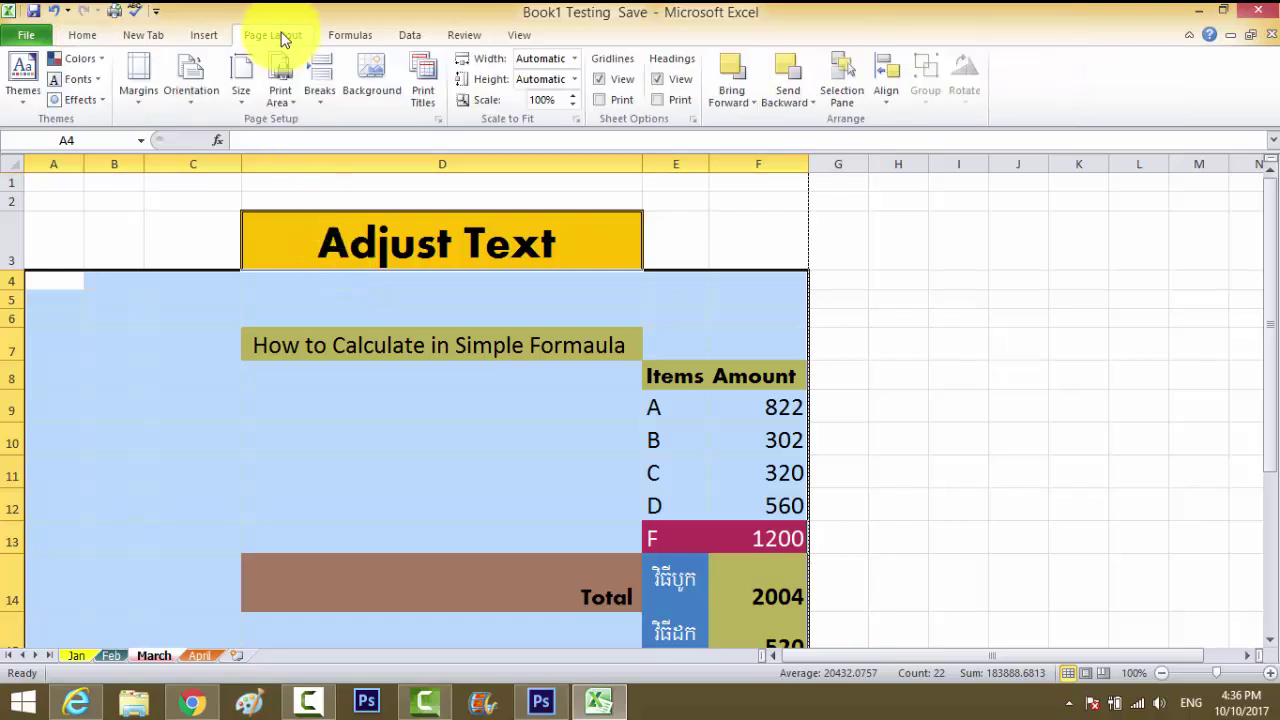
left_click(431, 97)
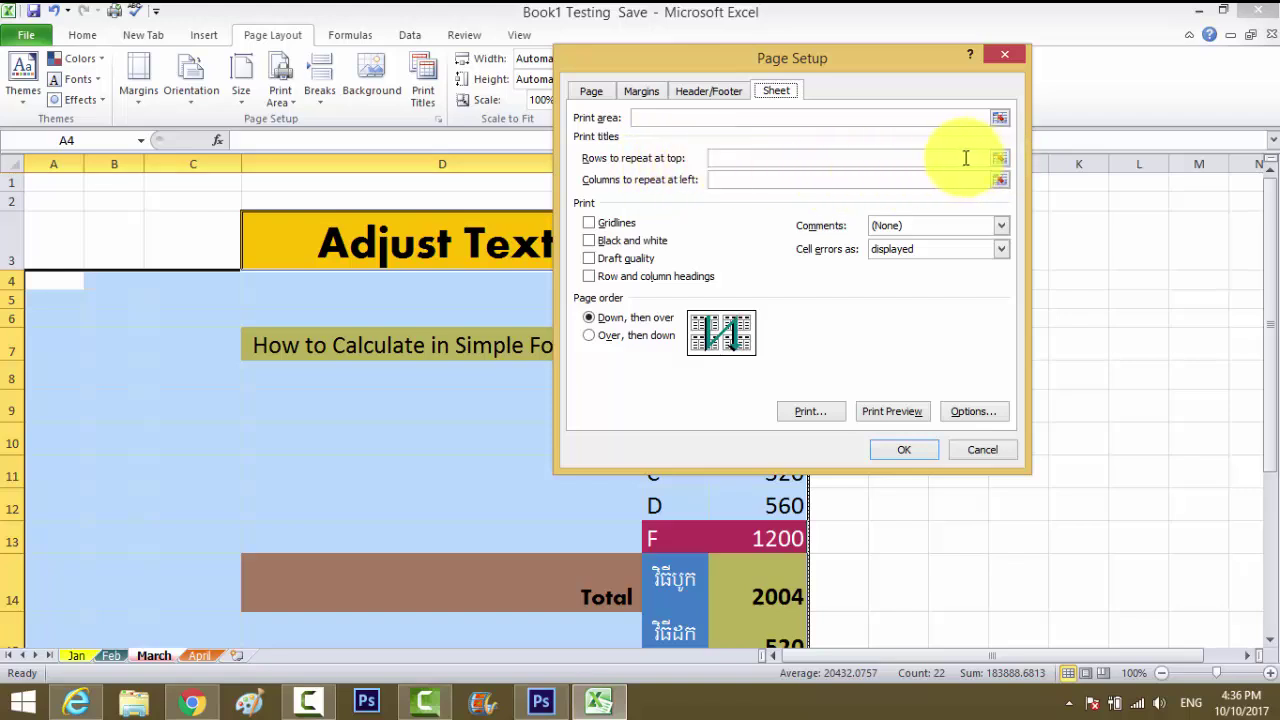
left_click(966, 158)
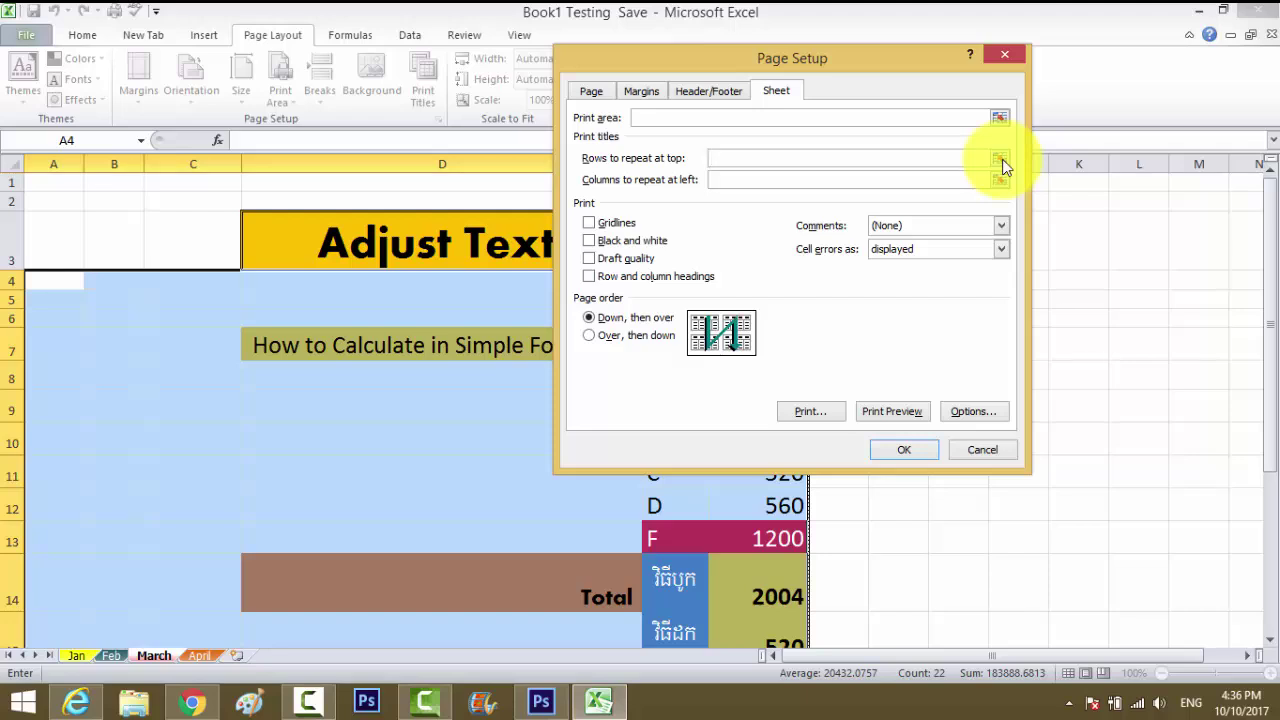
left_click(982, 449)
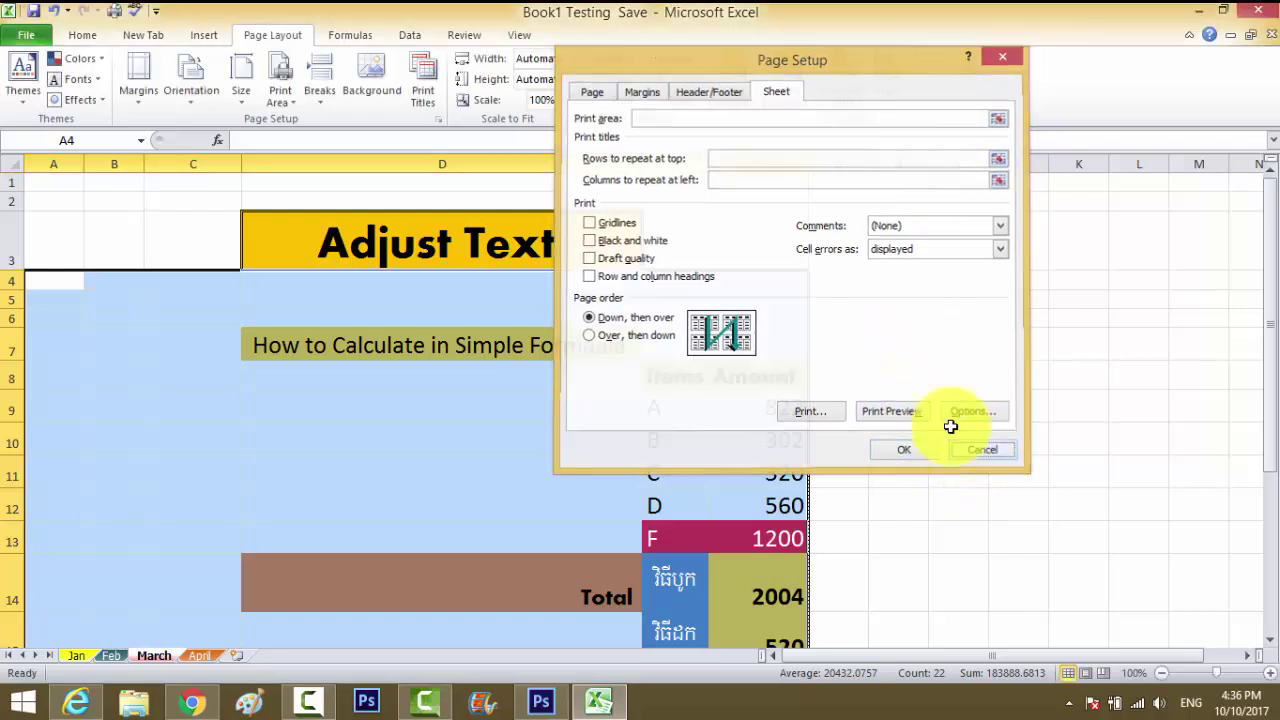
left_click(188, 240)
left_click(290, 242)
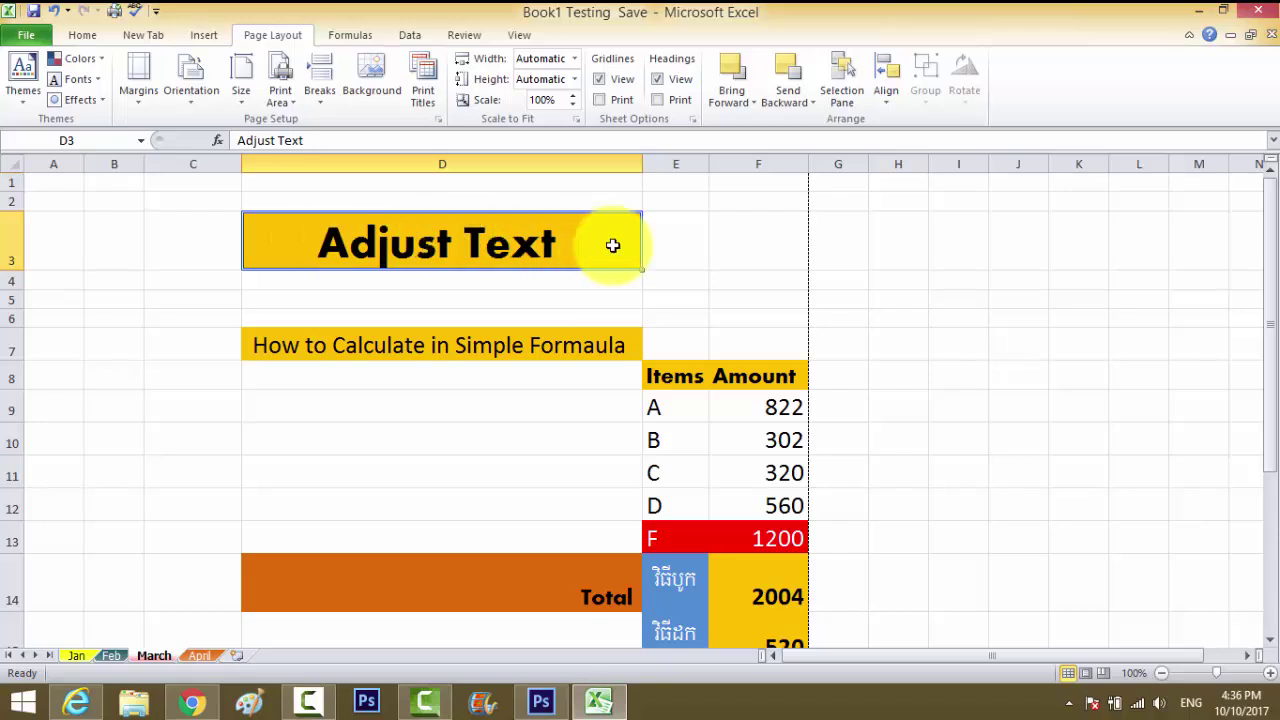
Step: Enter 1 in B3 and 12 in J3, then select the title row B3:J3
left_click(690, 243)
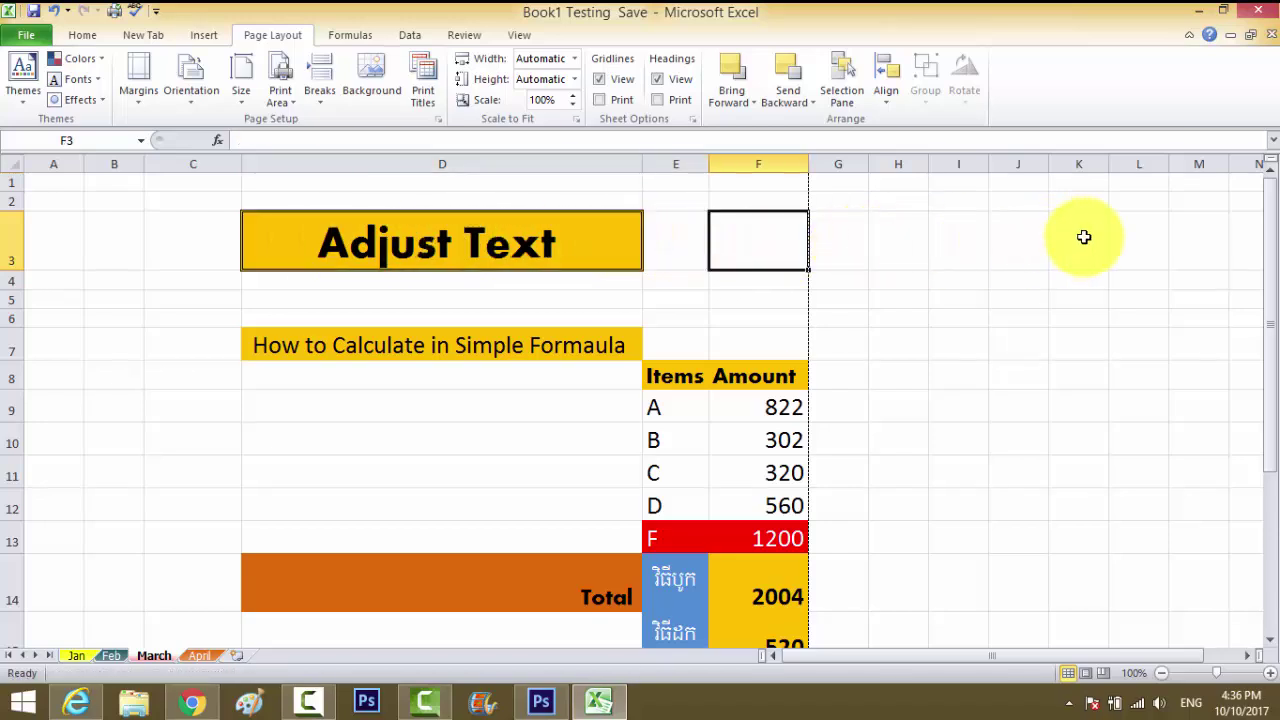
left_click_drag(1080, 237, 148, 238)
left_click(120, 243)
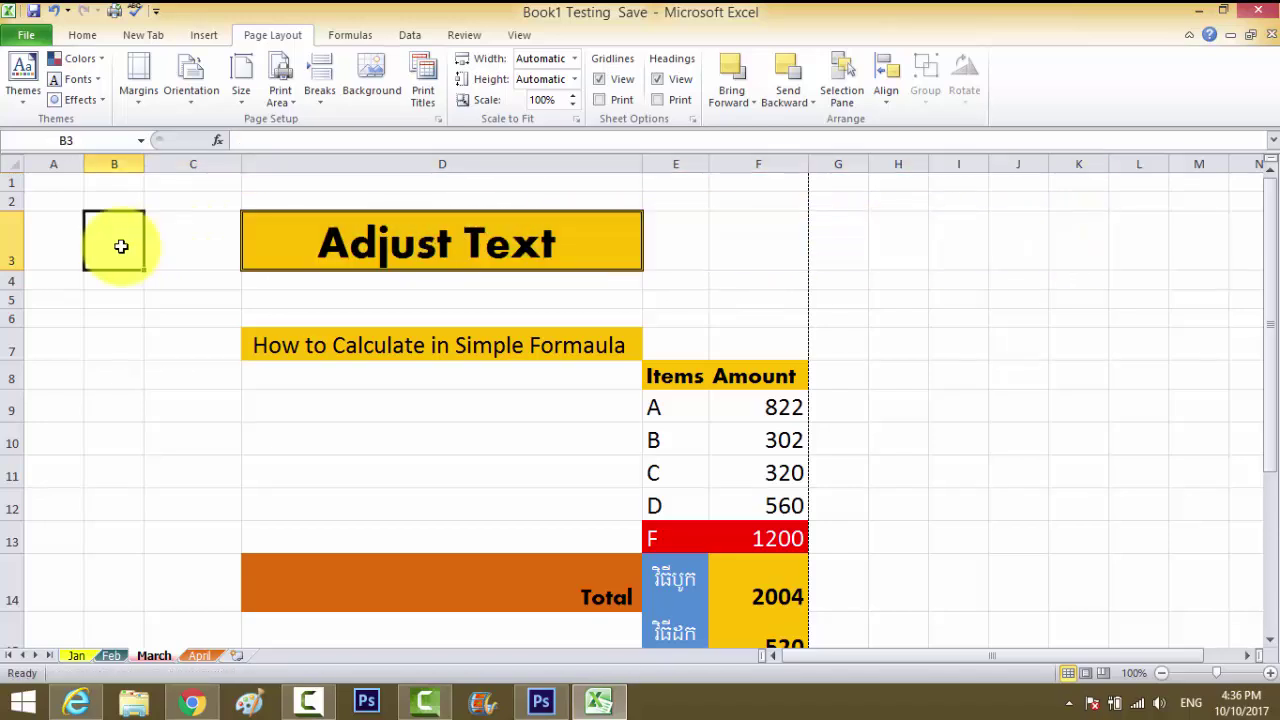
type("1")
left_click(1030, 253)
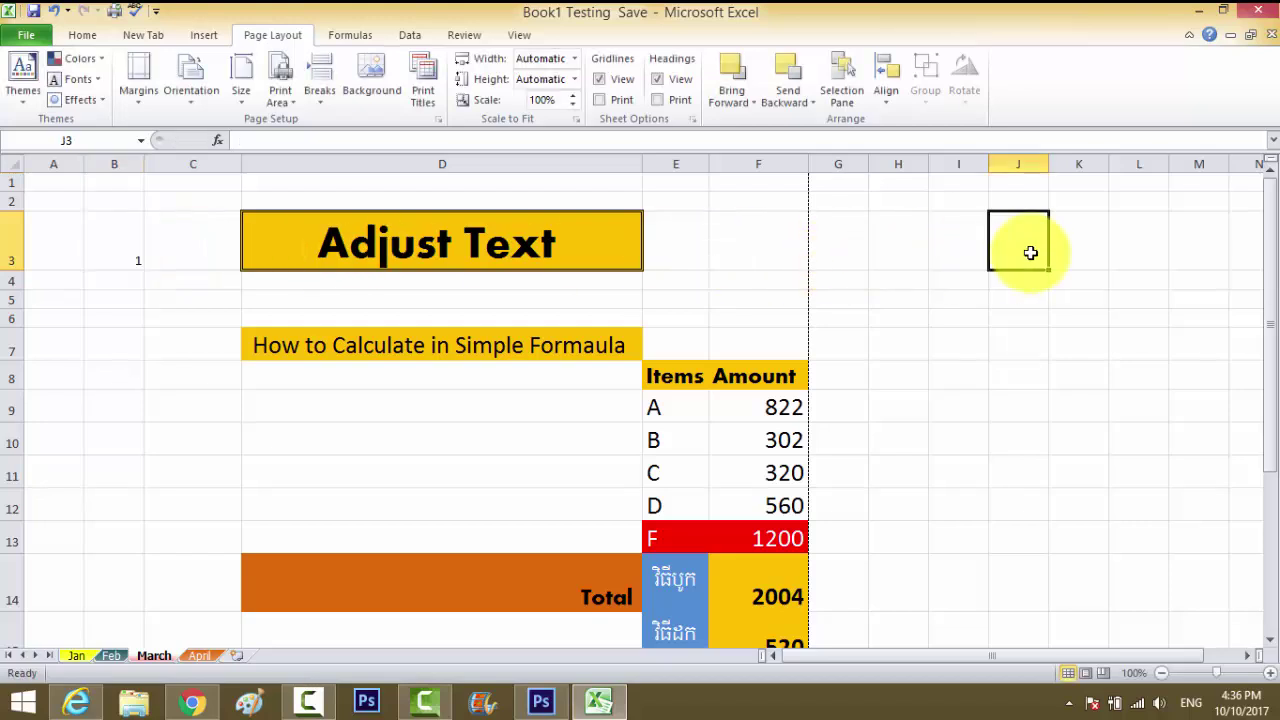
type("12")
key("Return")
left_click_drag(1020, 255, 126, 246)
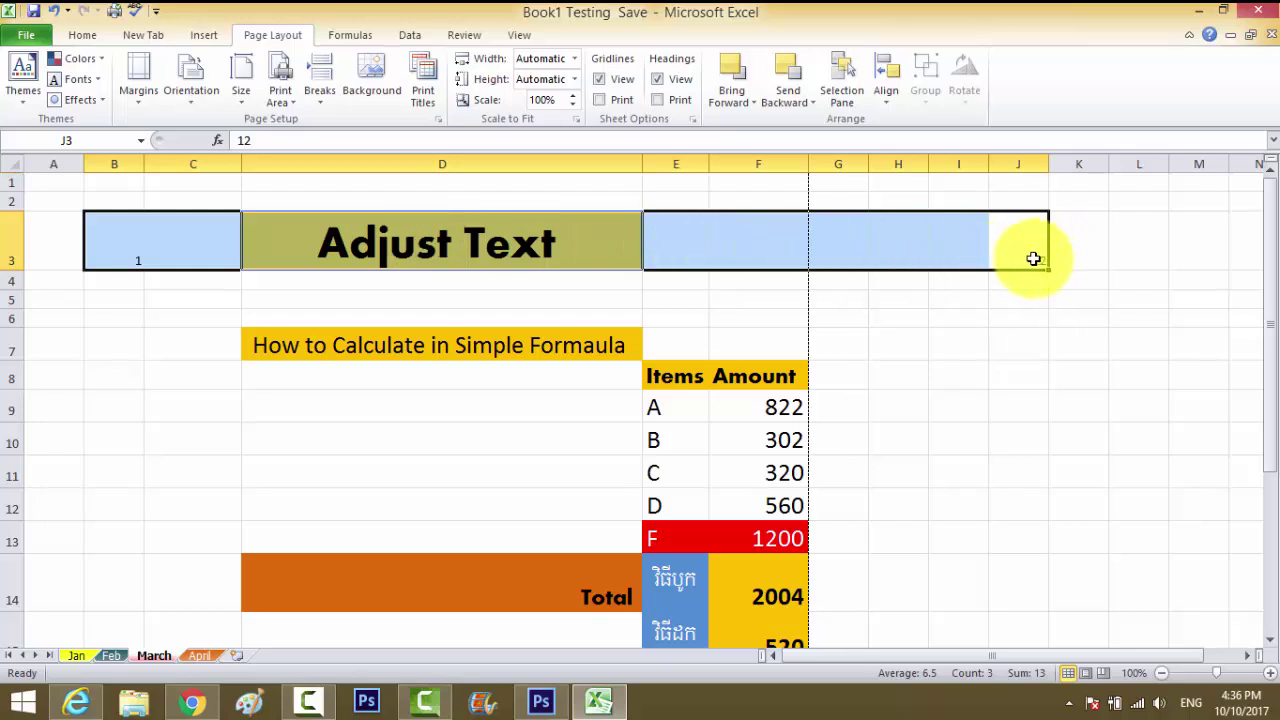
left_click_drag(119, 243, 1036, 251)
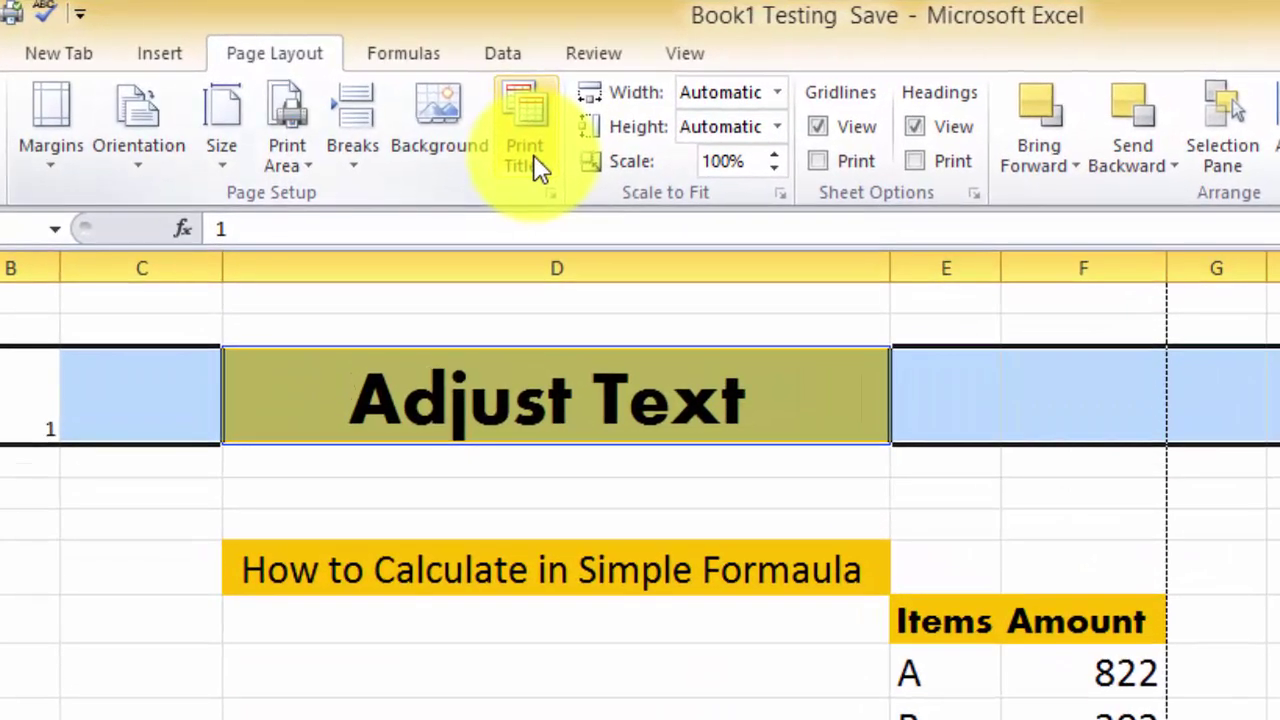
Step: Set print titles to repeat row 3 ($3:$3) at top and column B ($B:$B) at left
left_click(536, 162)
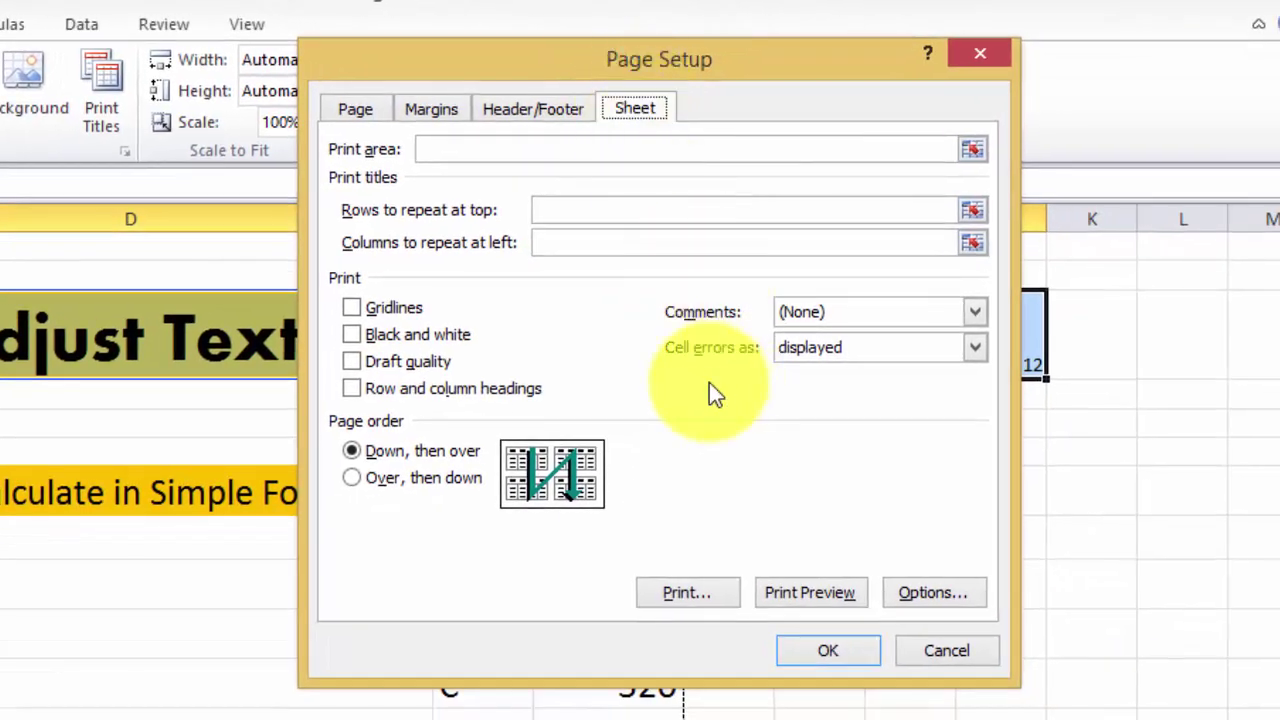
left_click(972, 210)
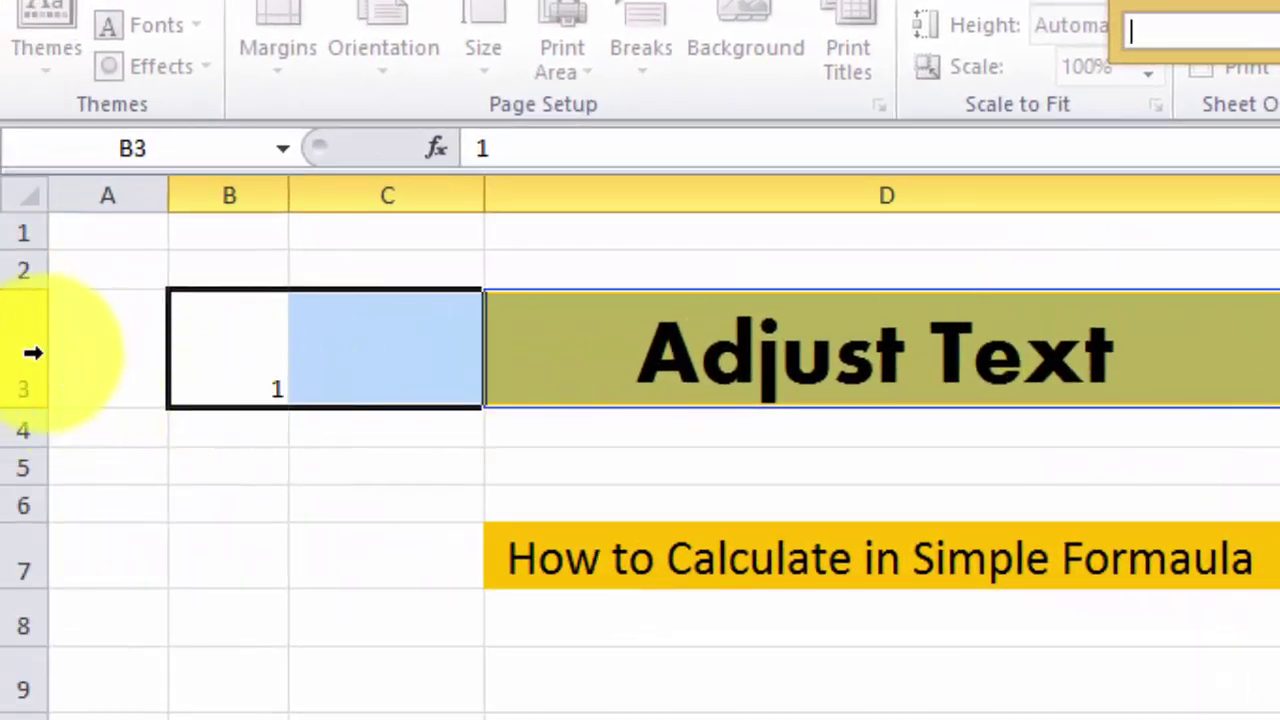
left_click(27, 352)
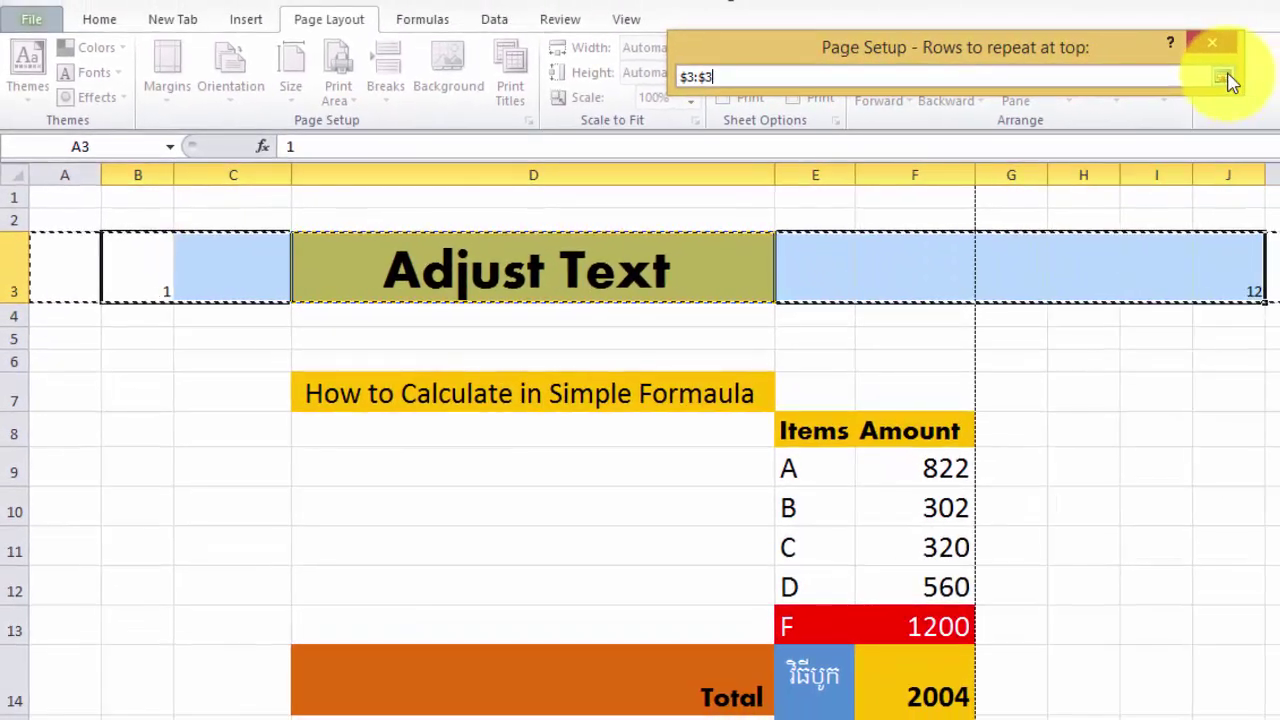
left_click(1230, 80)
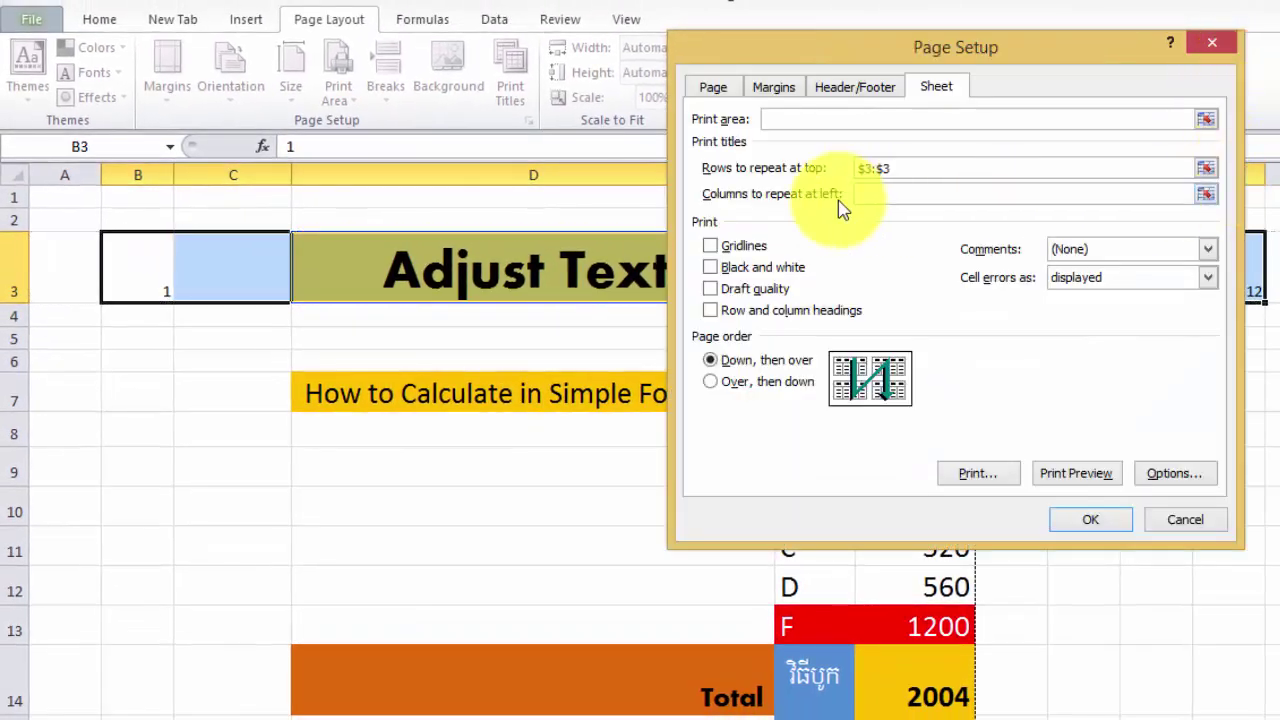
left_click(1207, 196)
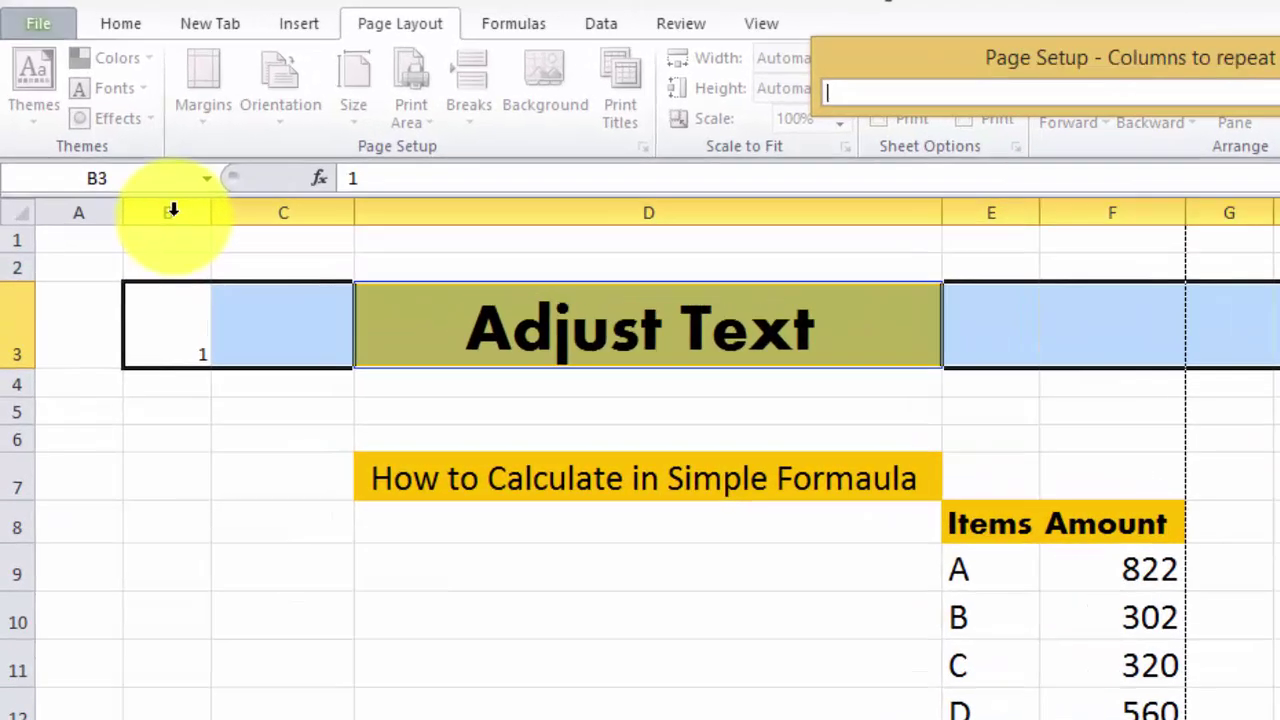
left_click(143, 175)
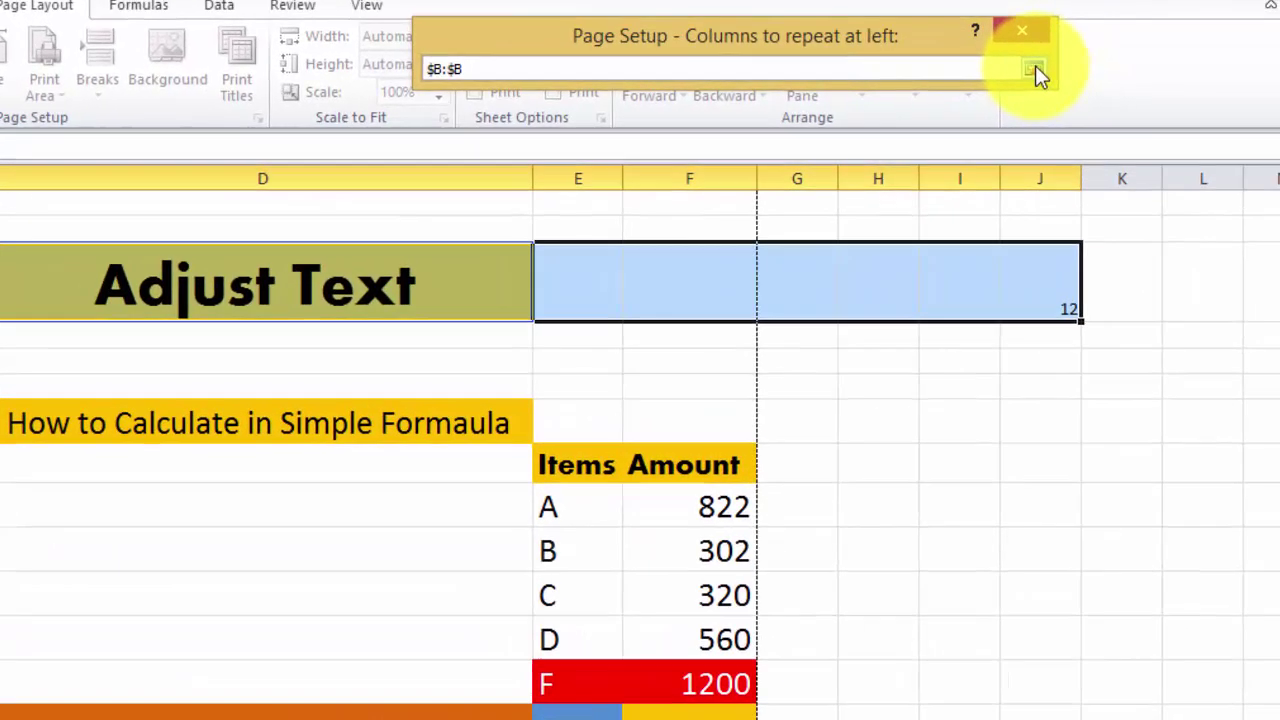
left_click(1034, 68)
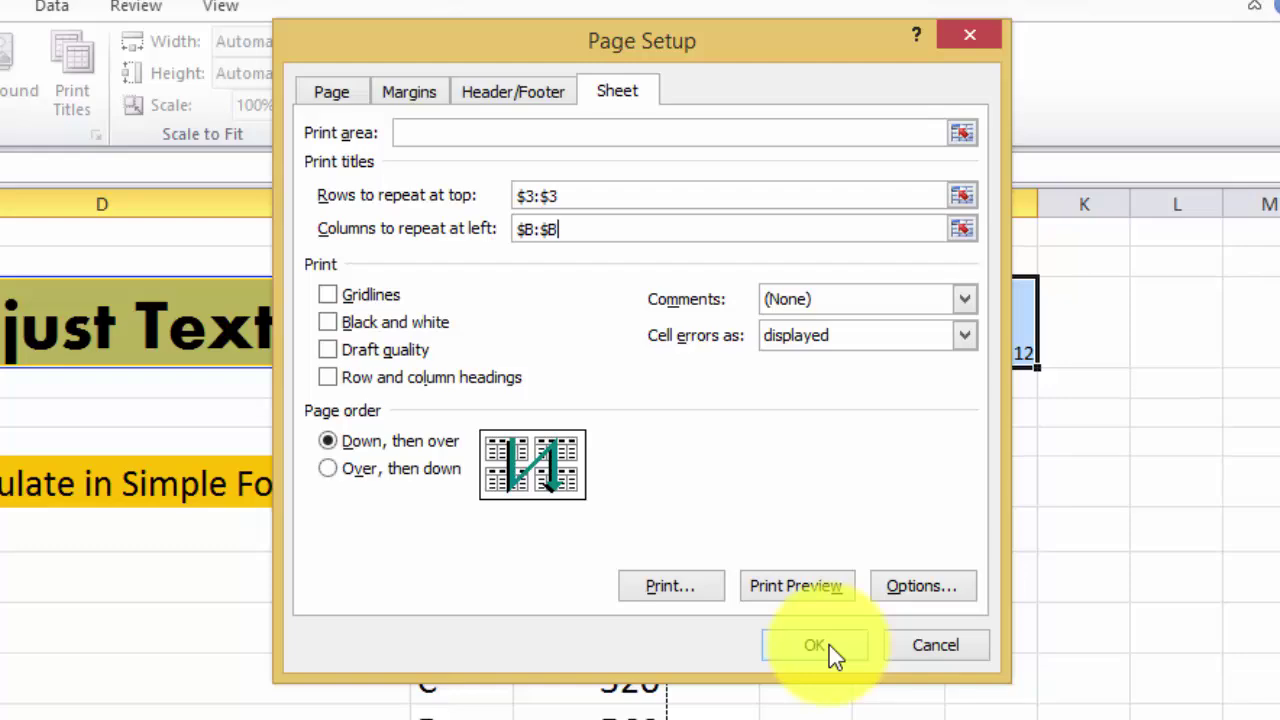
Step: Check both pages of the landscape print preview with repeating titles, then return to the sheet
left_click(826, 583)
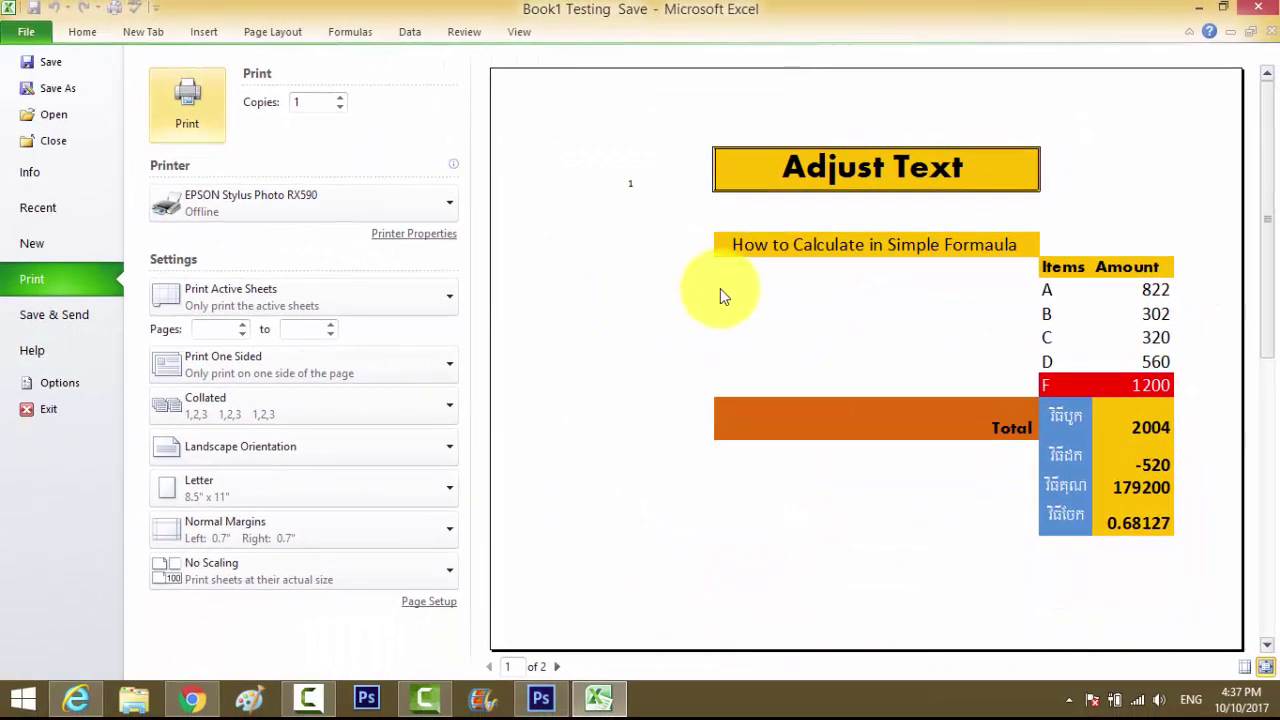
scroll(785, 360, "down", 1)
scroll(804, 384, "up", 1)
scroll(804, 384, "down", 1)
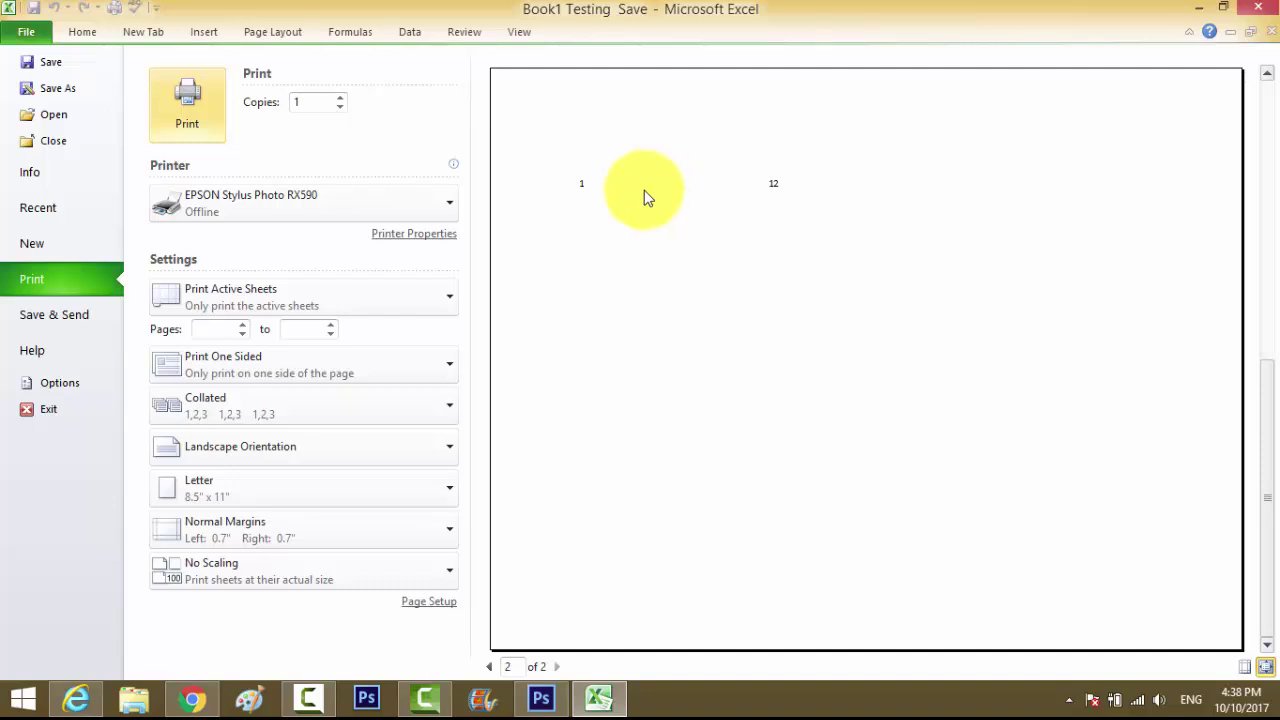
key("Escape")
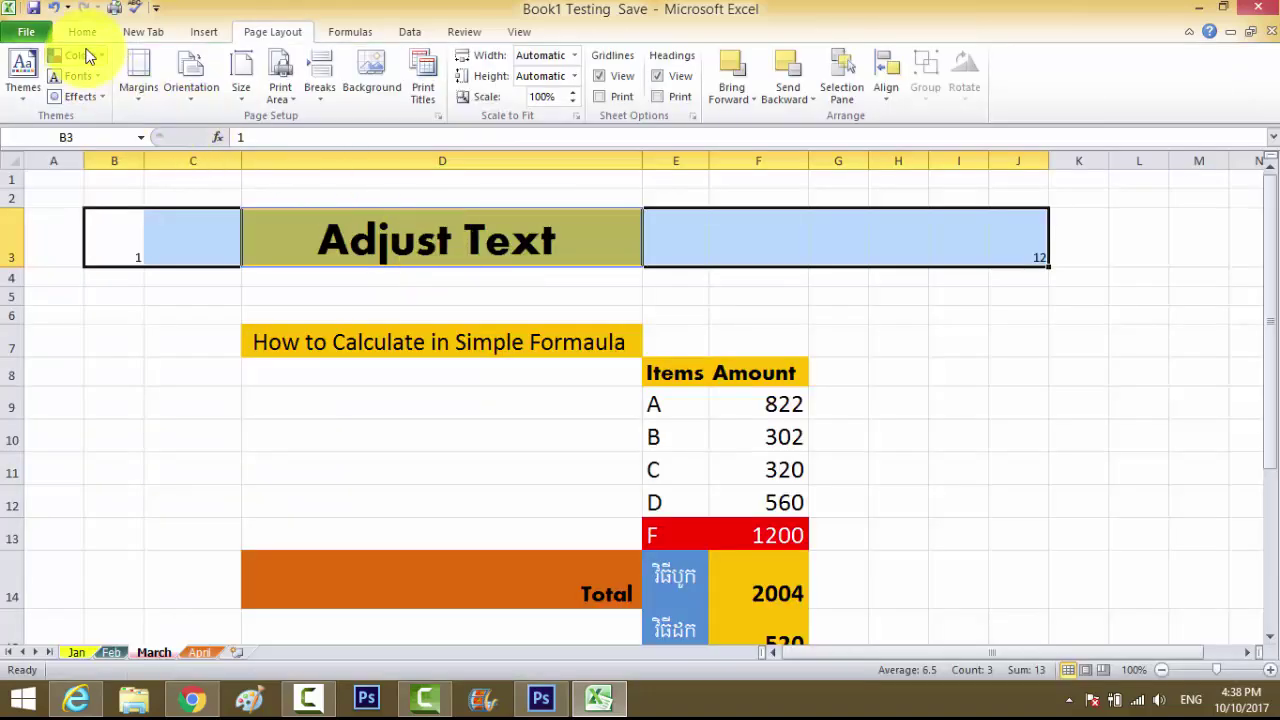
Step: Fill B3:C3 and E3:J3 with dark teal
left_click(82, 31)
left_click_drag(120, 240, 1010, 240)
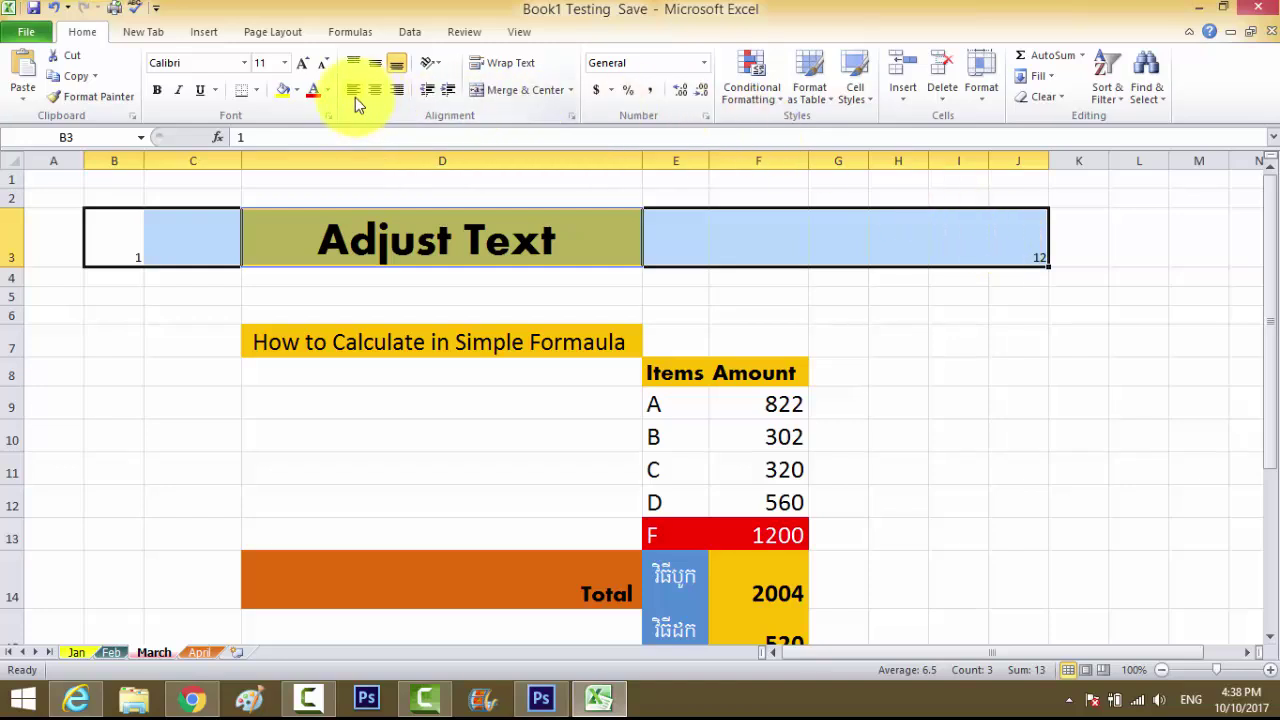
left_click(300, 91)
left_click(215, 237)
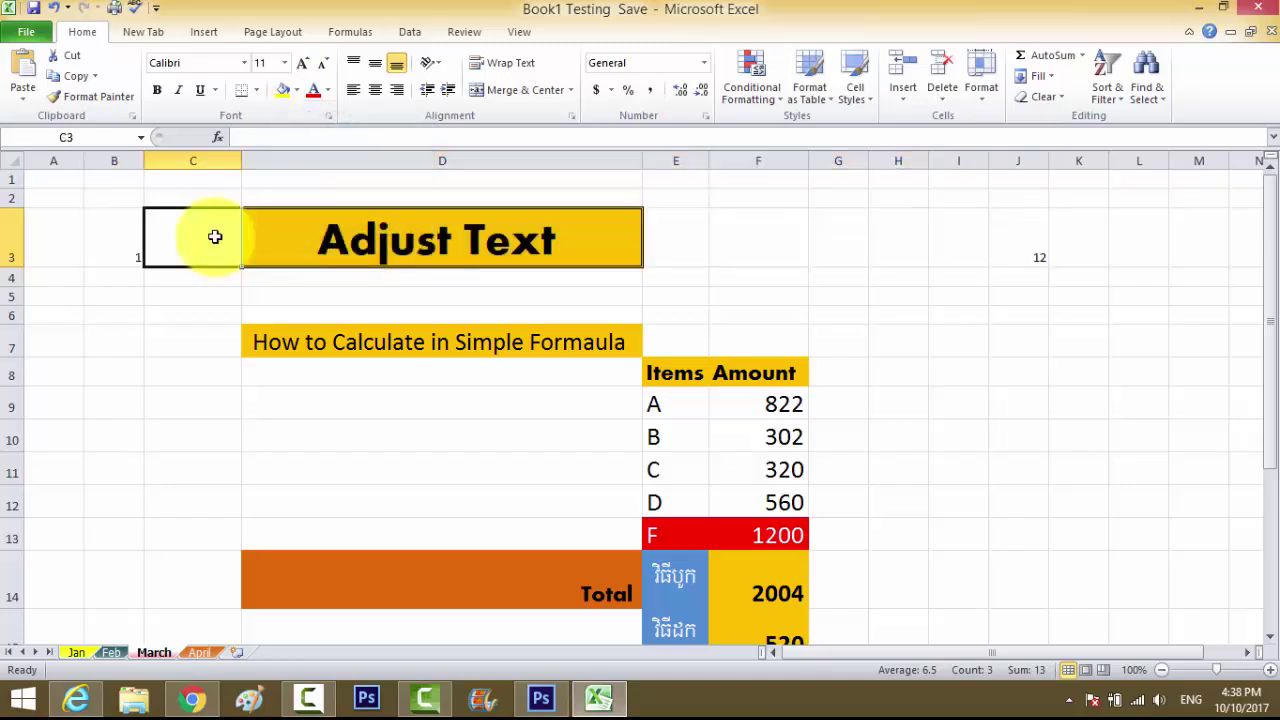
left_click_drag(215, 237, 109, 237)
left_click(298, 90)
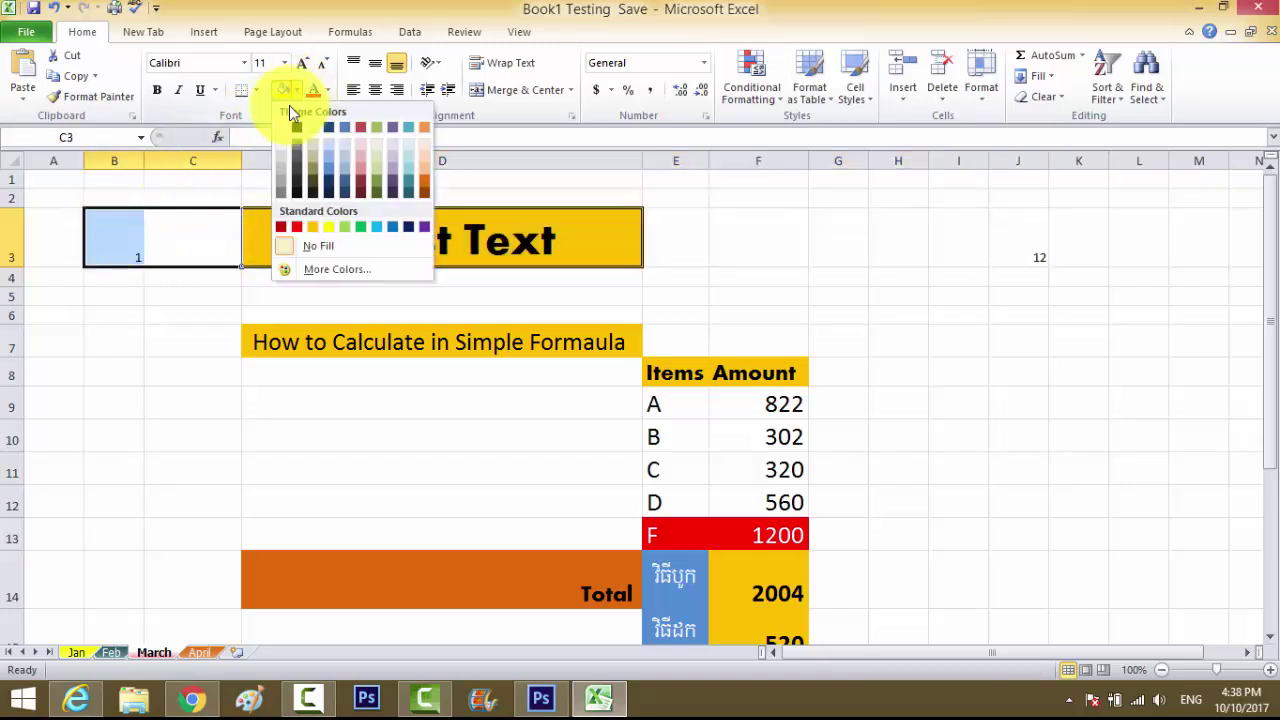
left_click(409, 179)
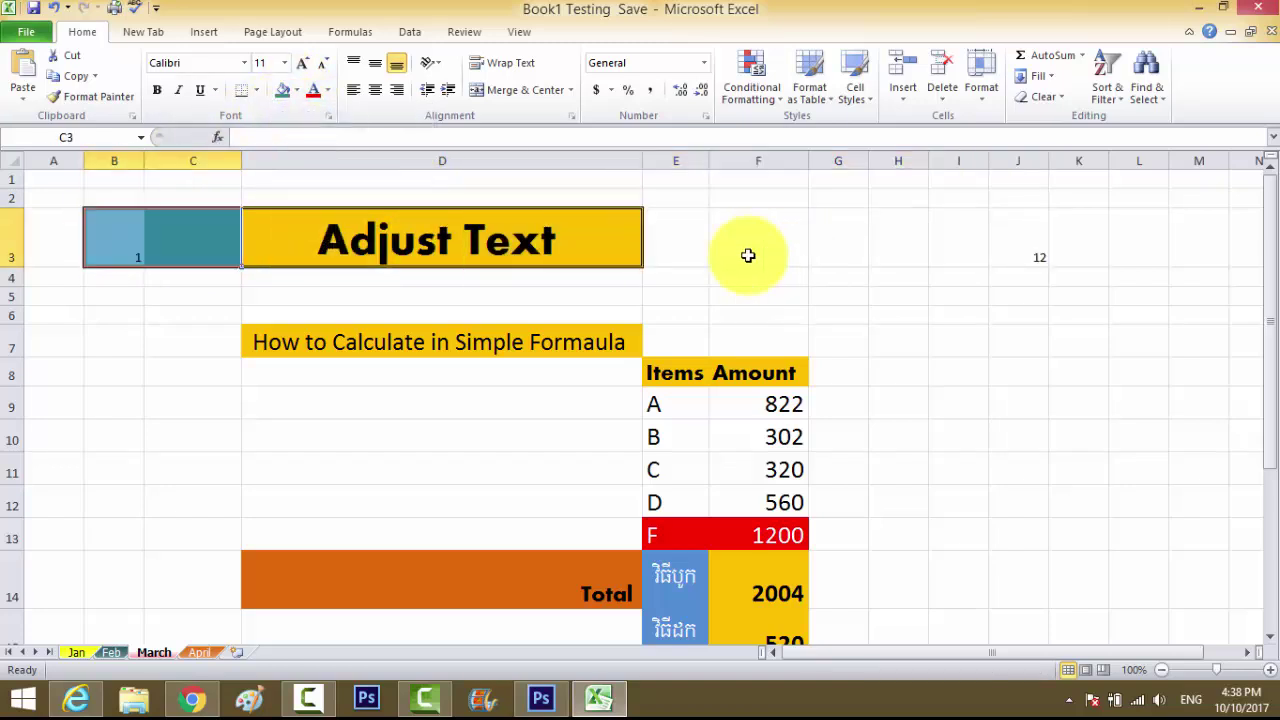
left_click_drag(675, 240, 1018, 250)
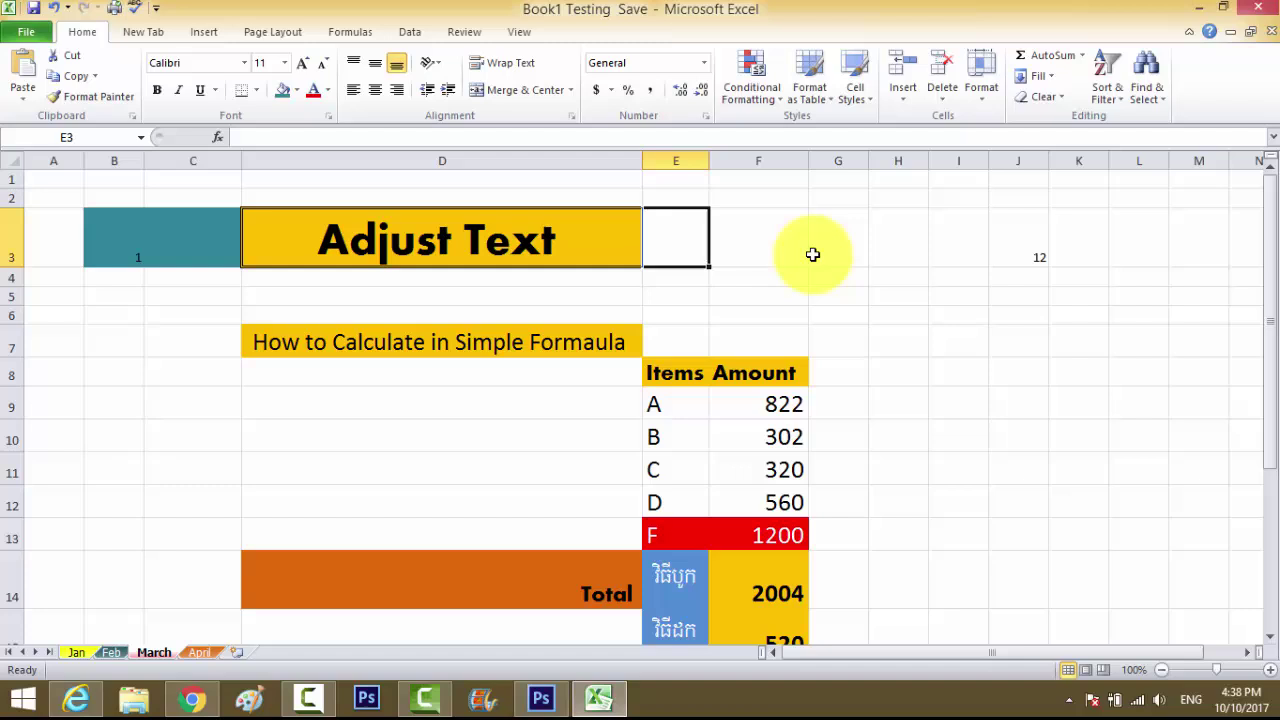
left_click(288, 90)
Step: Fill row 25 and row 30 from column D rightward with dark red bands
left_click(912, 470)
scroll(1037, 503, "down", 4)
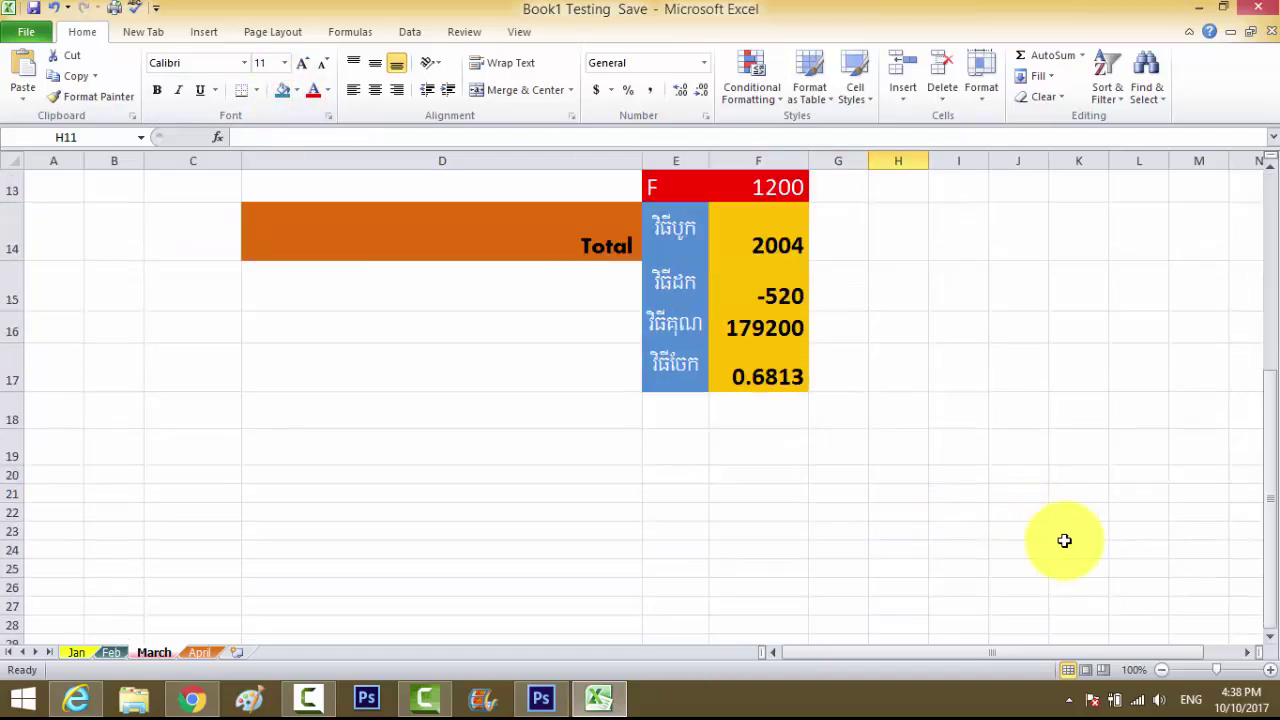
left_click_drag(437, 568, 1255, 570)
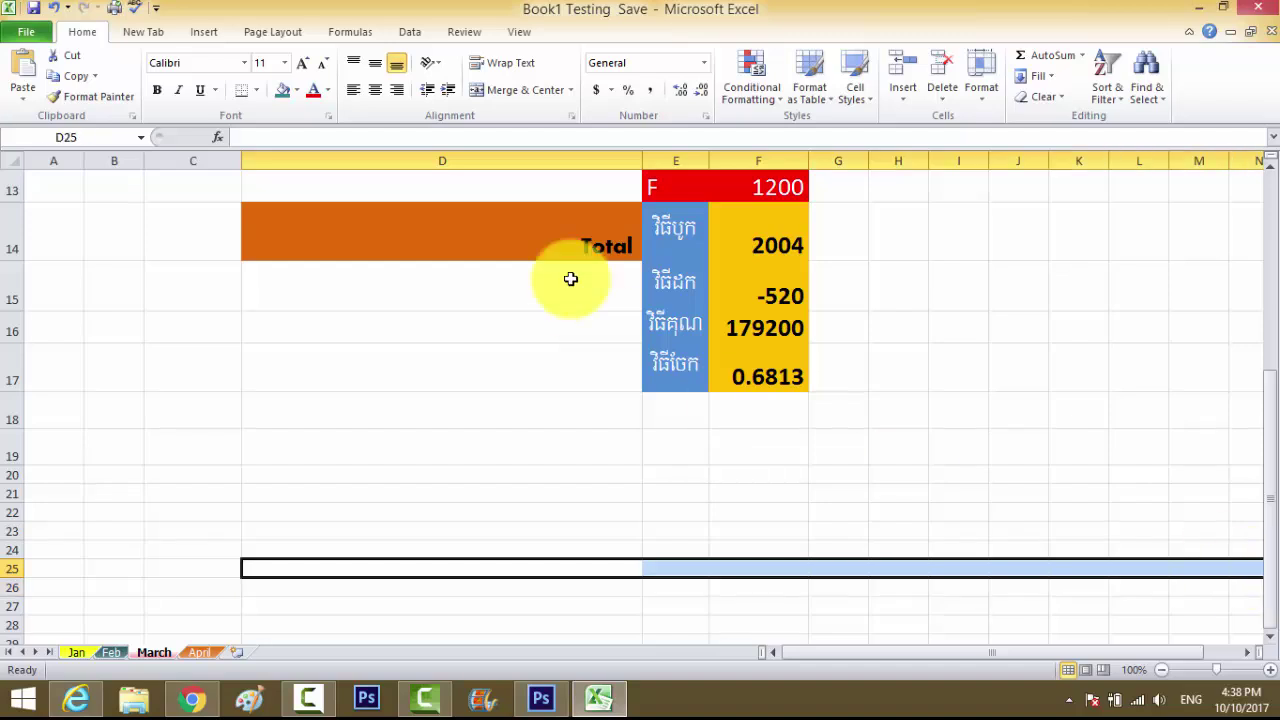
left_click(297, 90)
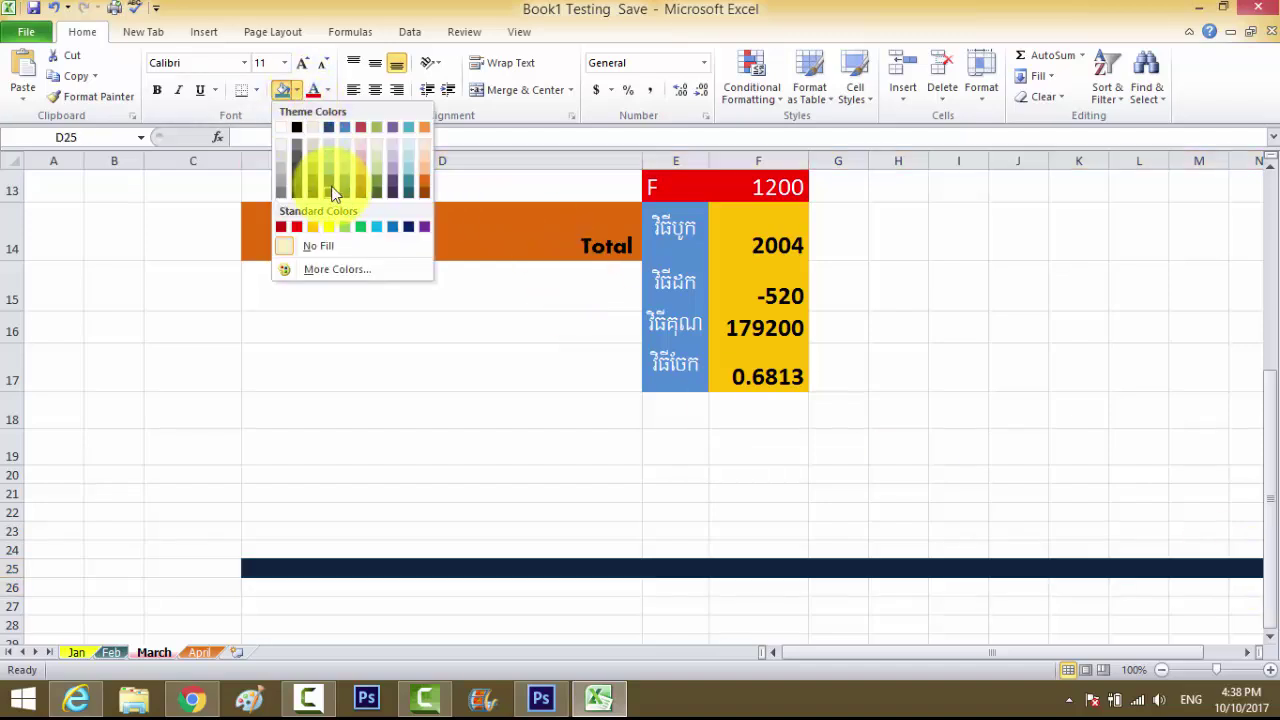
left_click(281, 226)
scroll(769, 548, "down", 1)
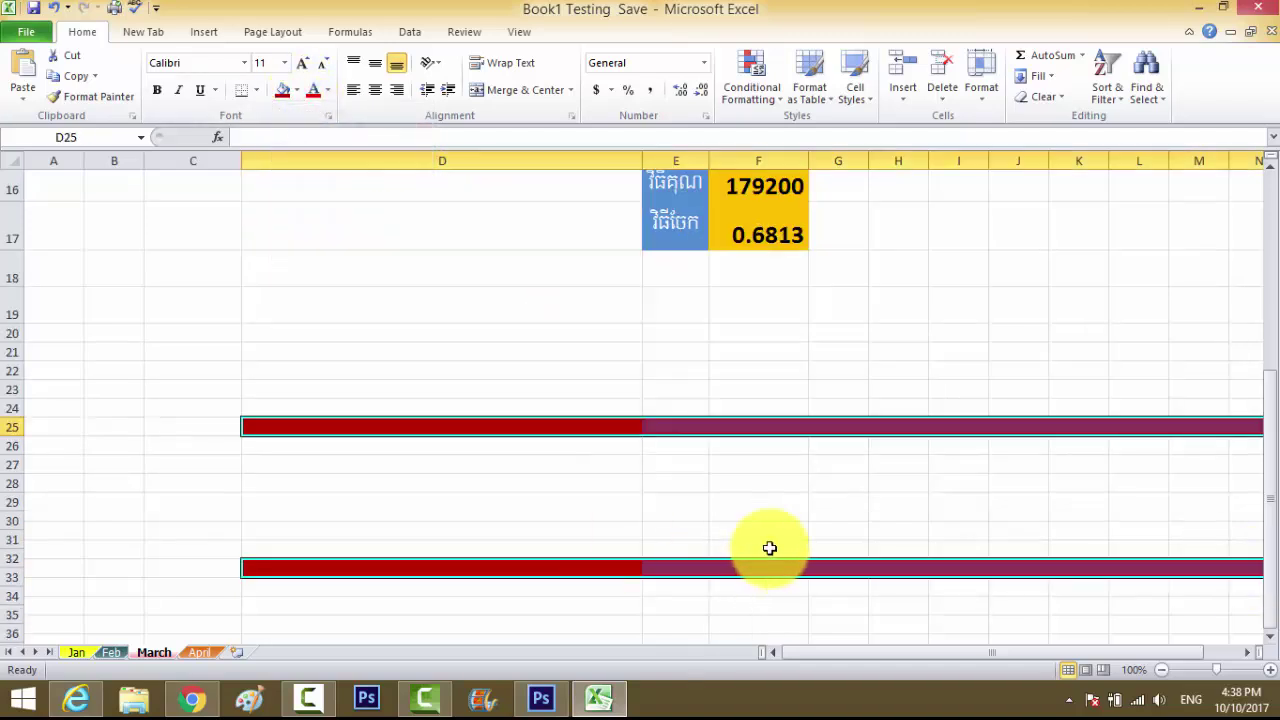
scroll(769, 548, "down", 2)
left_click_drag(450, 332, 1226, 330)
left_click(282, 90)
left_click(450, 385)
scroll(517, 406, "up", 1)
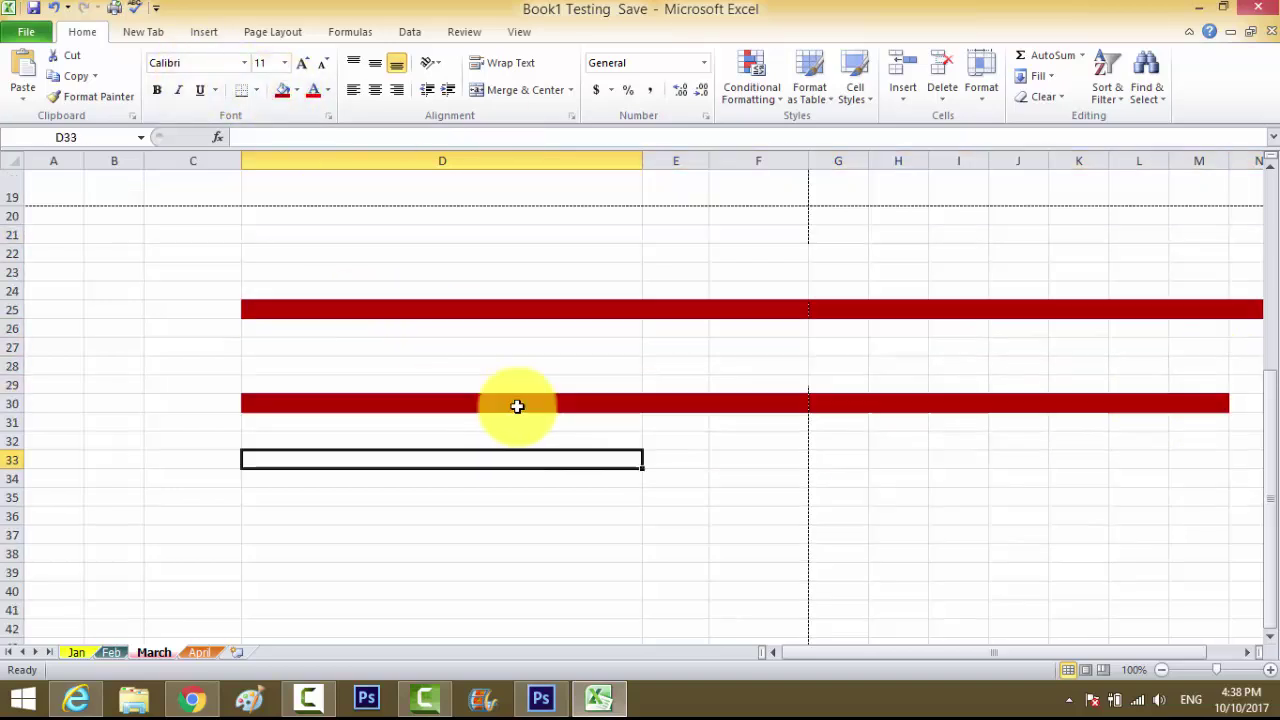
scroll(517, 406, "up", 2)
scroll(700, 465, "down", 2)
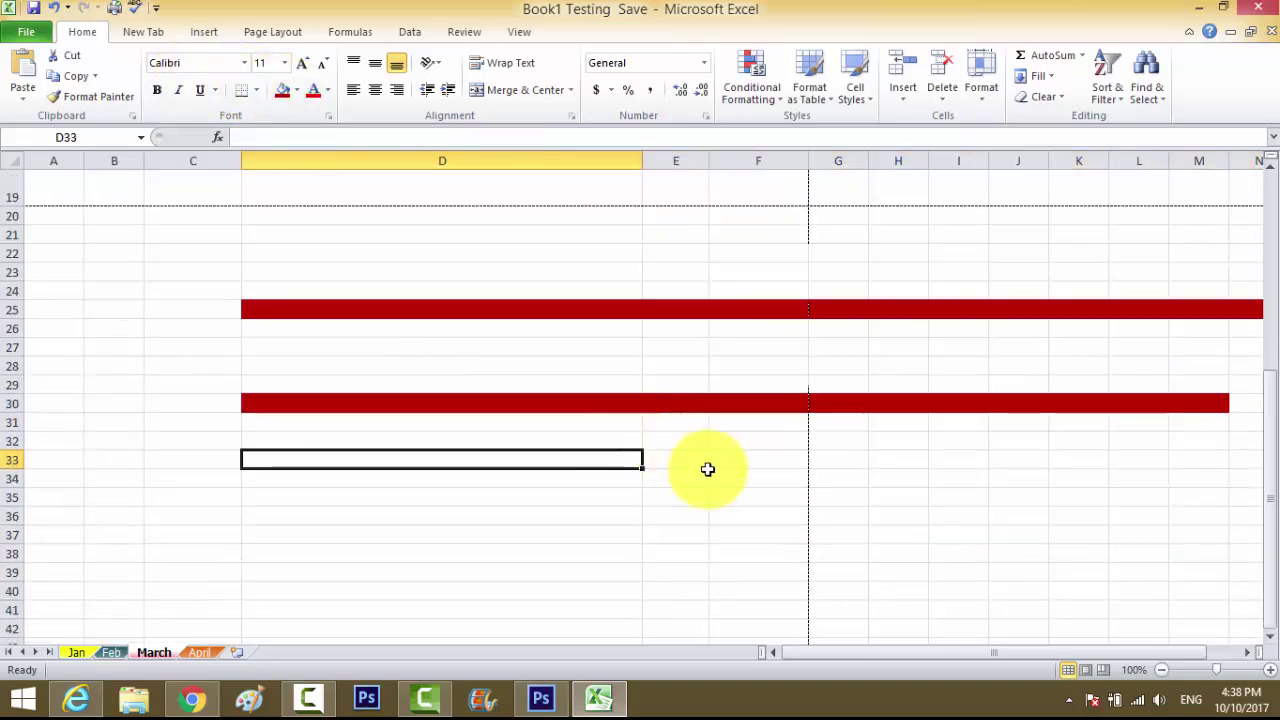
Step: Enter numbers in the red bands: 3213 in D30, 33333 in H30, 3333 in K25, 333 in D25
left_click(459, 406)
type("321")
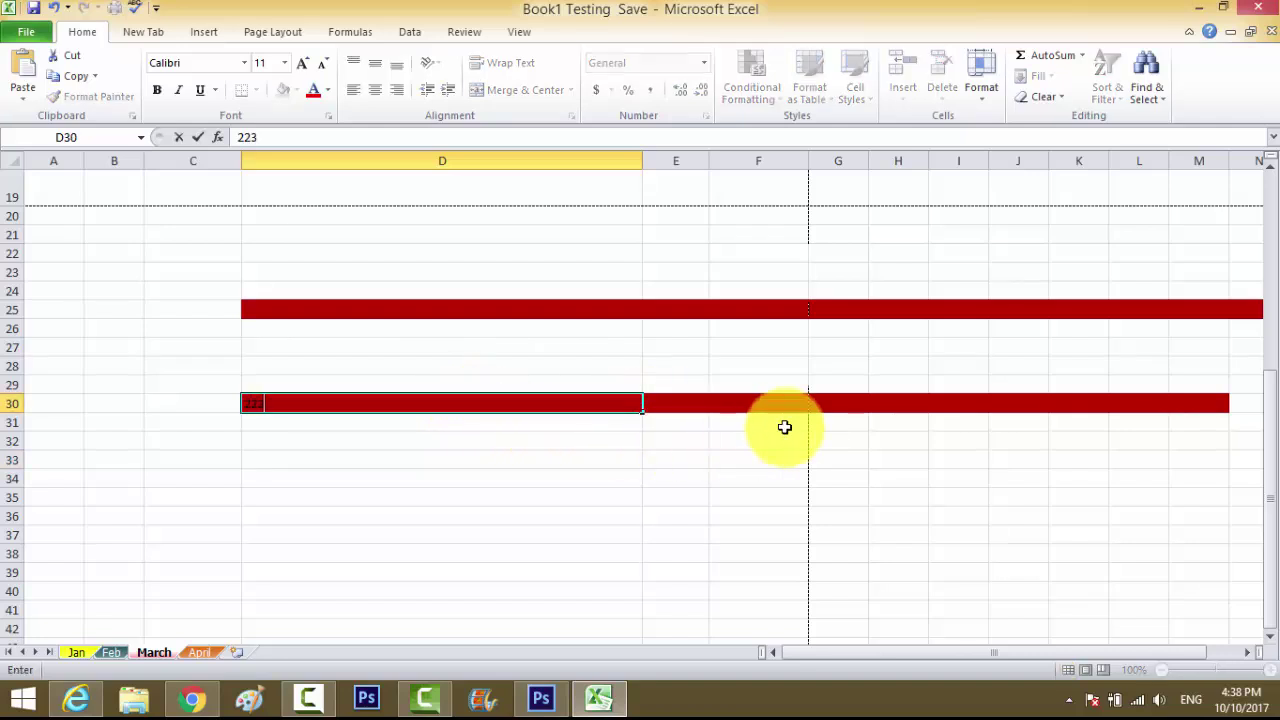
type("3")
left_click(910, 405)
type("33333")
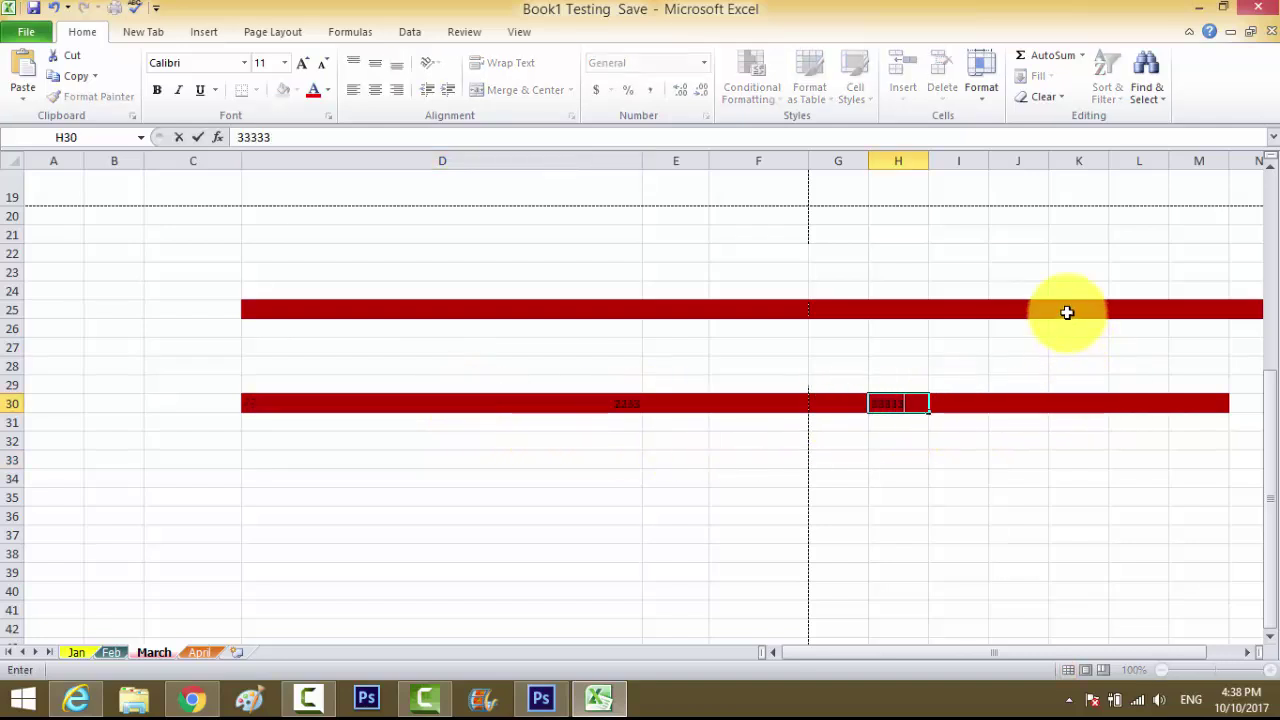
left_click(1066, 310)
type("3333")
left_click(520, 310)
type("333")
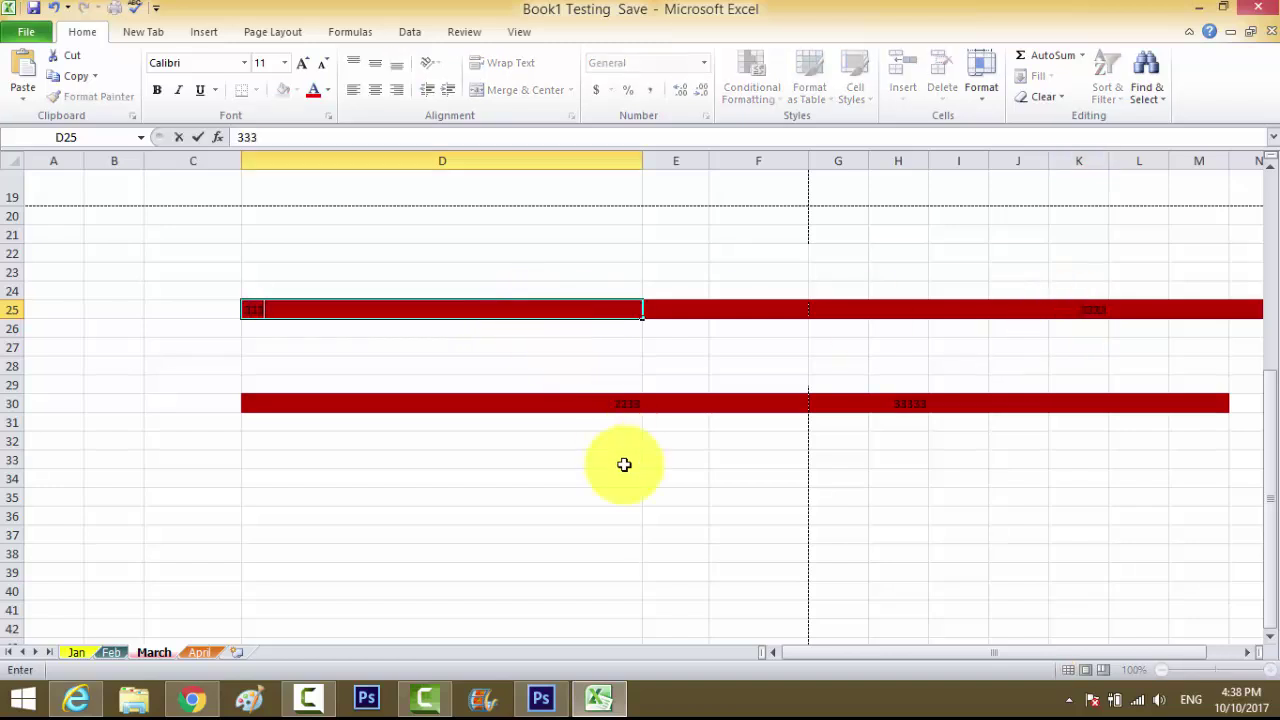
scroll(620, 463, "up", 5)
scroll(620, 463, "up", 2)
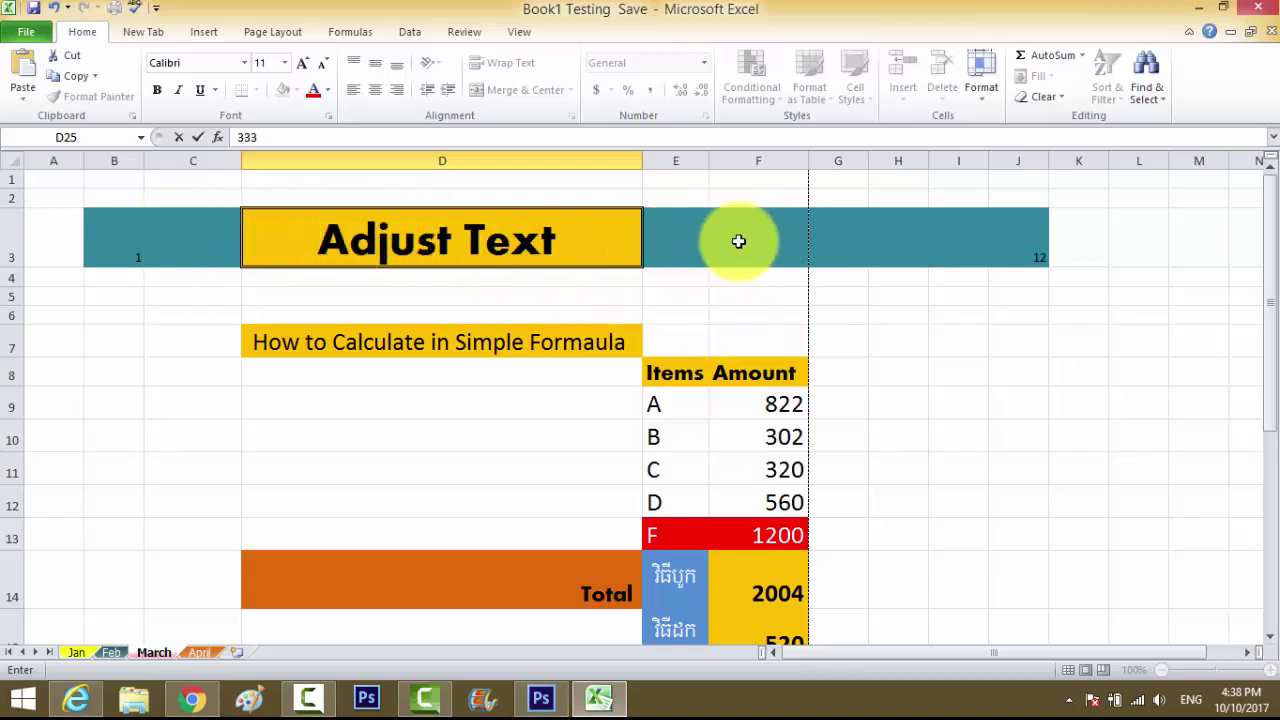
Step: Copy the Adjust Text title from D3 and paste it into F3
left_click(407, 240)
key("ctrl+c")
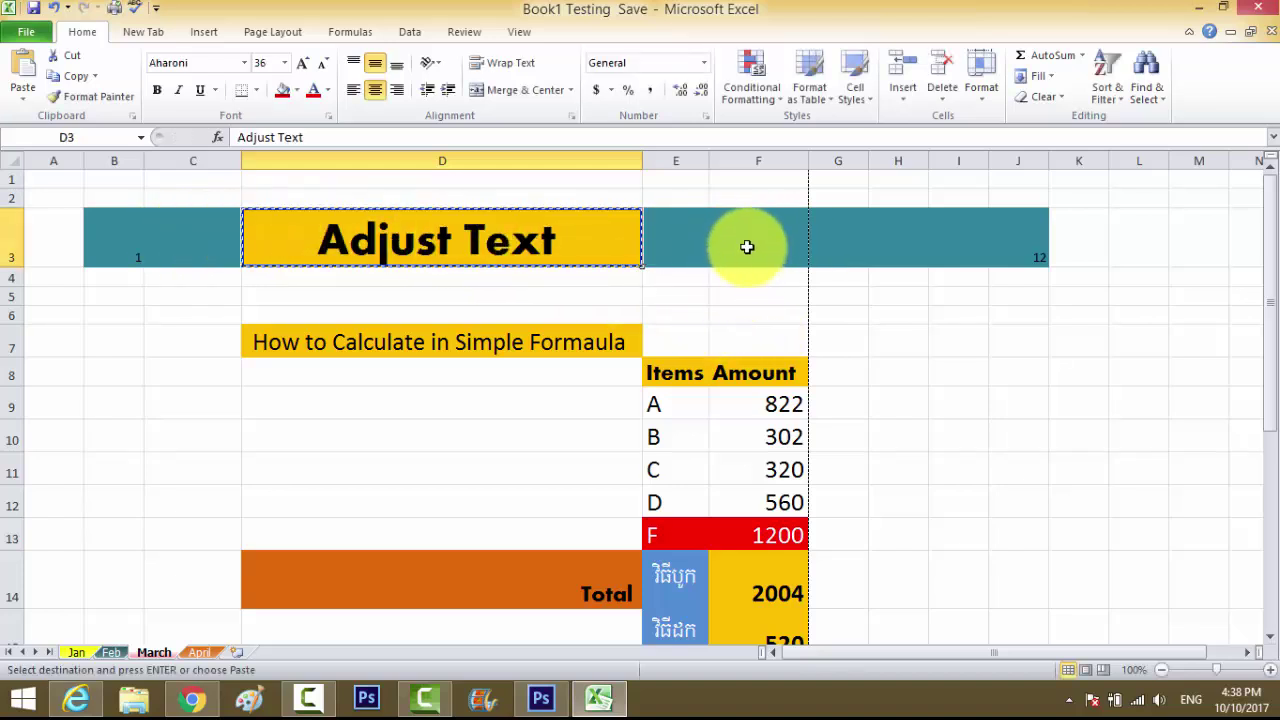
left_click(754, 241)
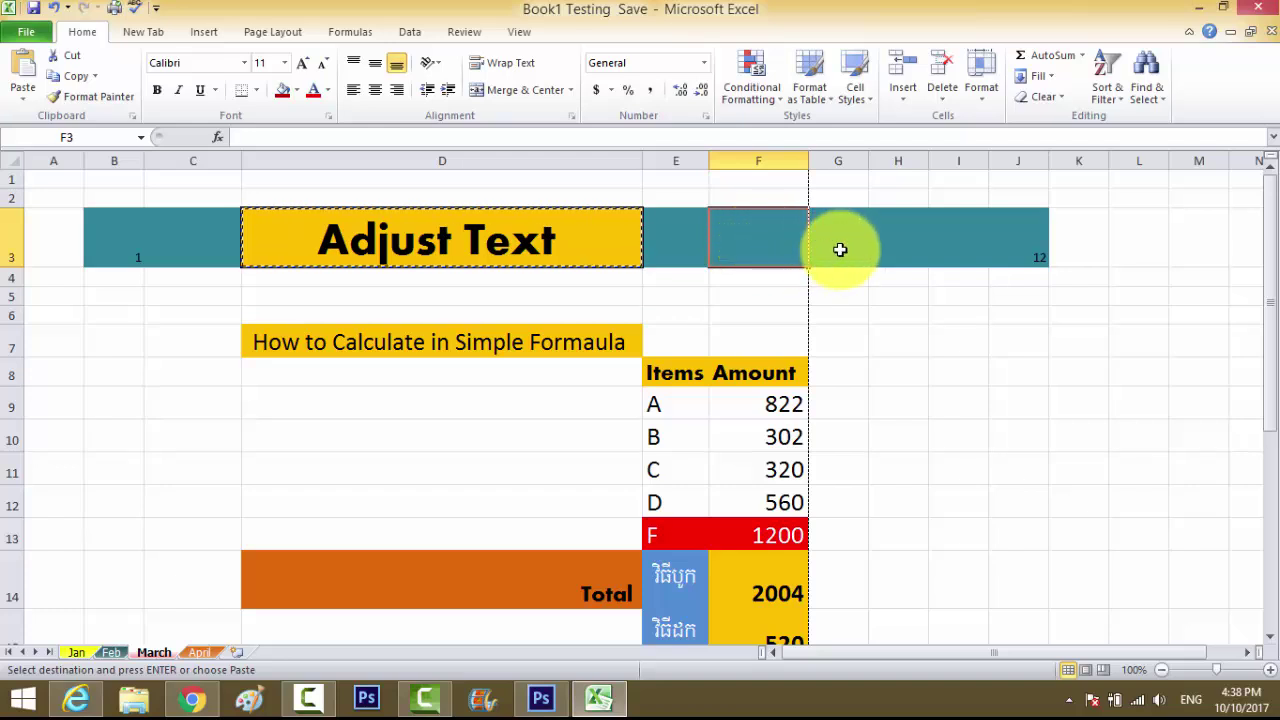
key("ctrl+v")
left_click(895, 249)
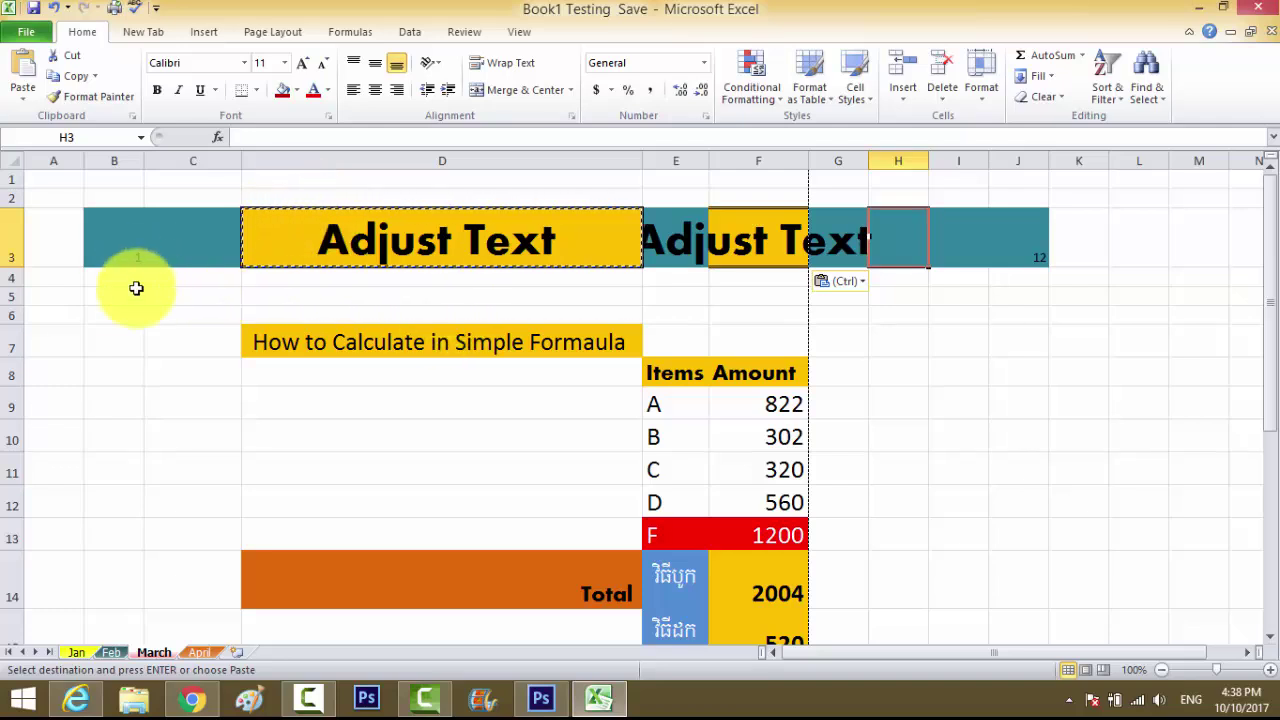
Step: Fill column B from row 4 downward with red and type small 's' entries in it
left_click_drag(106, 278, 136, 545)
left_click(283, 90)
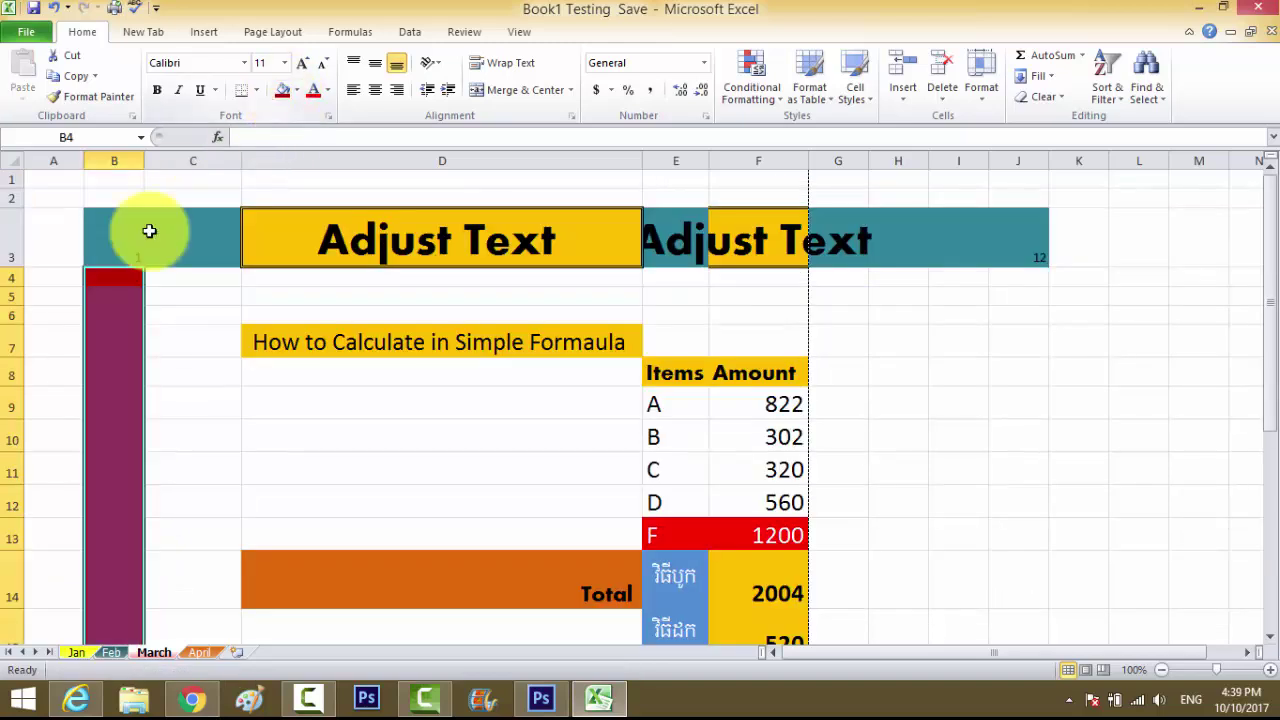
left_click(109, 432)
type("s")
left_click(139, 560)
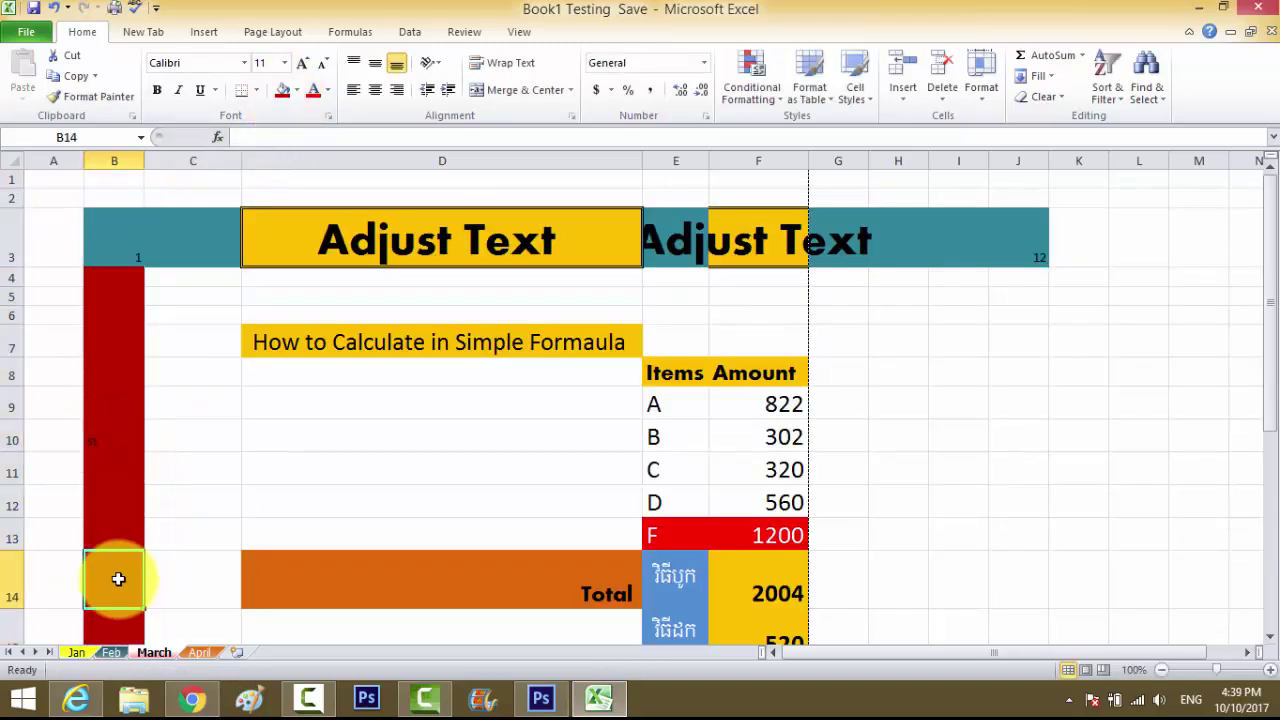
type("s")
scroll(140, 540, "down", 3)
left_click(118, 458)
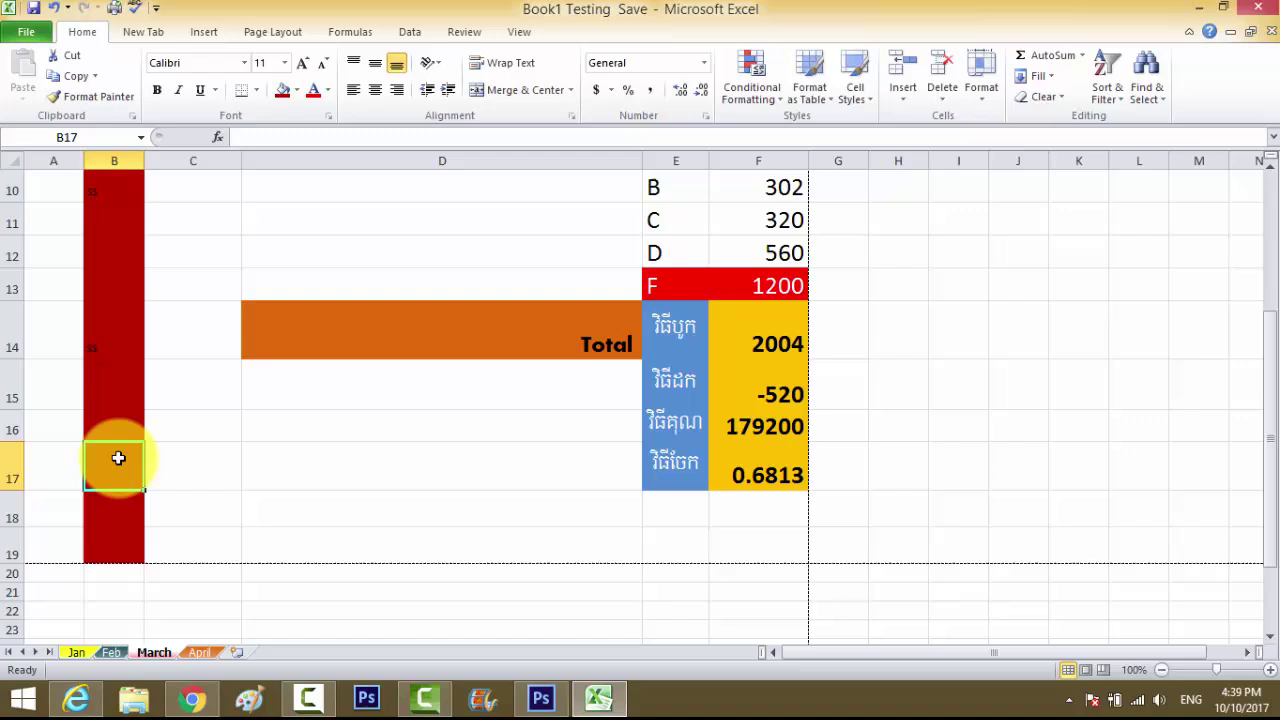
left_click(410, 478)
scroll(417, 485, "up", 3)
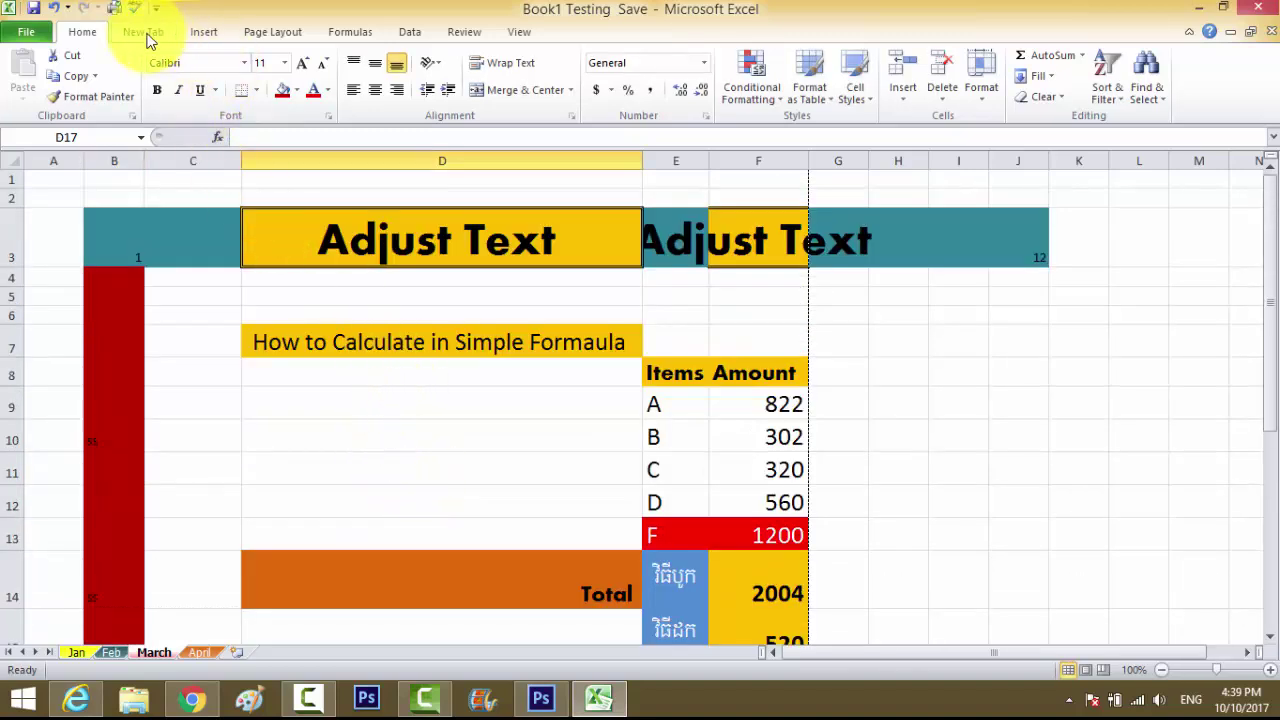
Step: Open File > Print and page back and forth through all four landscape preview pages
left_click(26, 31)
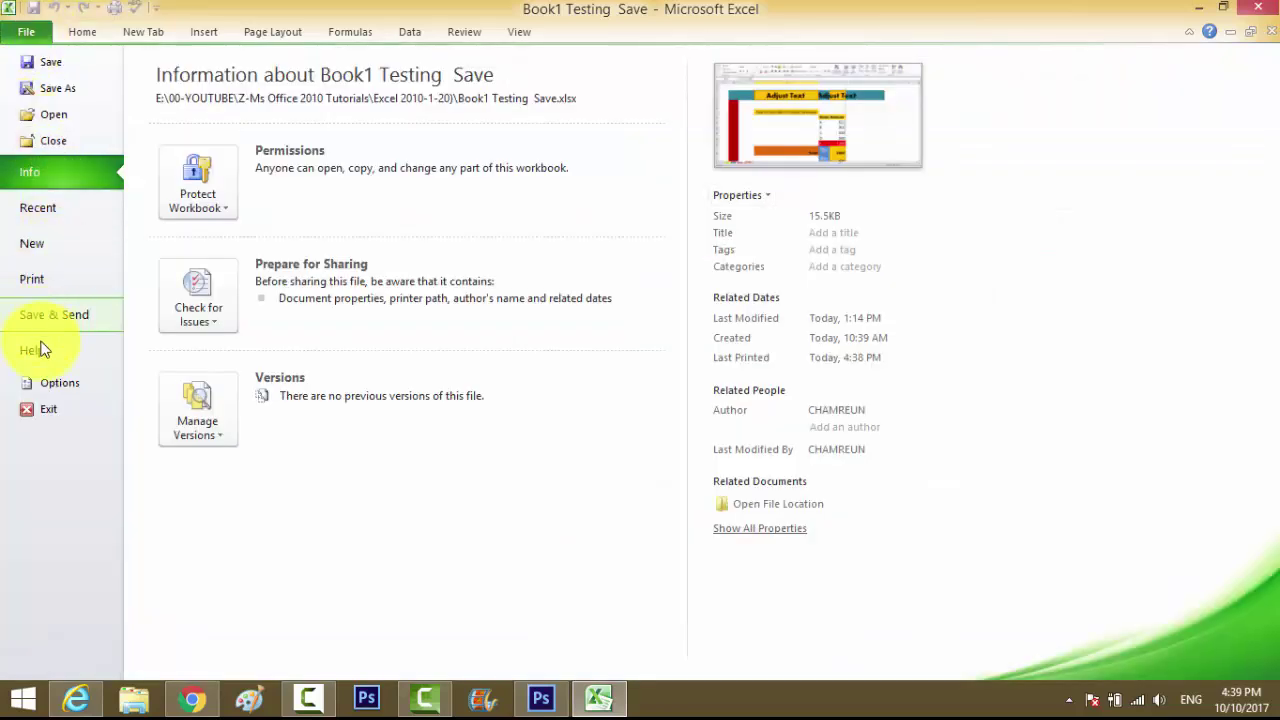
left_click(40, 278)
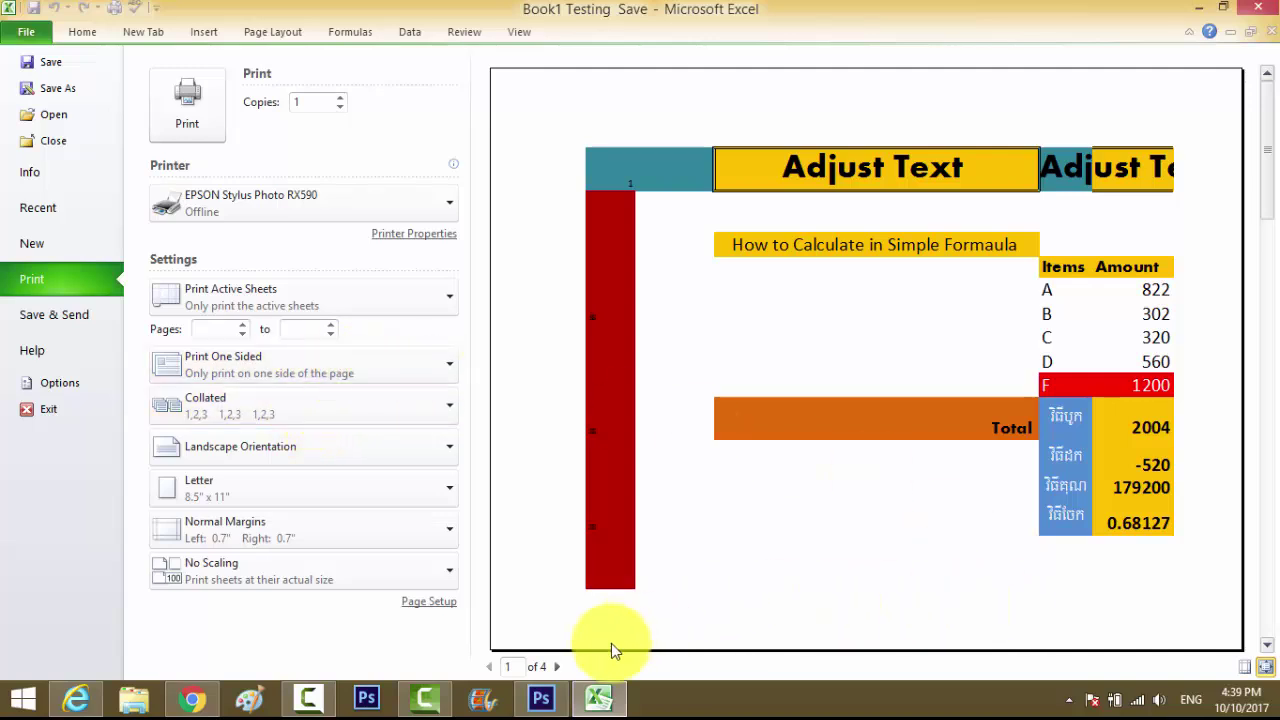
left_click(558, 666)
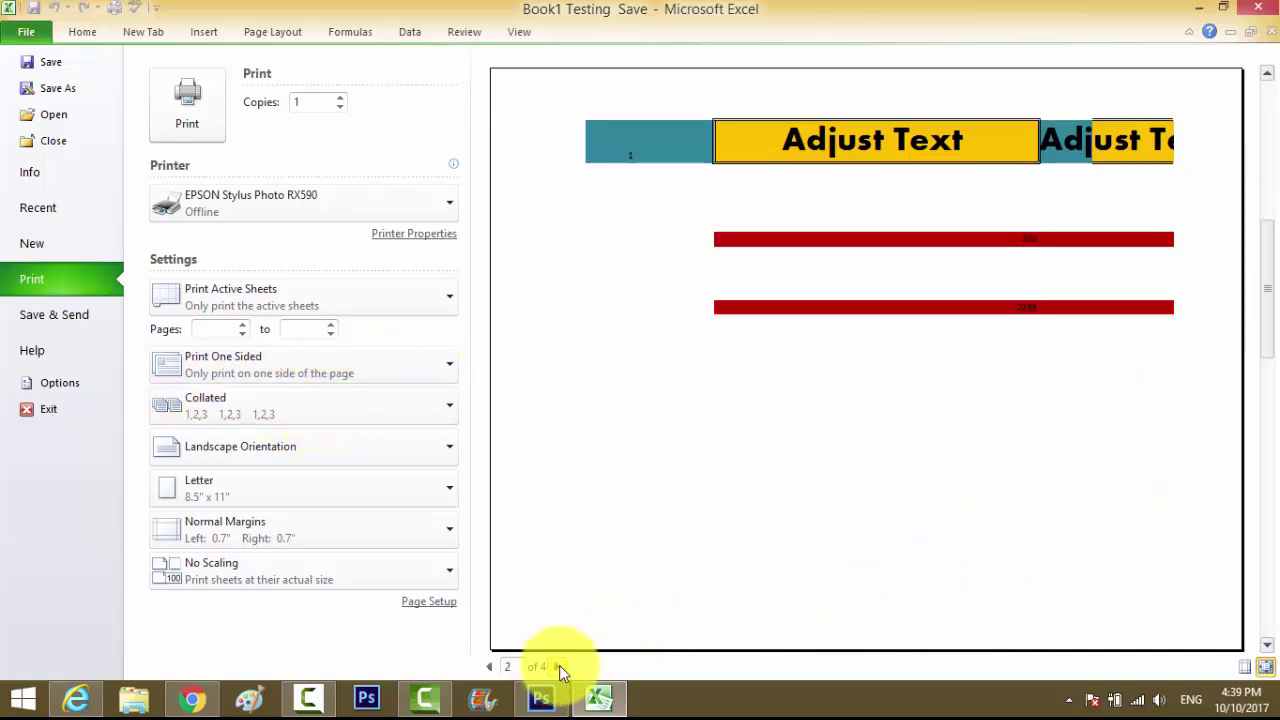
left_click(559, 665)
left_click(559, 665)
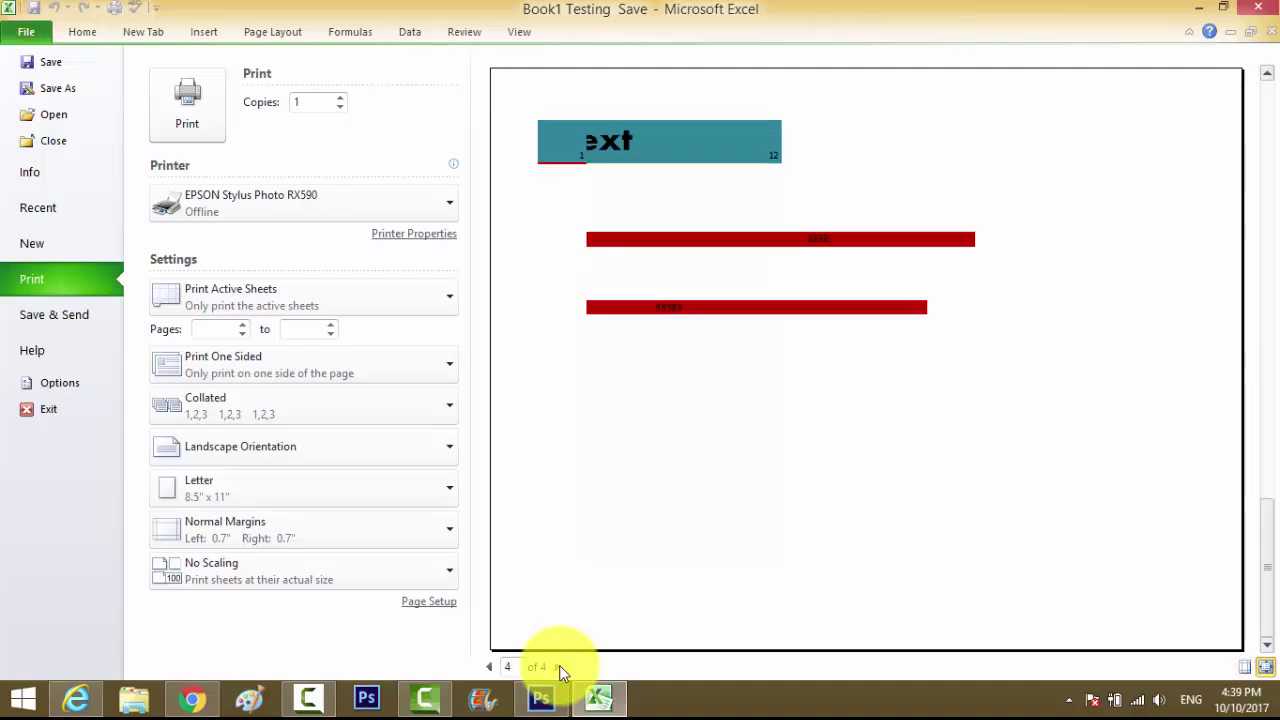
left_click(491, 666)
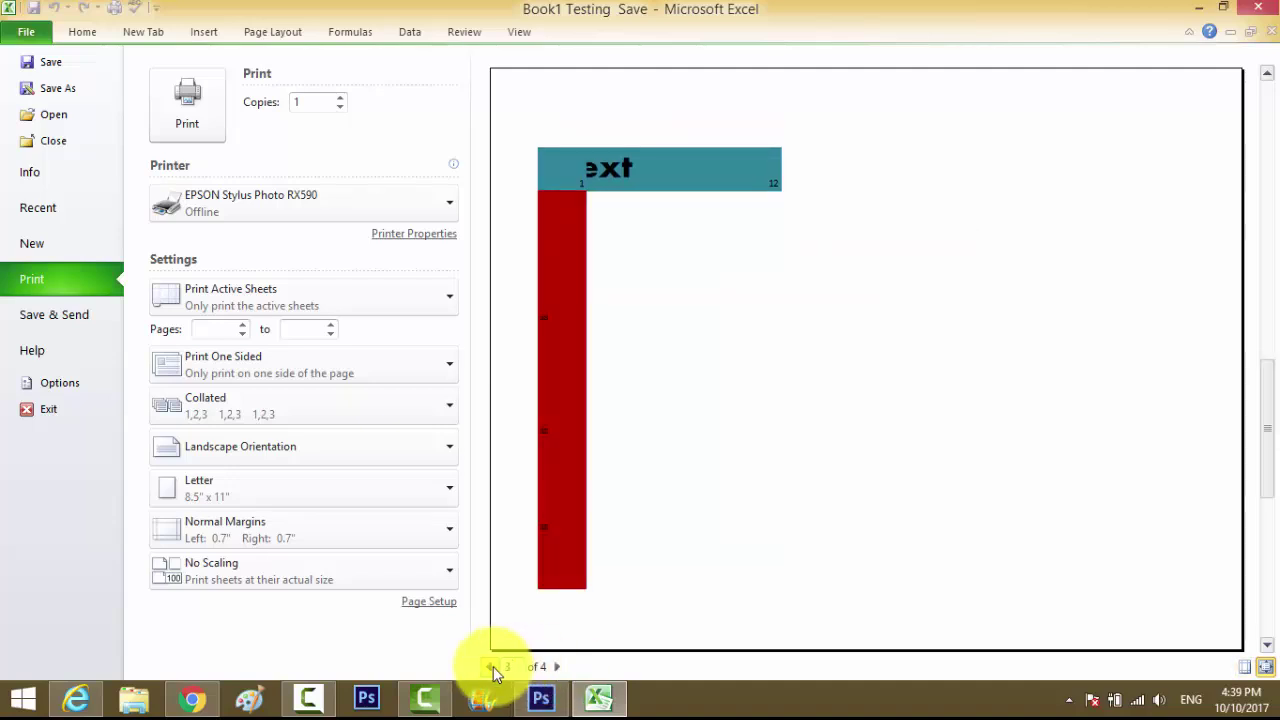
left_click(491, 666)
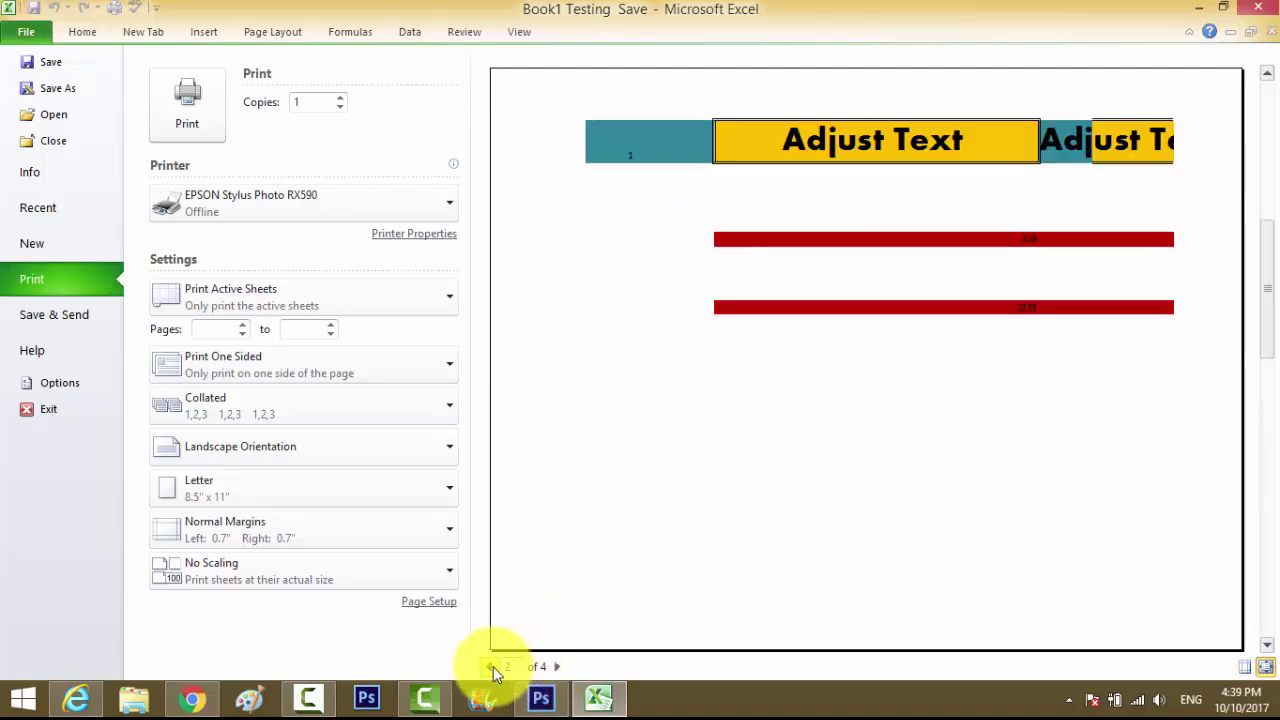
left_click(557, 665)
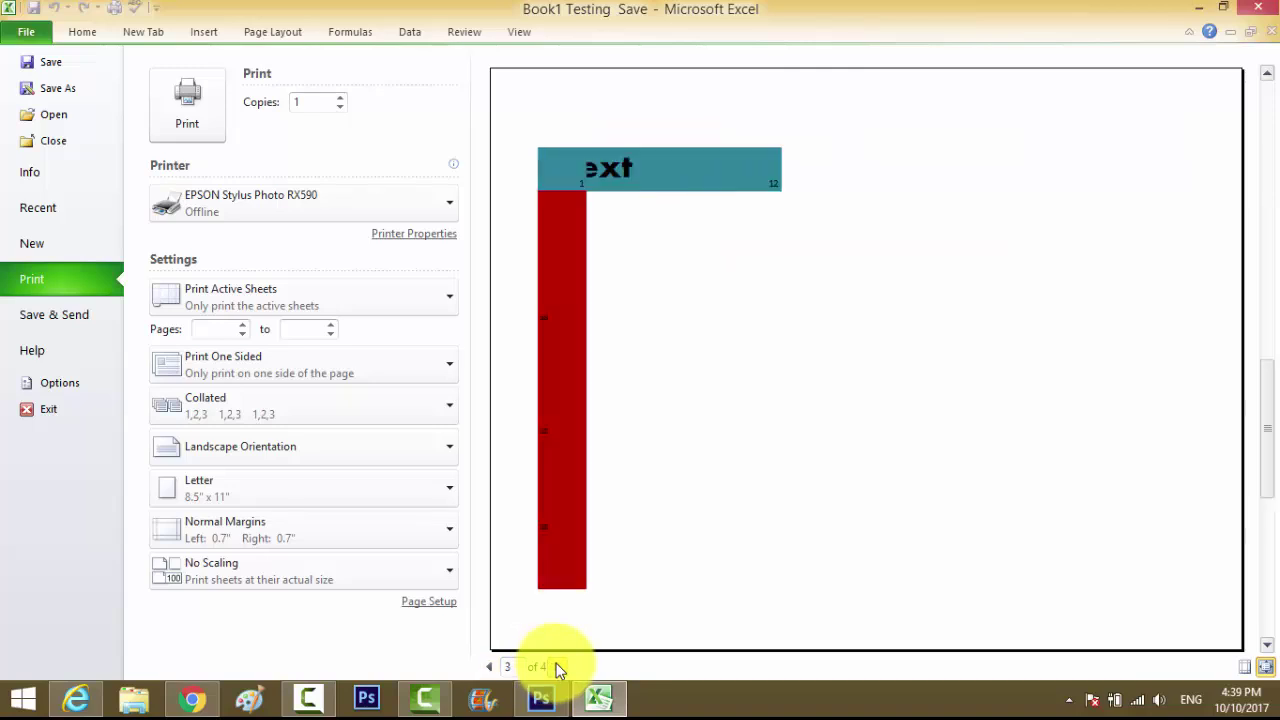
left_click(490, 666)
left_click(490, 666)
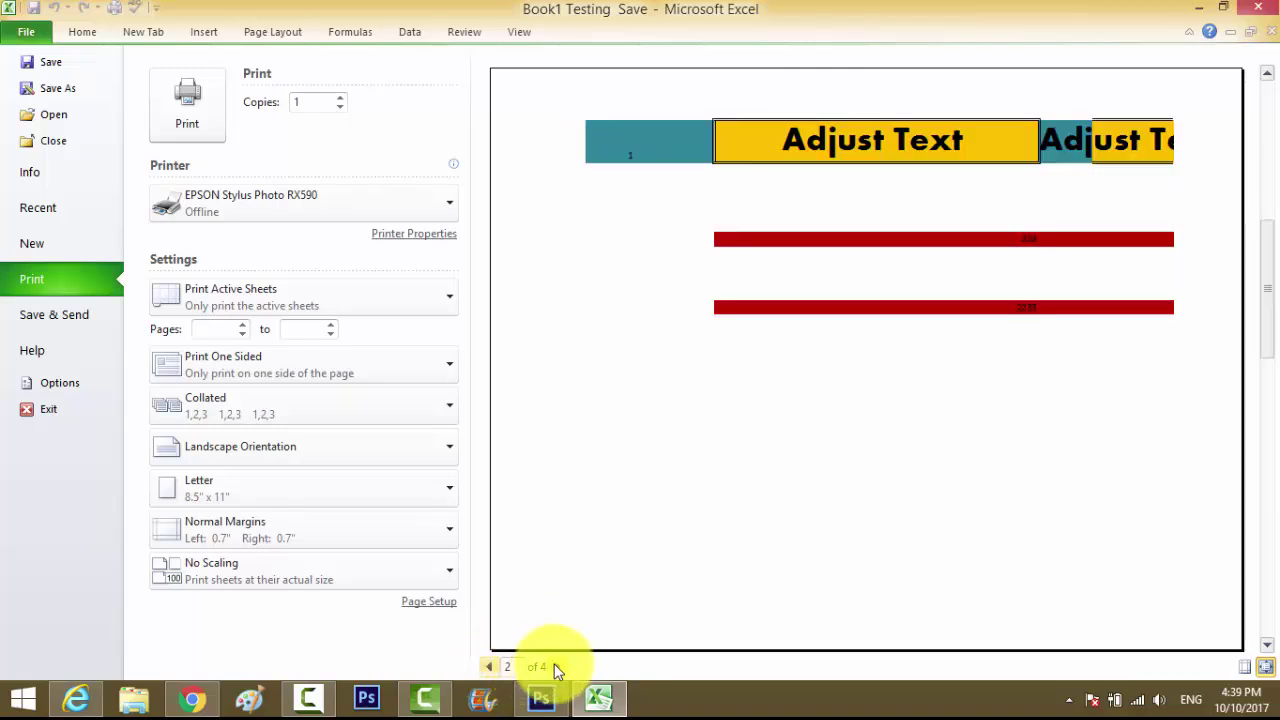
left_click(556, 665)
left_click(556, 665)
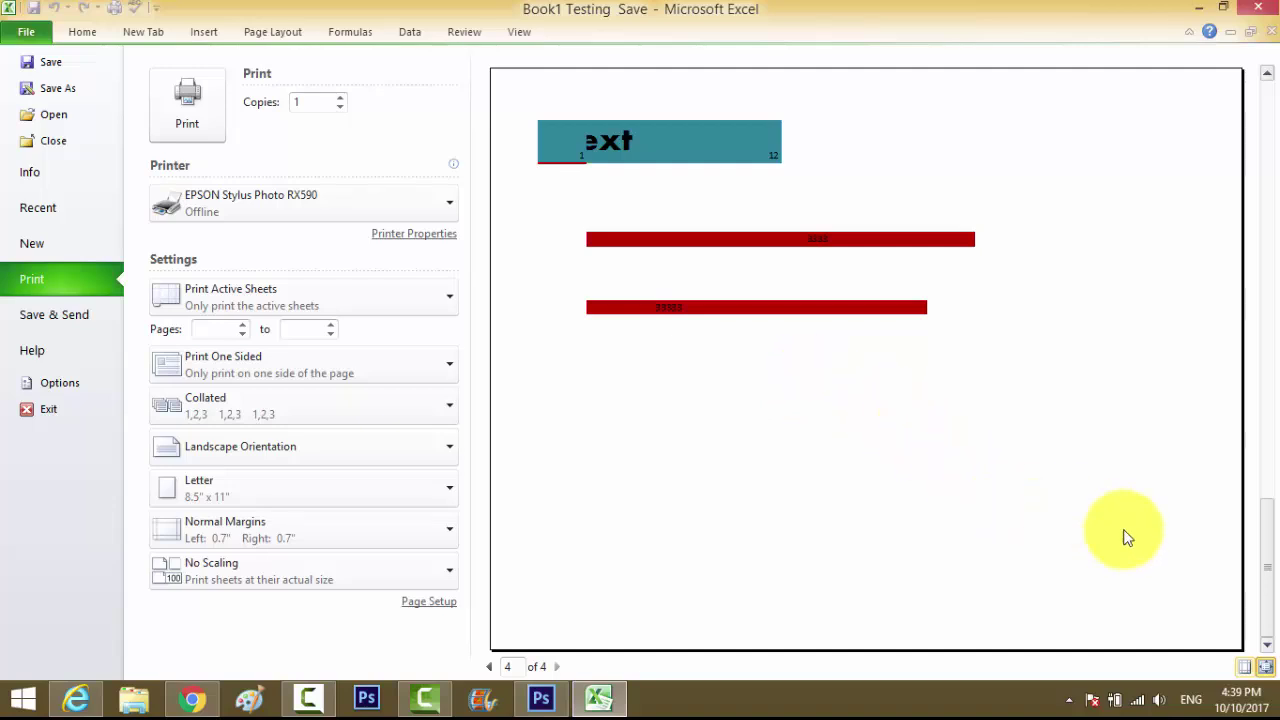
Step: Show margins and drag the left, top and right margins inward, right to 0.38"
left_click(1247, 675)
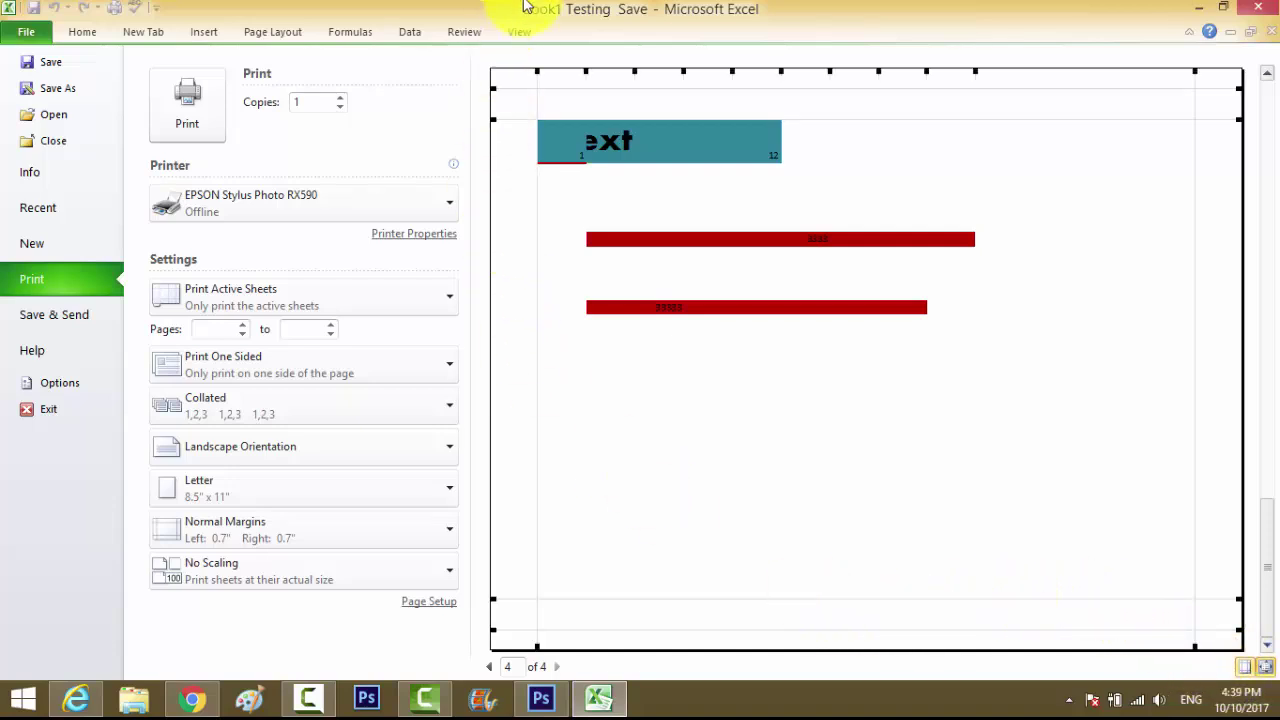
left_click_drag(536, 71, 518, 76)
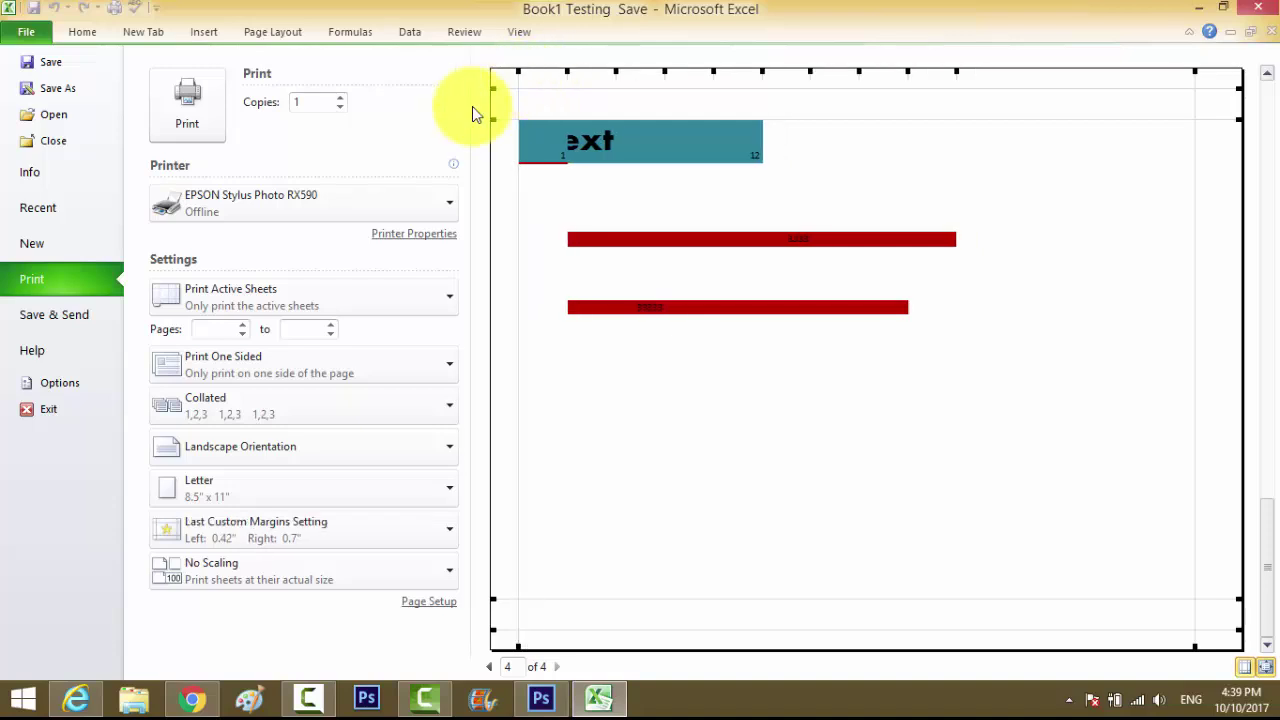
left_click_drag(491, 117, 491, 105)
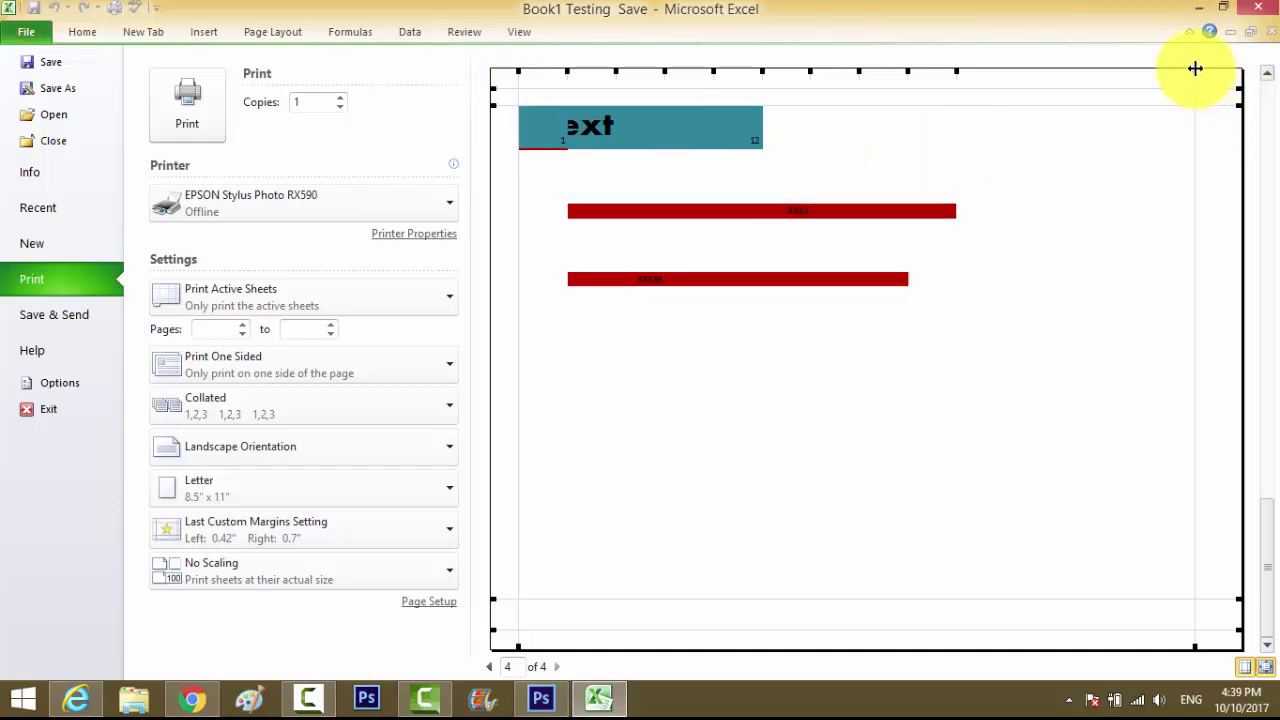
left_click_drag(1195, 68, 1218, 72)
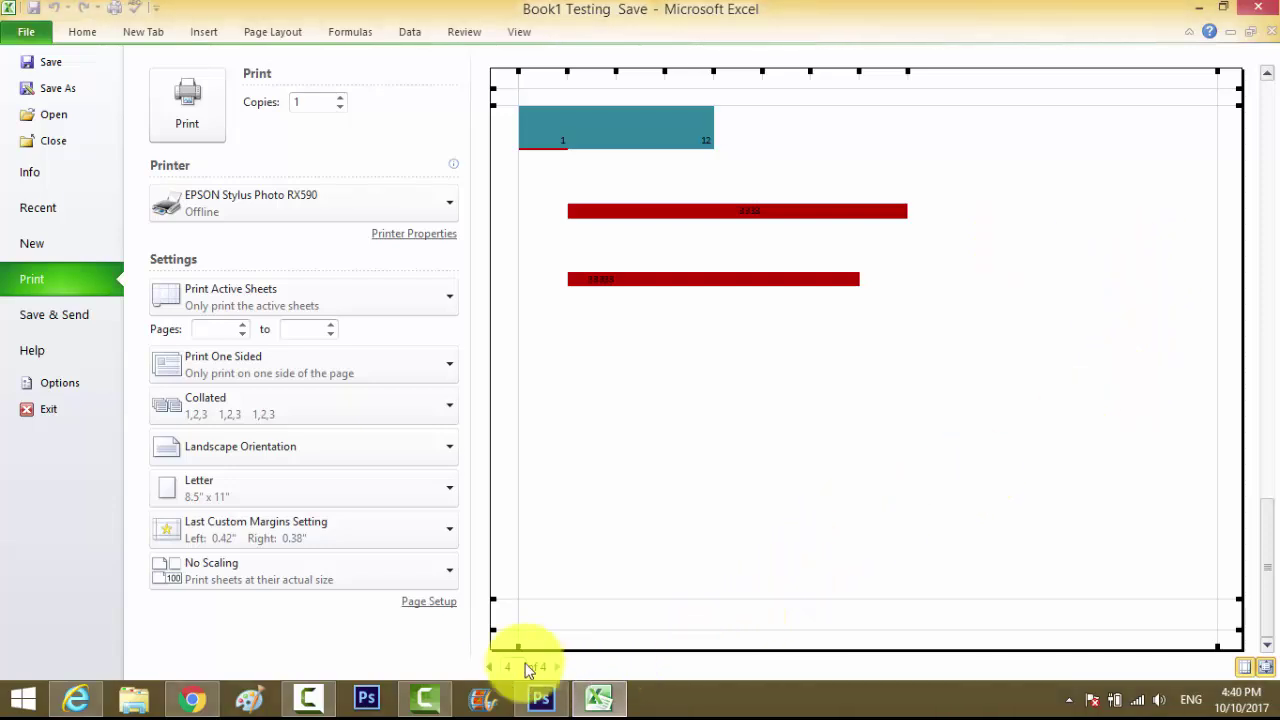
left_click(489, 666)
left_click(489, 666)
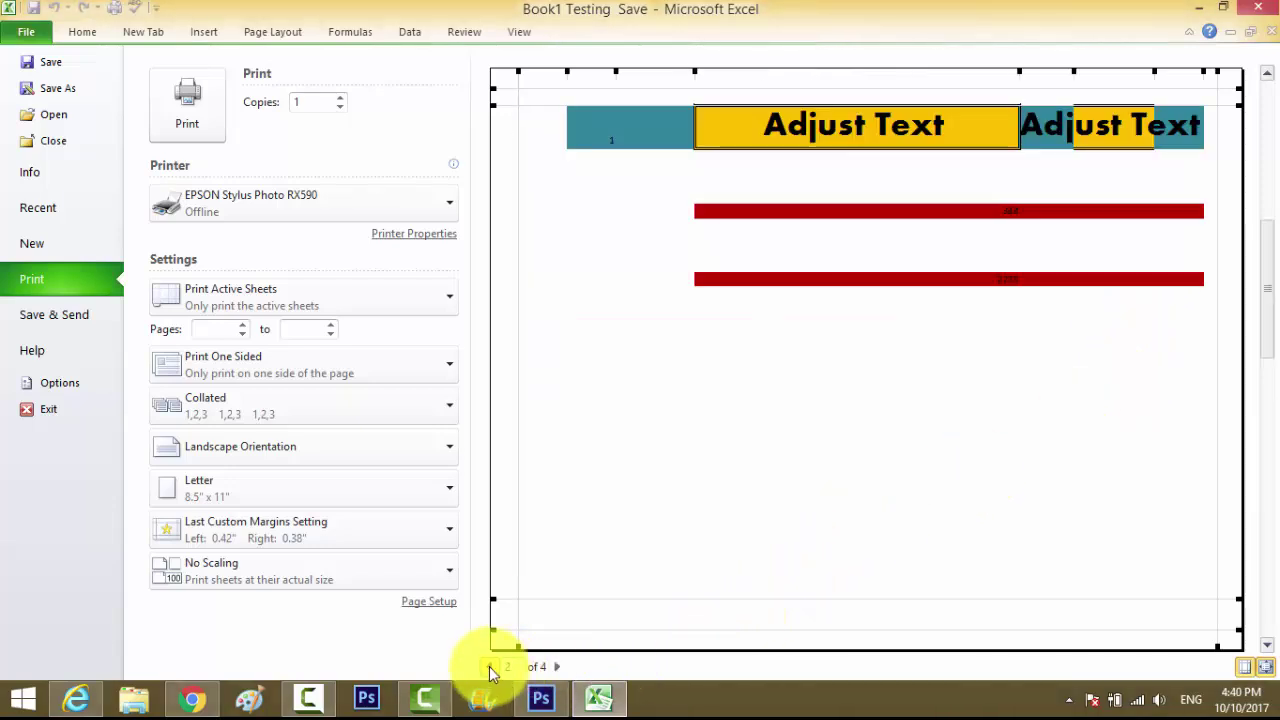
left_click(489, 666)
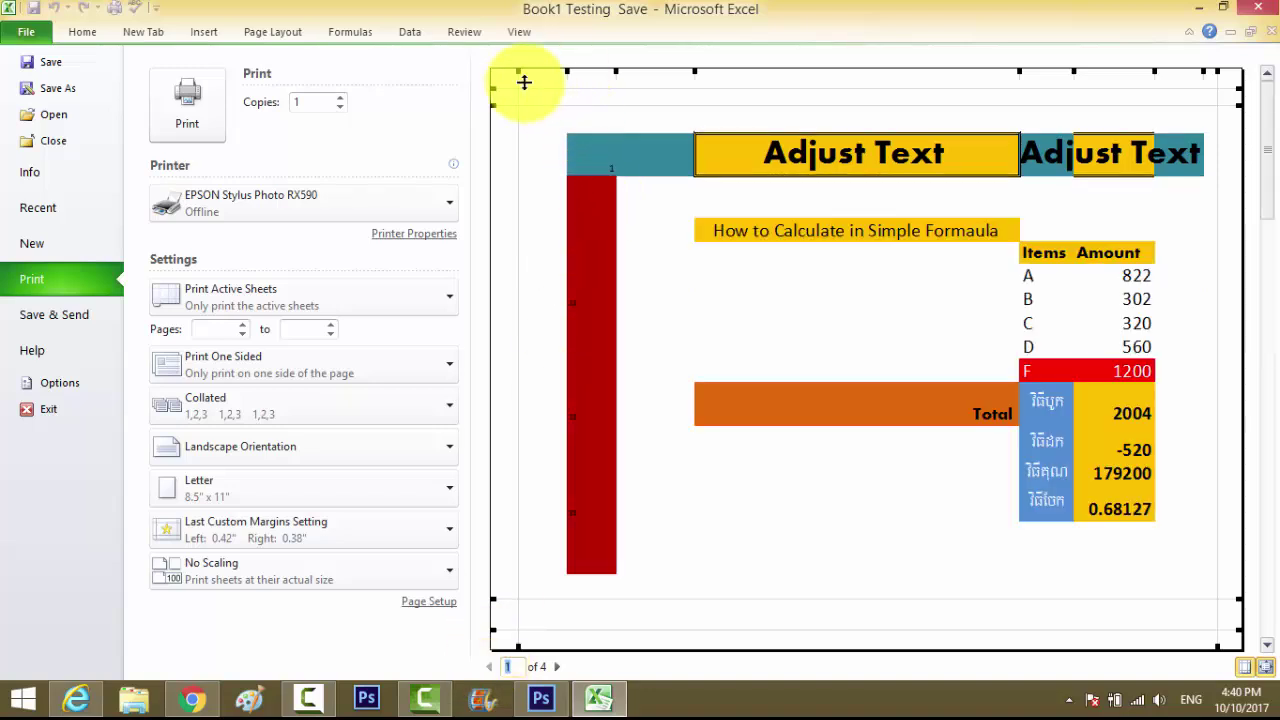
Step: Fine-tune the left margin to 0.33" and right margin to 0.28", then return to the worksheet
left_click_drag(518, 71, 511, 72)
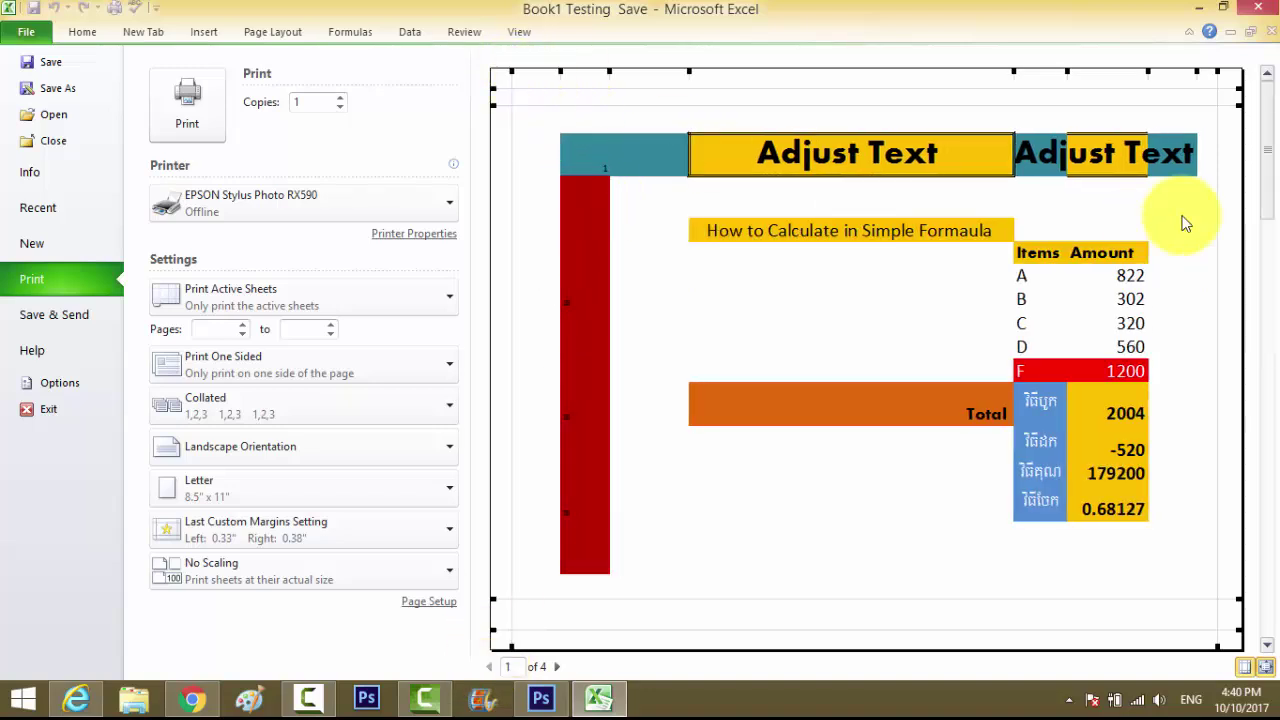
left_click_drag(1217, 72, 1226, 74)
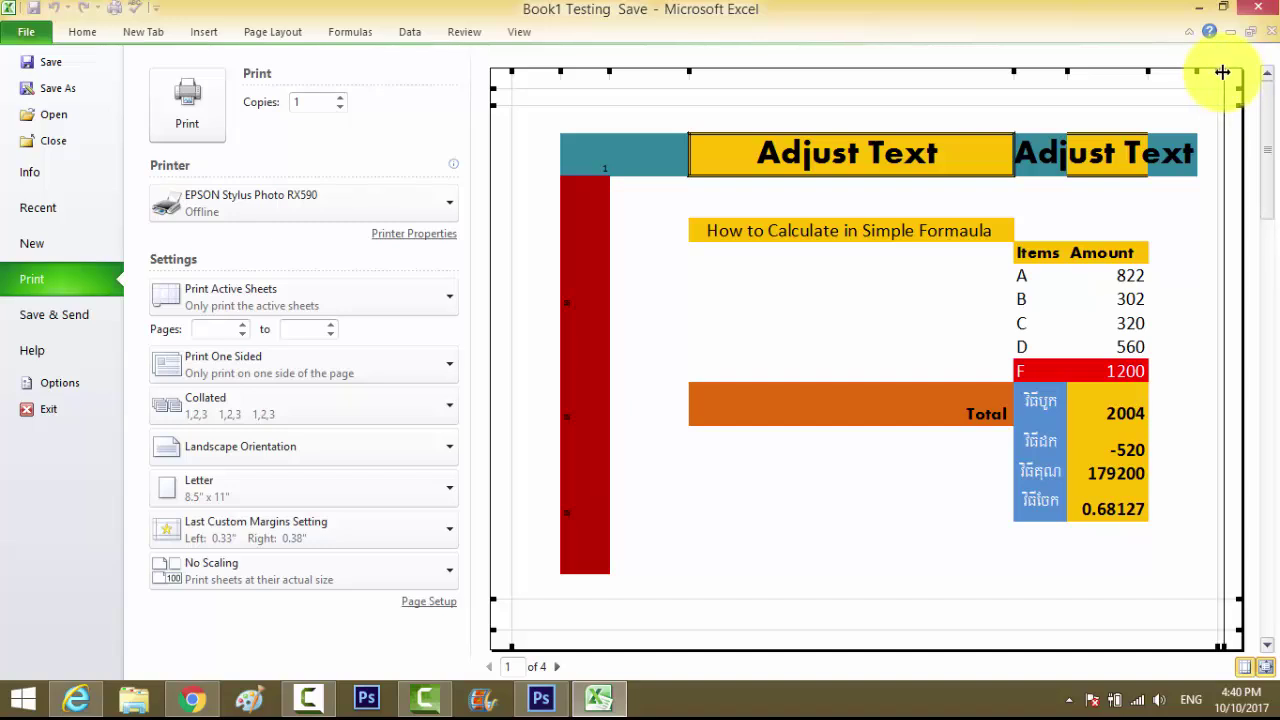
scroll(990, 515, "down", 1)
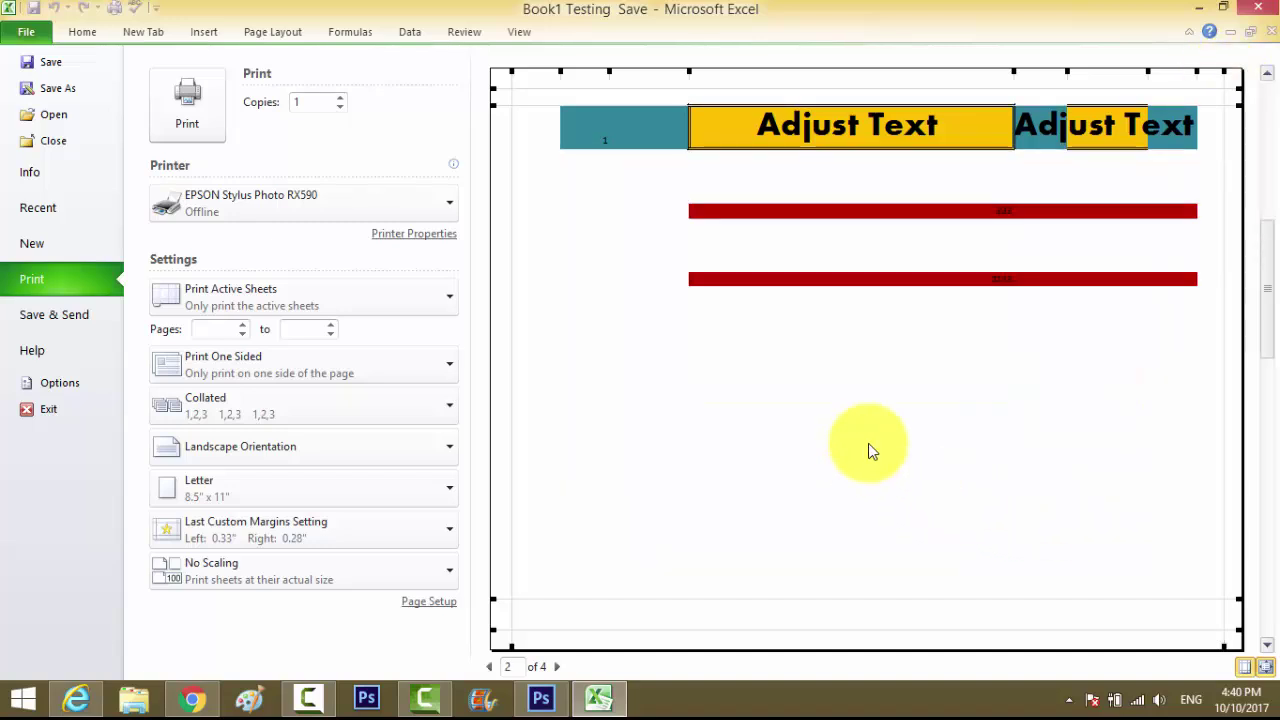
scroll(869, 450, "up", 1)
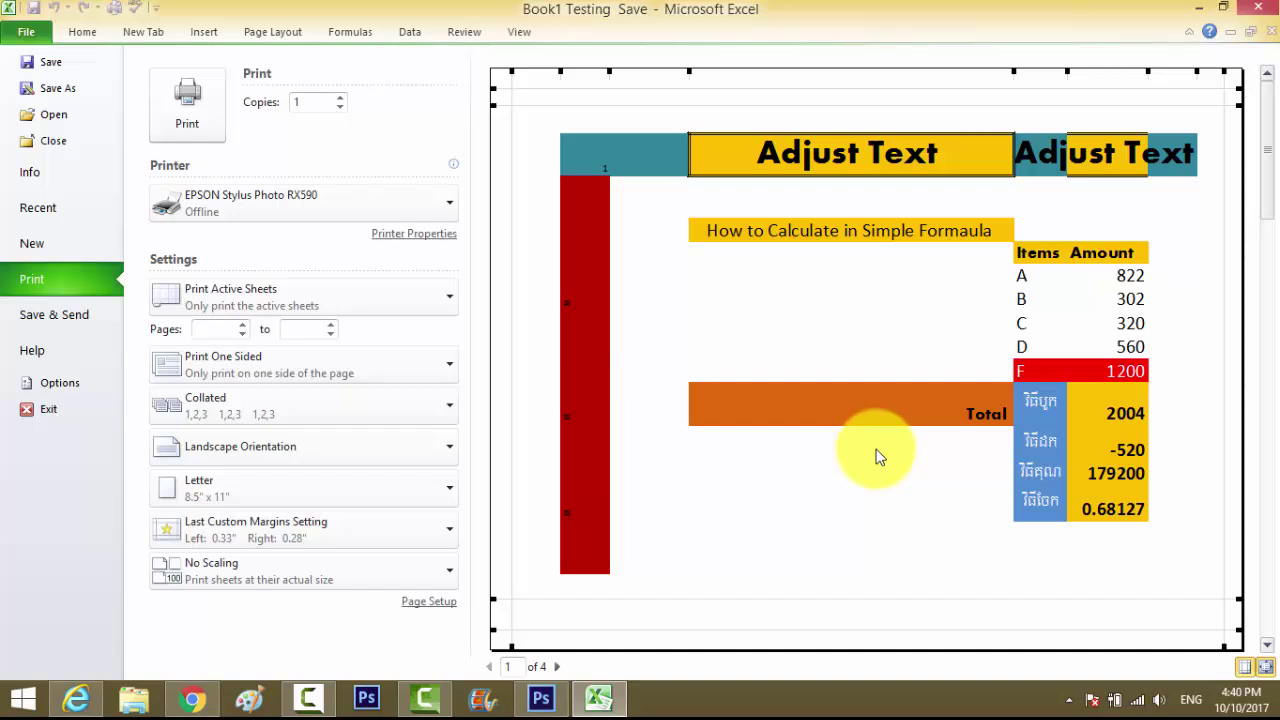
scroll(874, 450, "down", 2)
scroll(877, 455, "up", 2)
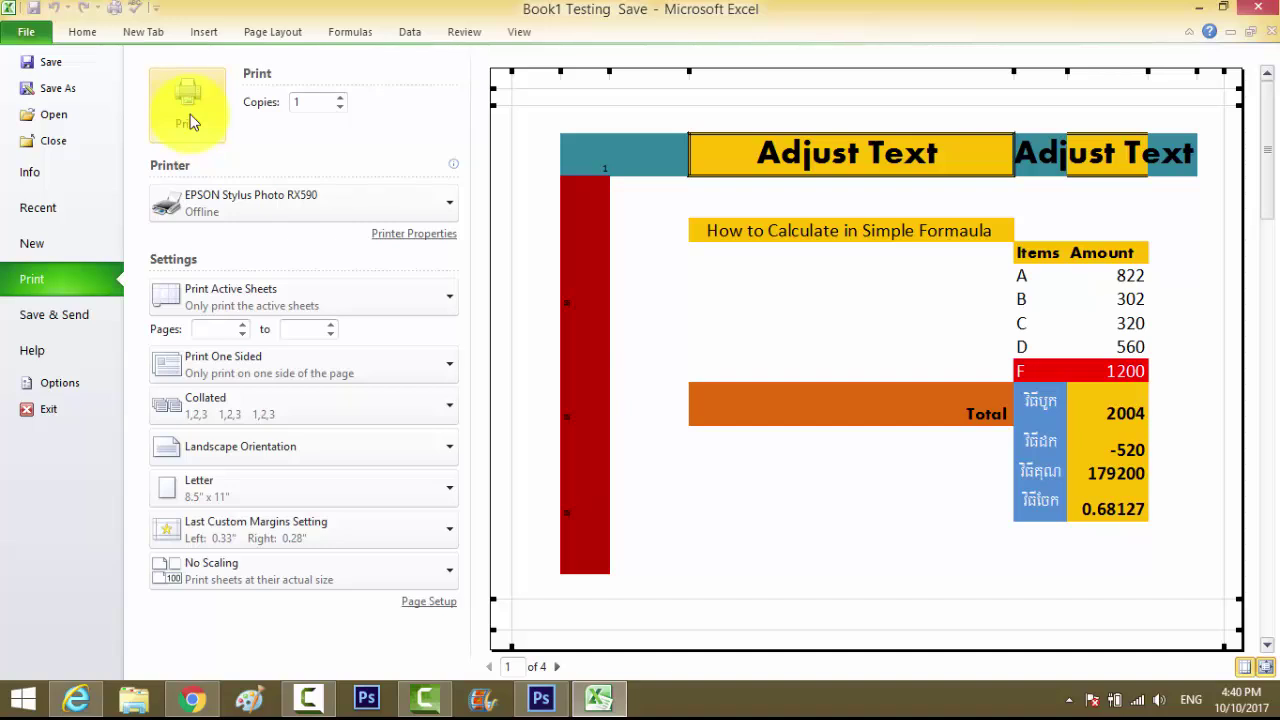
left_click(82, 31)
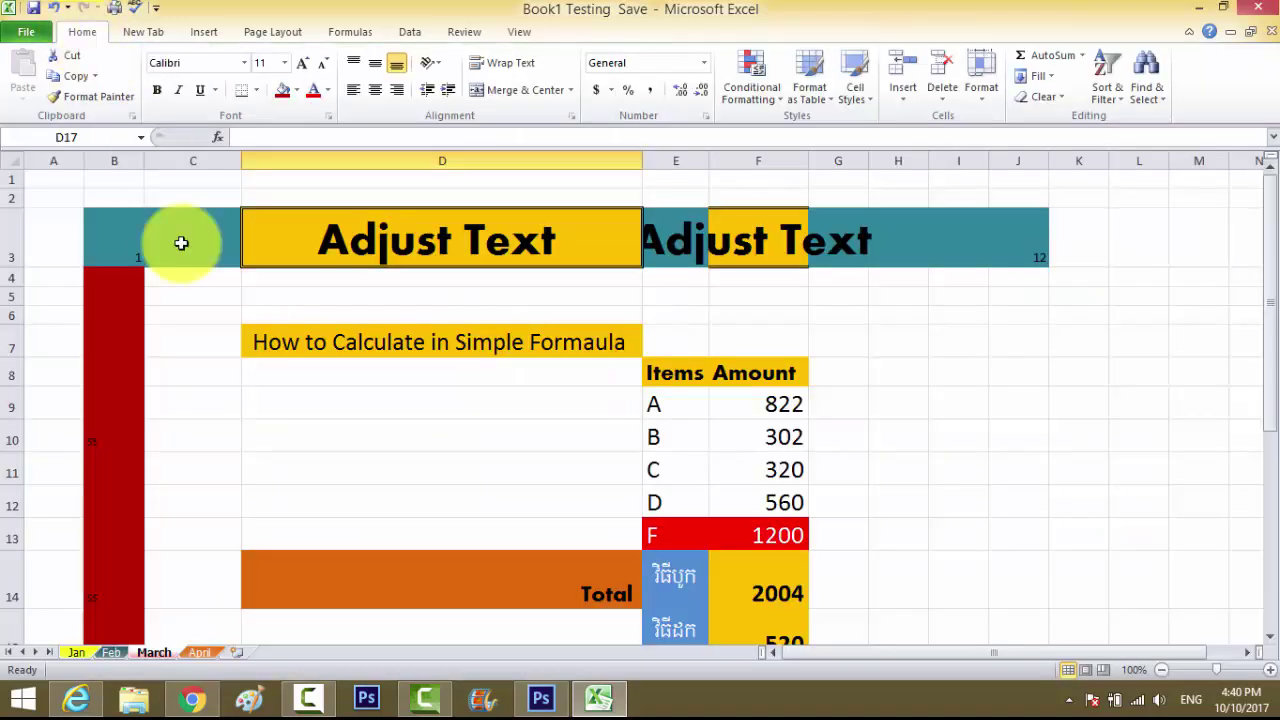
Step: Switch to the browser's YouTube channel page and scroll to its video list
left_click(77, 698)
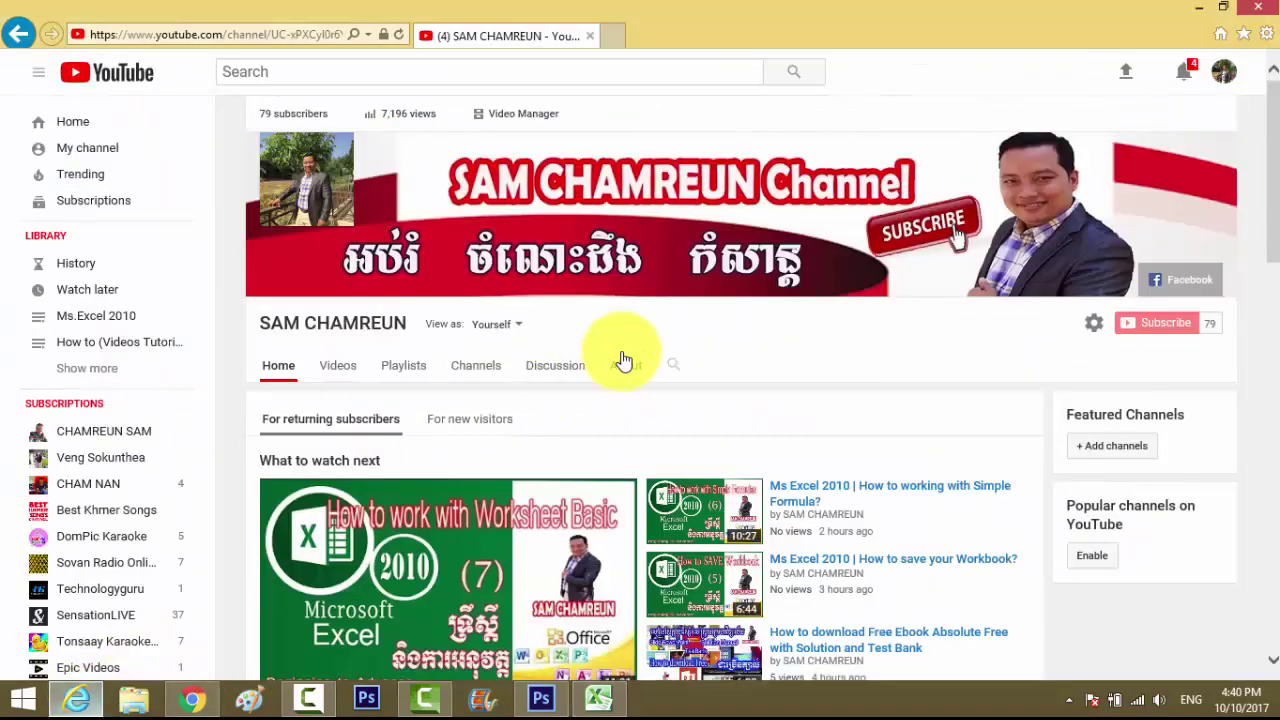
mouse_move(448, 570)
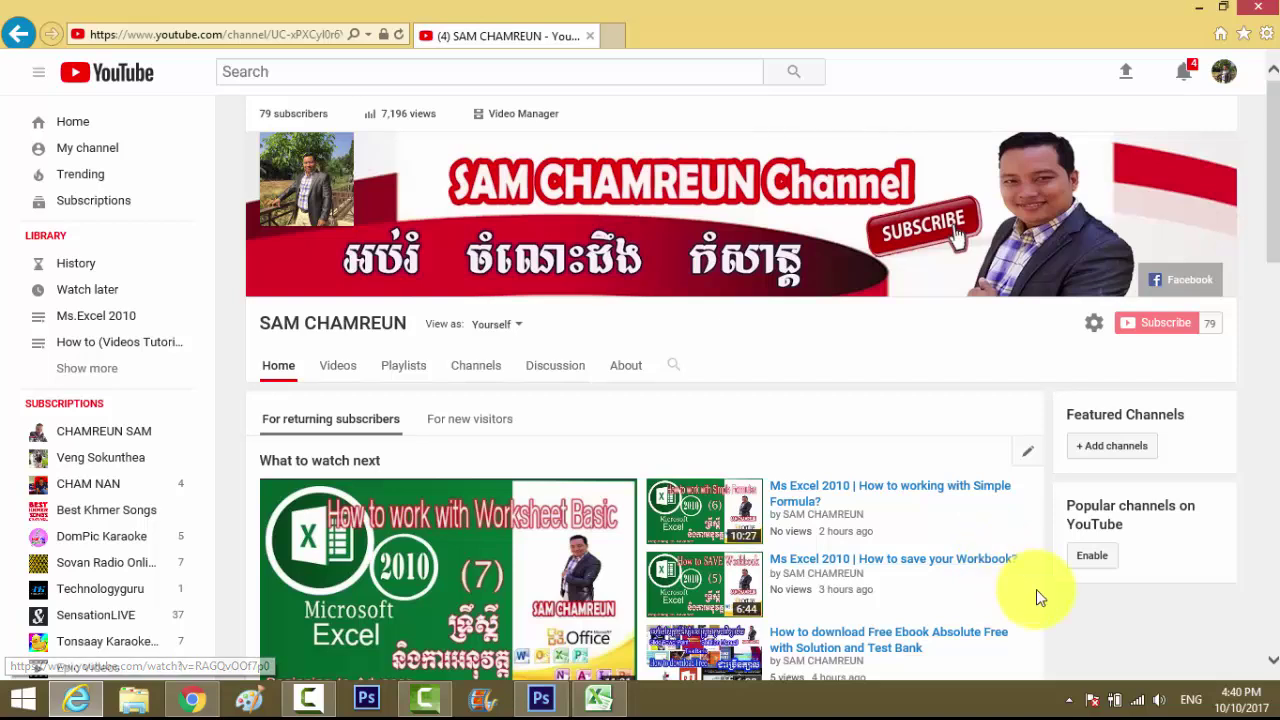
scroll(1036, 589, "down", 1)
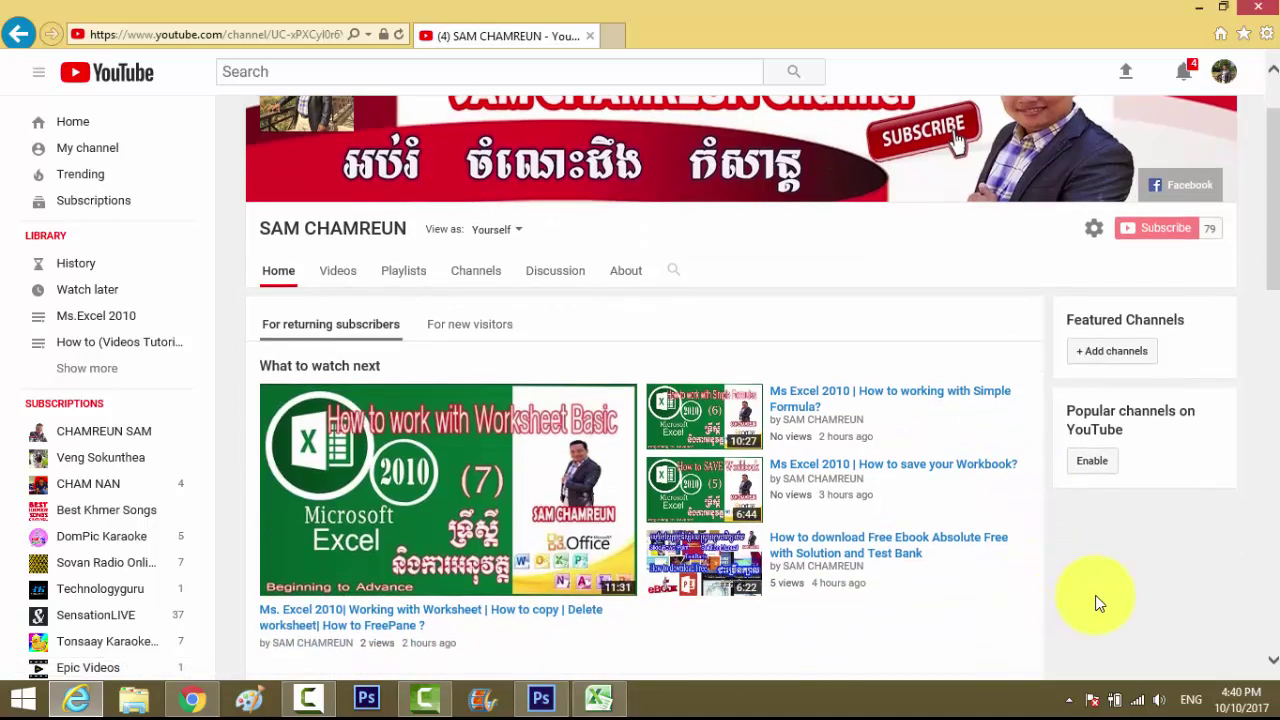